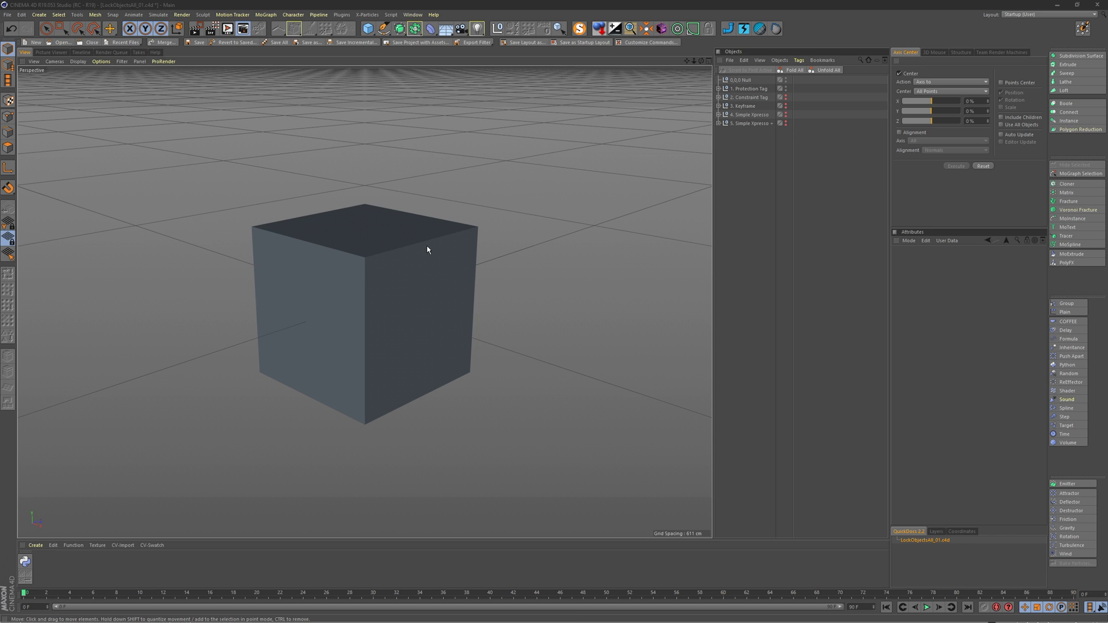
Step: Add a Protection tag to the Cube under 1. Protection Tag, locking its position, scale and rotation
{"action": "left_click_drag", "start_coordinate": [410, 252], "coordinate": [576, 226]}
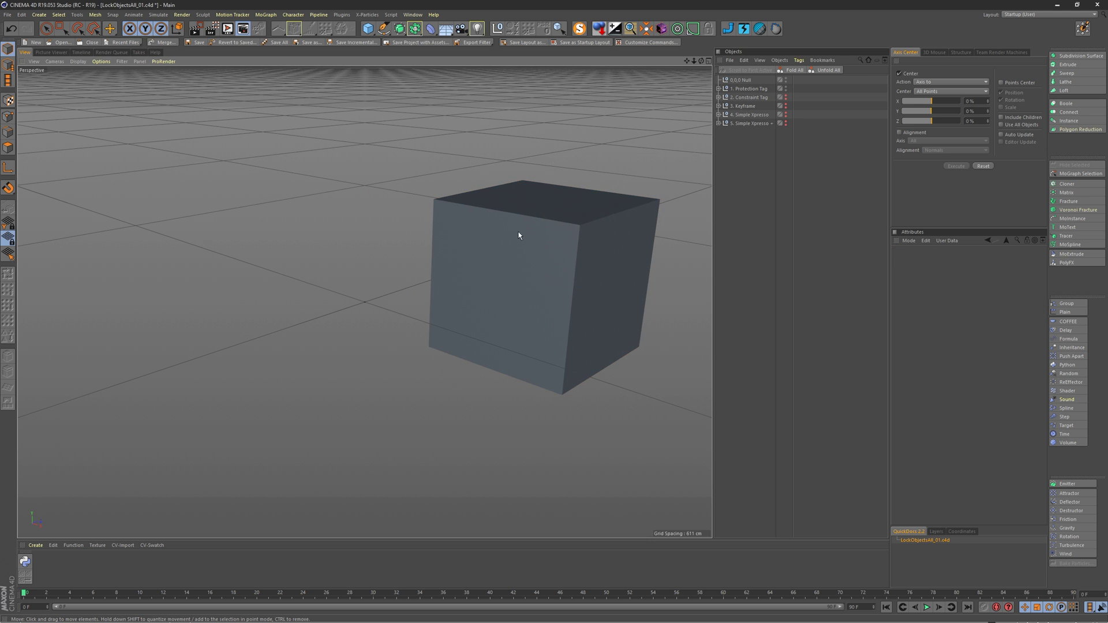
{"action": "key", "text": "ctrl+z"}
{"action": "key", "text": "ctrl+z"}
{"action": "key", "text": "ctrl+z"}
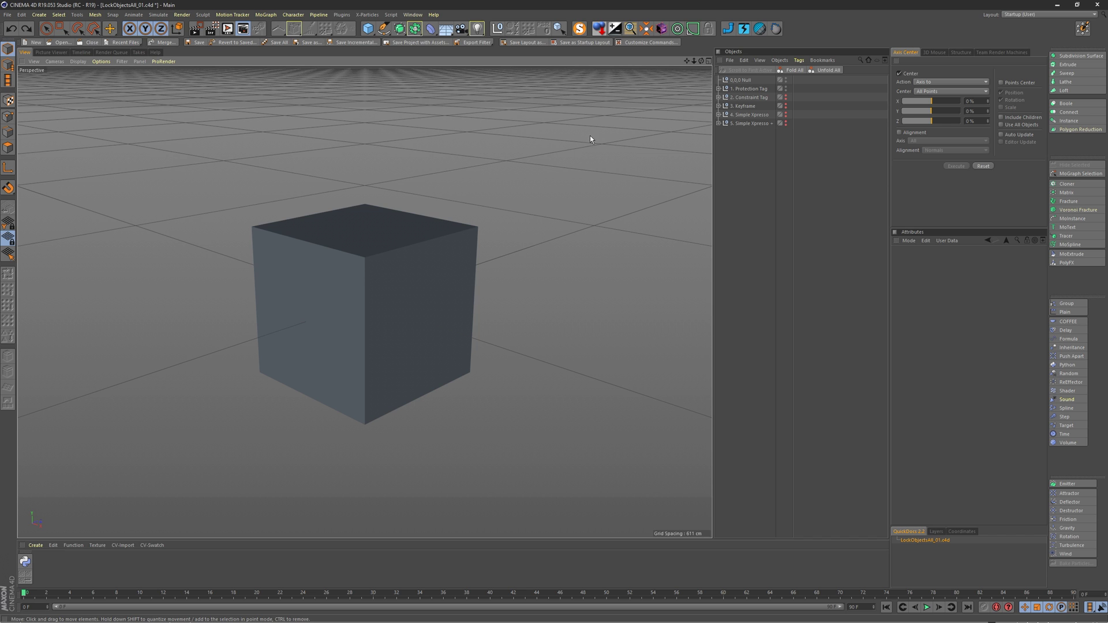
{"action": "left_click", "coordinate": [745, 89]}
{"action": "left_click", "coordinate": [718, 89]}
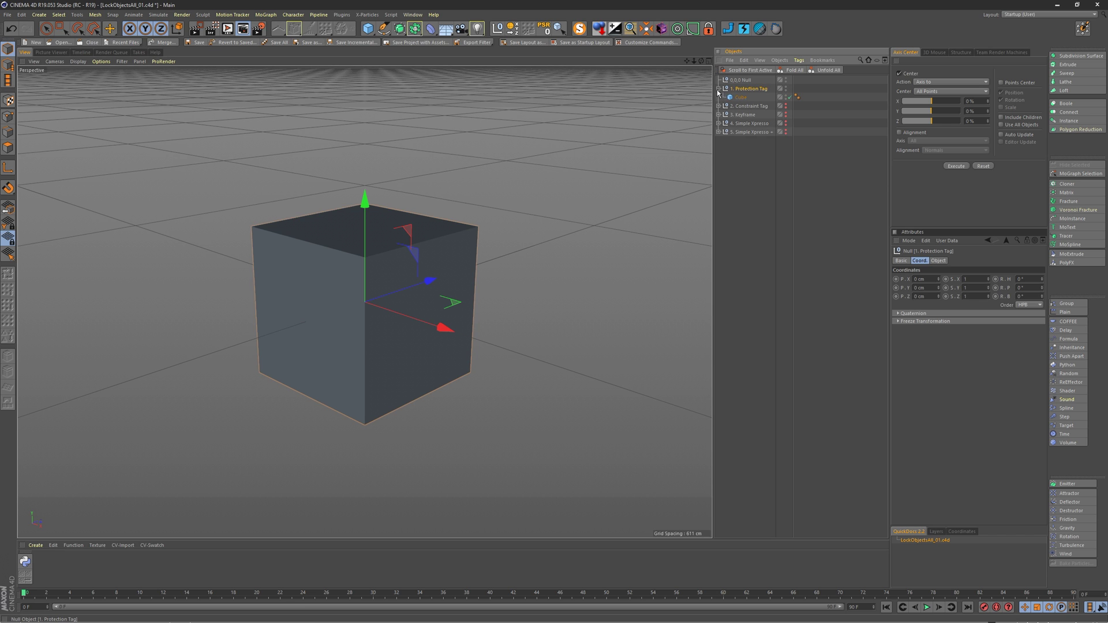
{"action": "left_click", "coordinate": [753, 157]}
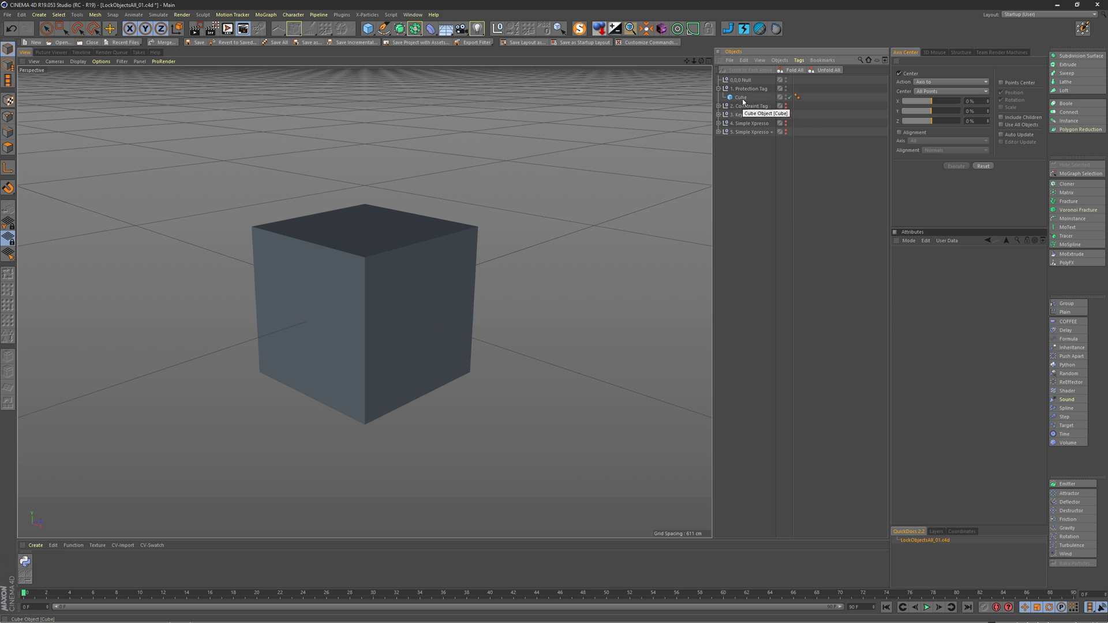
{"action": "left_click", "coordinate": [740, 98]}
{"action": "right_click", "coordinate": [740, 101]}
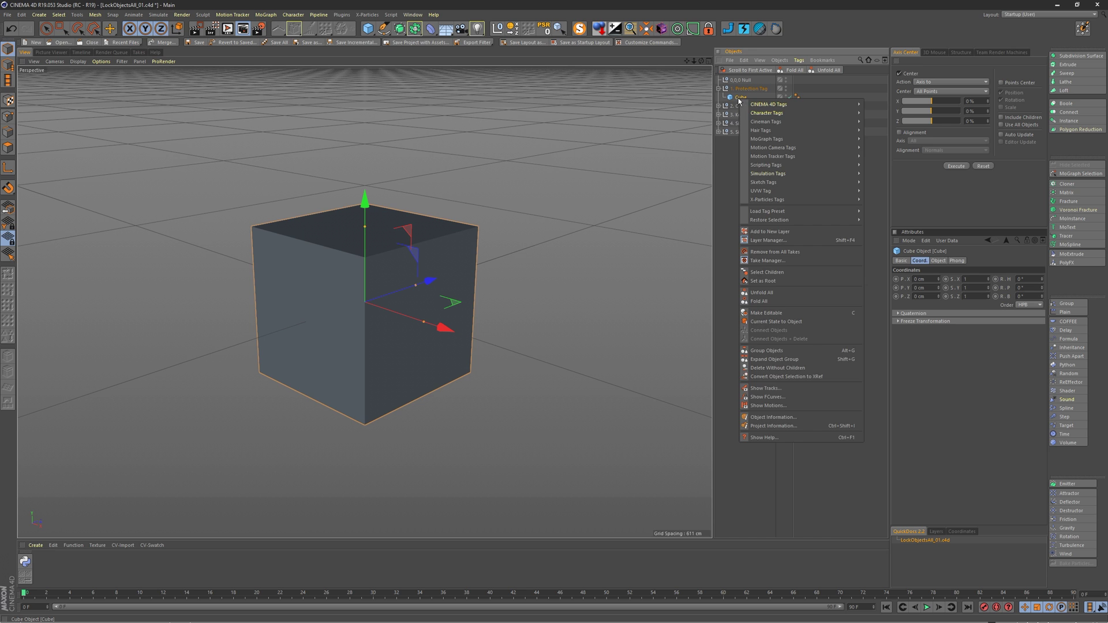
{"action": "mouse_move", "coordinate": [777, 105]}
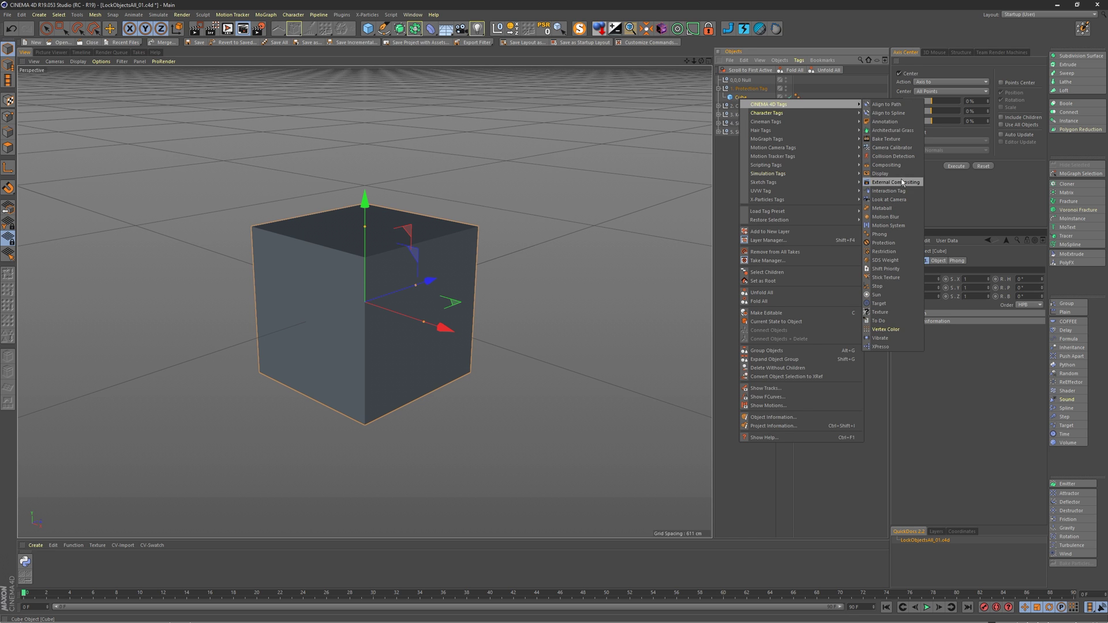
{"action": "left_click", "coordinate": [883, 242]}
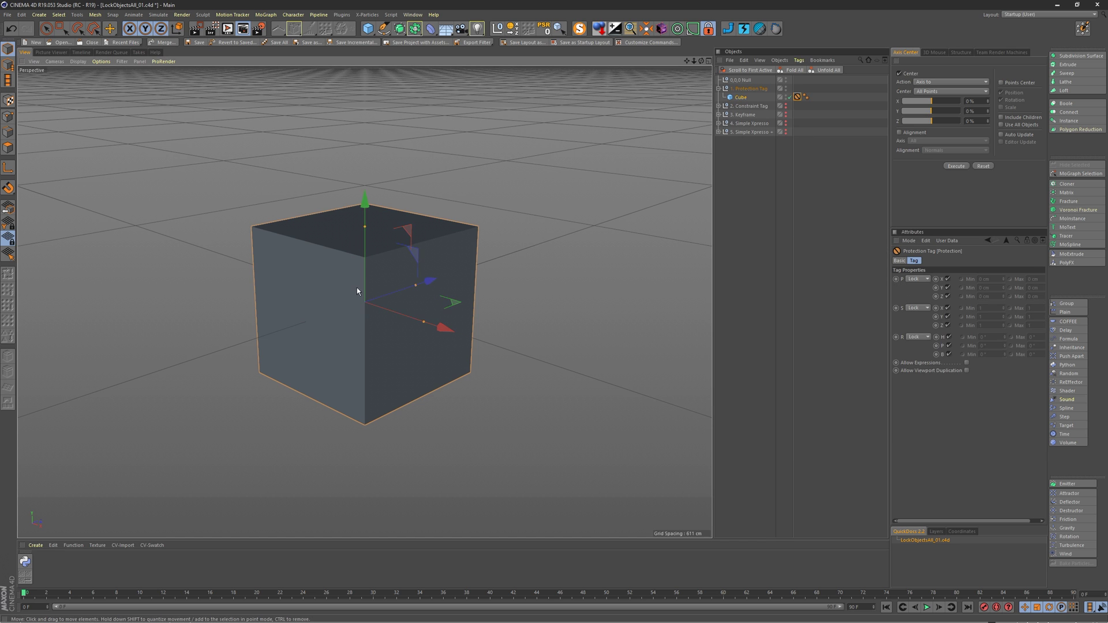
Step: Confirm the protected cube resists stretching and scaling, then show its Protection tag in a wider Attributes panel
{"action": "left_click_drag", "start_coordinate": [366, 227], "coordinate": [402, 190]}
{"action": "key", "text": "c"}
{"action": "key", "text": "t"}
{"action": "left_click_drag", "start_coordinate": [370, 237], "coordinate": [534, 134]}
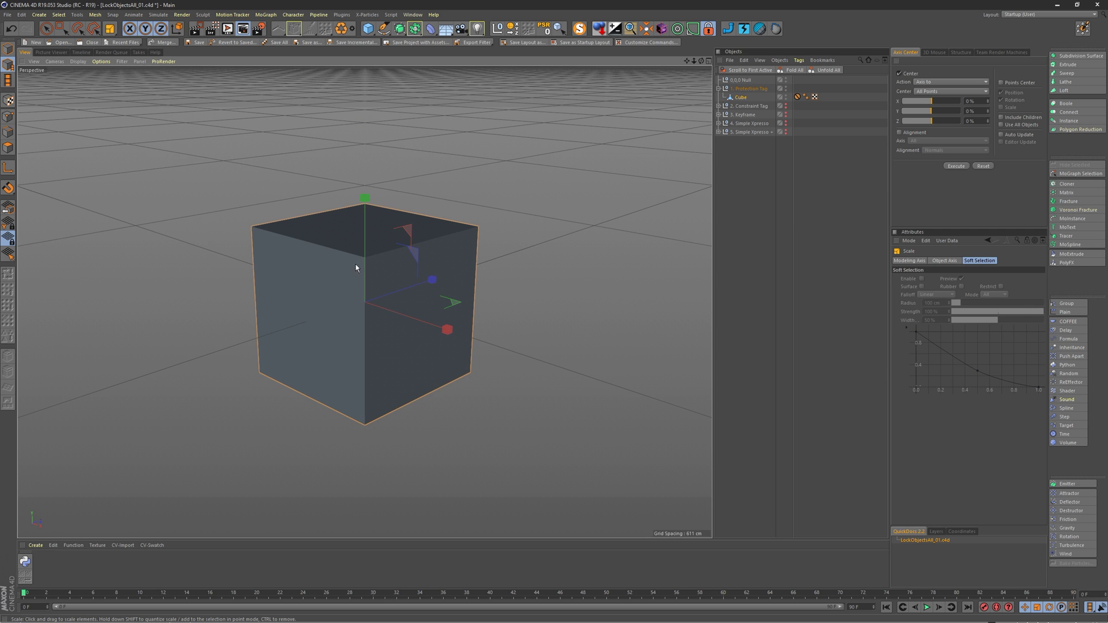
{"action": "key", "text": "e"}
{"action": "left_click", "coordinate": [797, 97]}
{"action": "left_click_drag", "start_coordinate": [890, 211], "coordinate": [823, 217]}
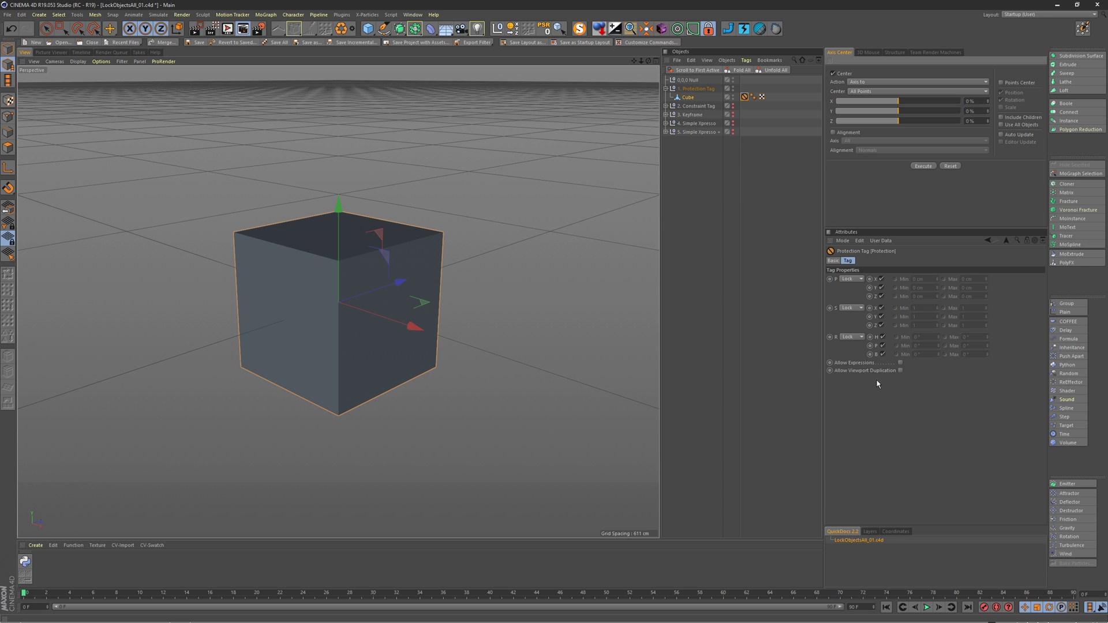
Step: Unlock position, test-move the cube, and switch the tag's position mode to Limit
{"action": "left_click_drag", "start_coordinate": [856, 281], "coordinate": [860, 289]}
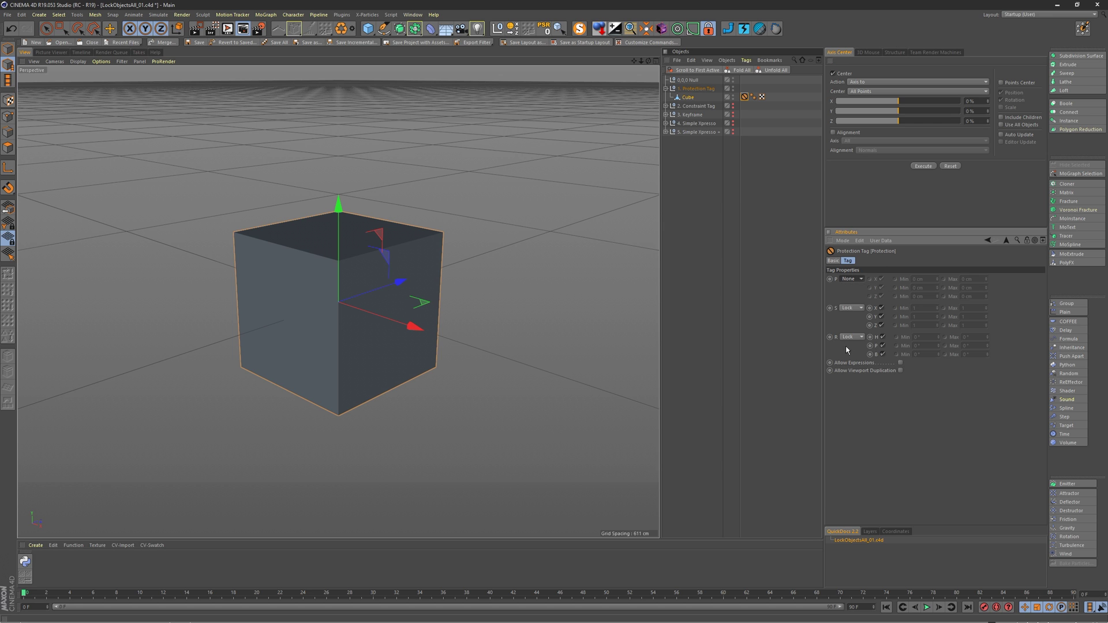
{"action": "left_click_drag", "start_coordinate": [362, 268], "coordinate": [309, 262]}
{"action": "key", "text": "r"}
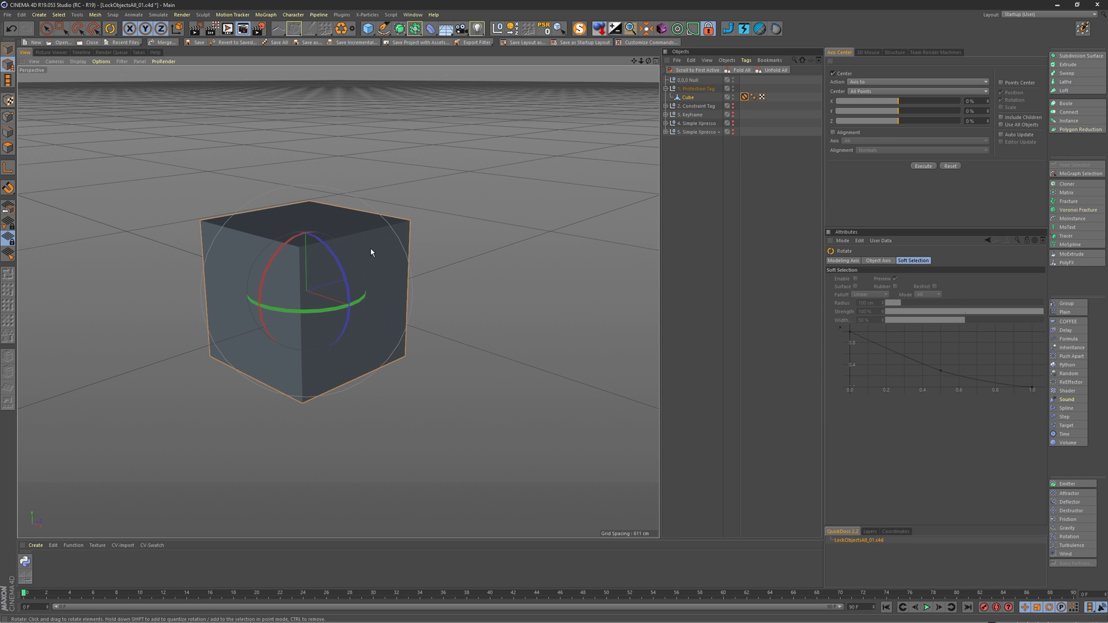
{"action": "key", "text": "ctrl+z"}
{"action": "left_click", "coordinate": [745, 96]}
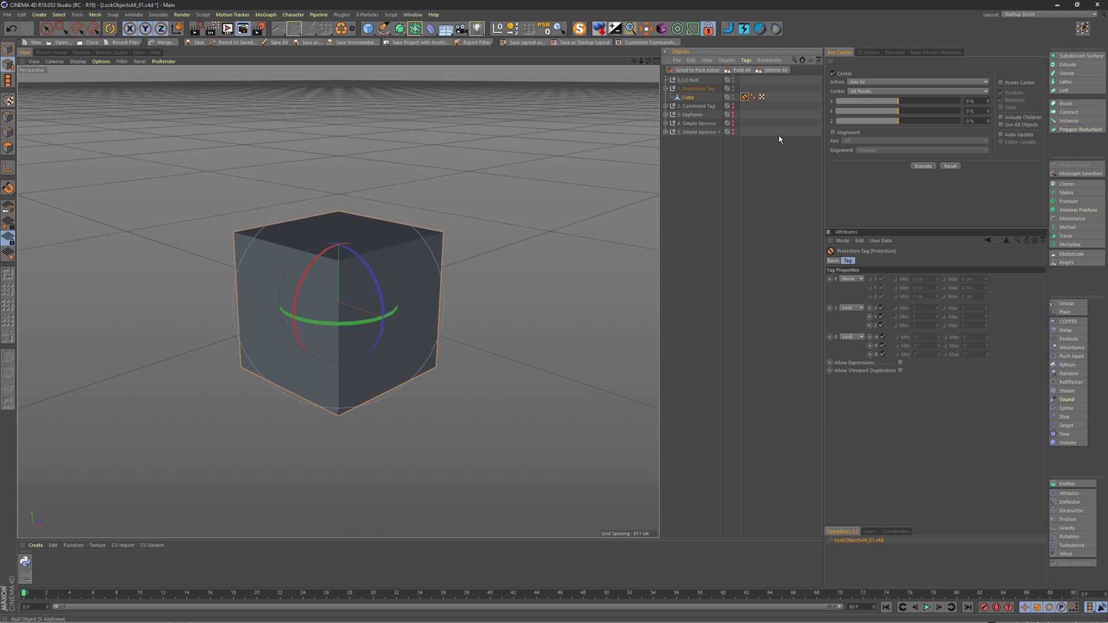
{"action": "left_click", "coordinate": [850, 278]}
{"action": "left_click", "coordinate": [852, 305]}
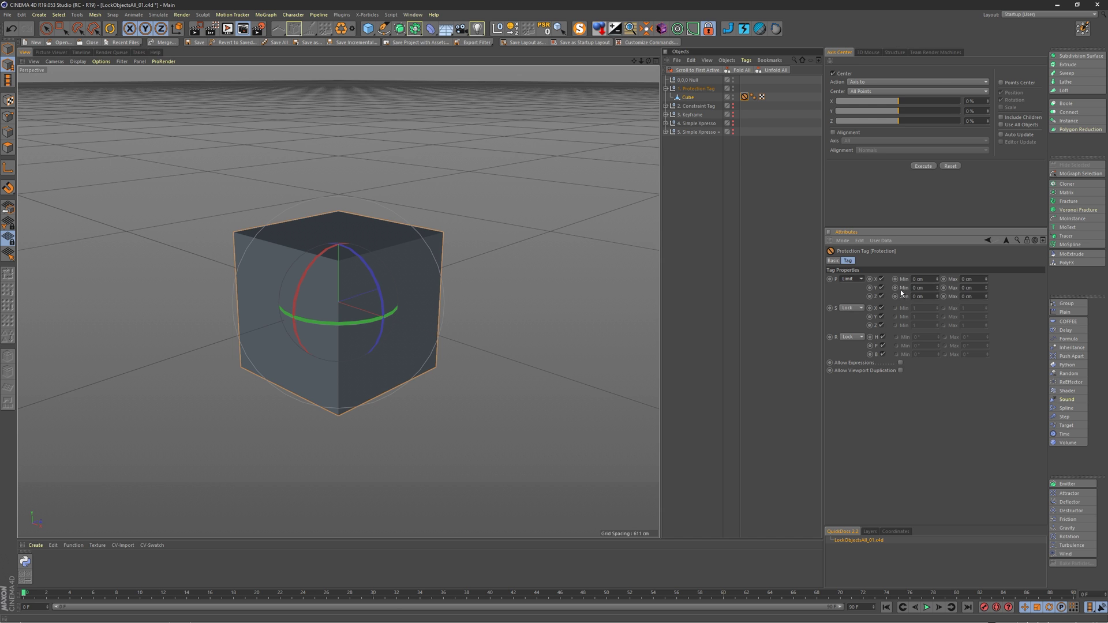
Step: Undo the moves and the polygon conversion to restore the original parametric cube
{"action": "left_click", "coordinate": [682, 98]}
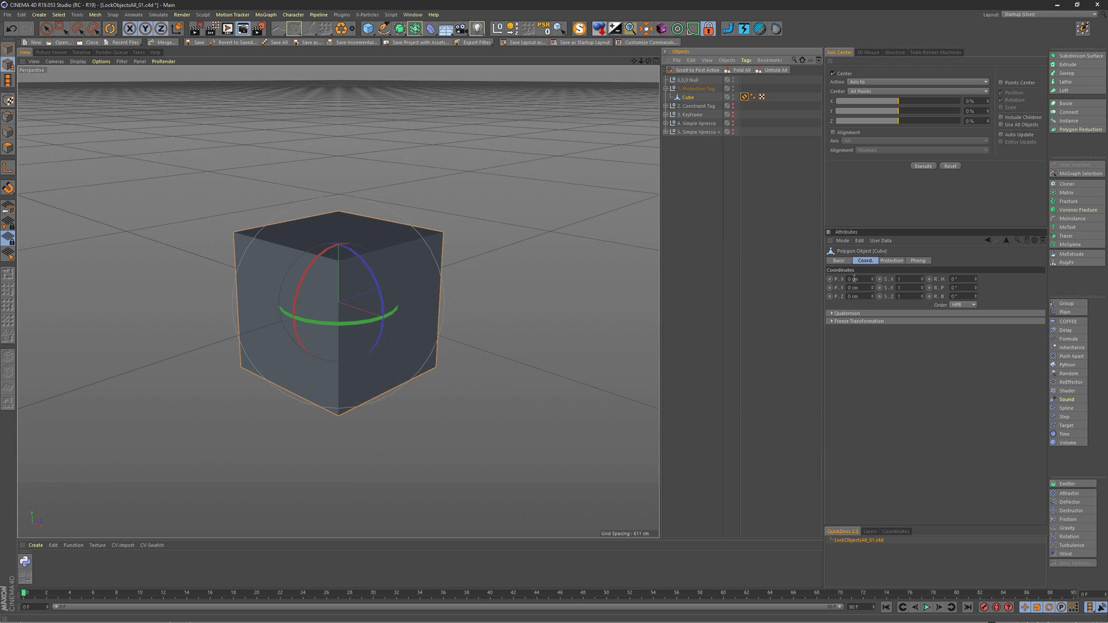
{"action": "key", "text": "ctrl+z"}
{"action": "key", "text": "ctrl+z"}
{"action": "key", "text": "ctrl+z"}
{"action": "key", "text": "ctrl+z"}
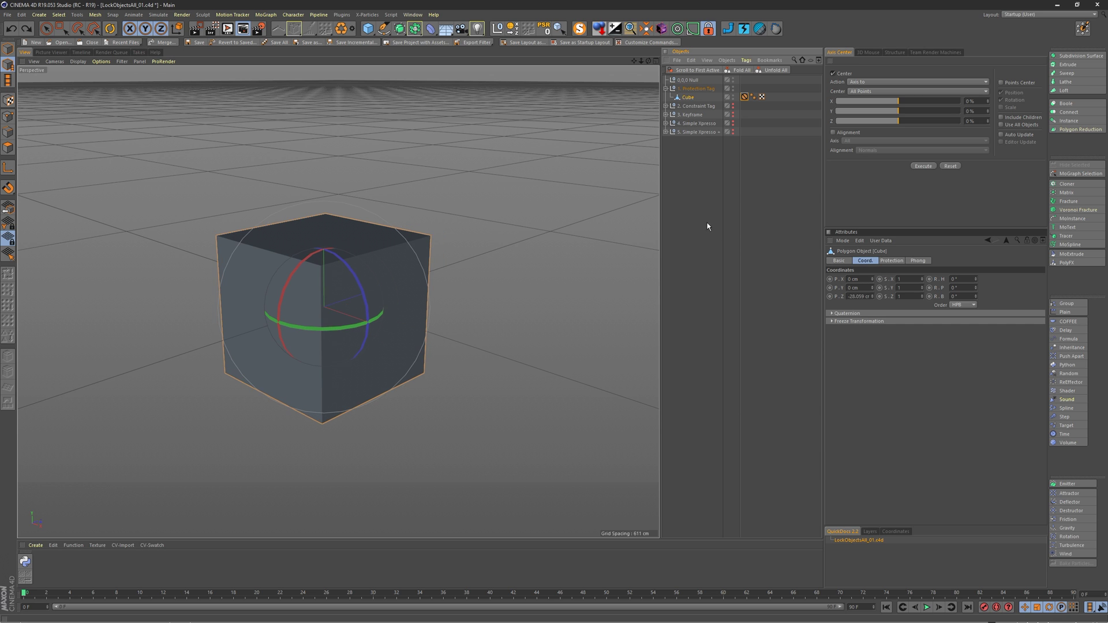
{"action": "key", "text": "ctrl+z"}
{"action": "left_click", "coordinate": [701, 226]}
{"action": "key", "text": "ctrl+z"}
{"action": "key", "text": "ctrl+z"}
{"action": "left_click", "coordinate": [891, 261]}
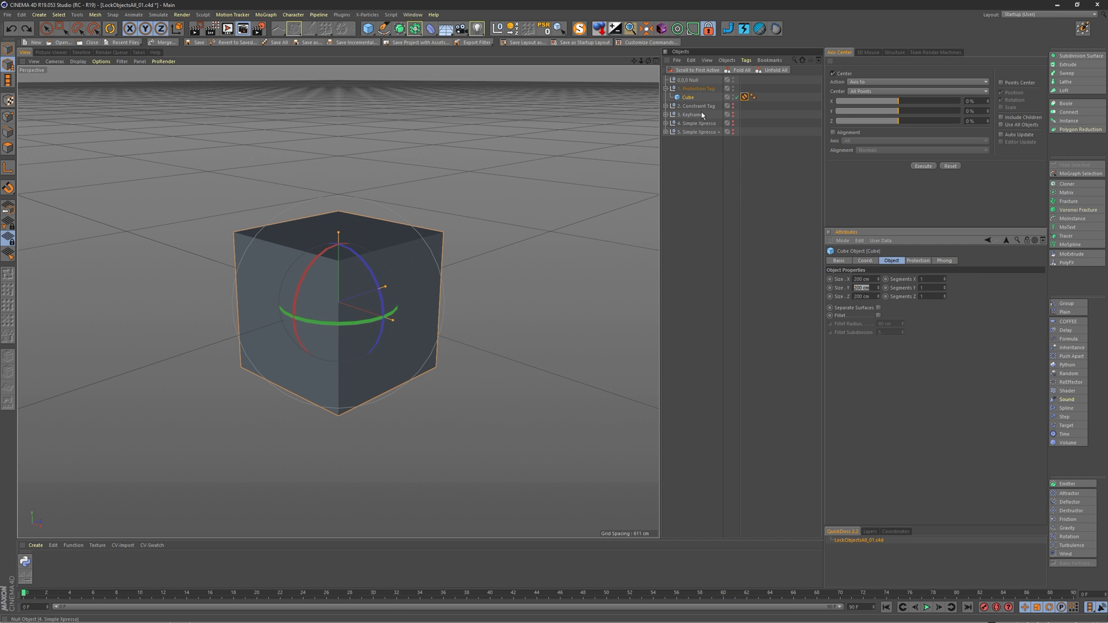
Step: Set the Protection tag's position to Limit with Y Max 100000 cm and Y Min 100 cm
{"action": "left_click", "coordinate": [745, 97]}
{"action": "left_click", "coordinate": [851, 279]}
{"action": "left_click", "coordinate": [856, 296]}
{"action": "left_click", "coordinate": [972, 287]}
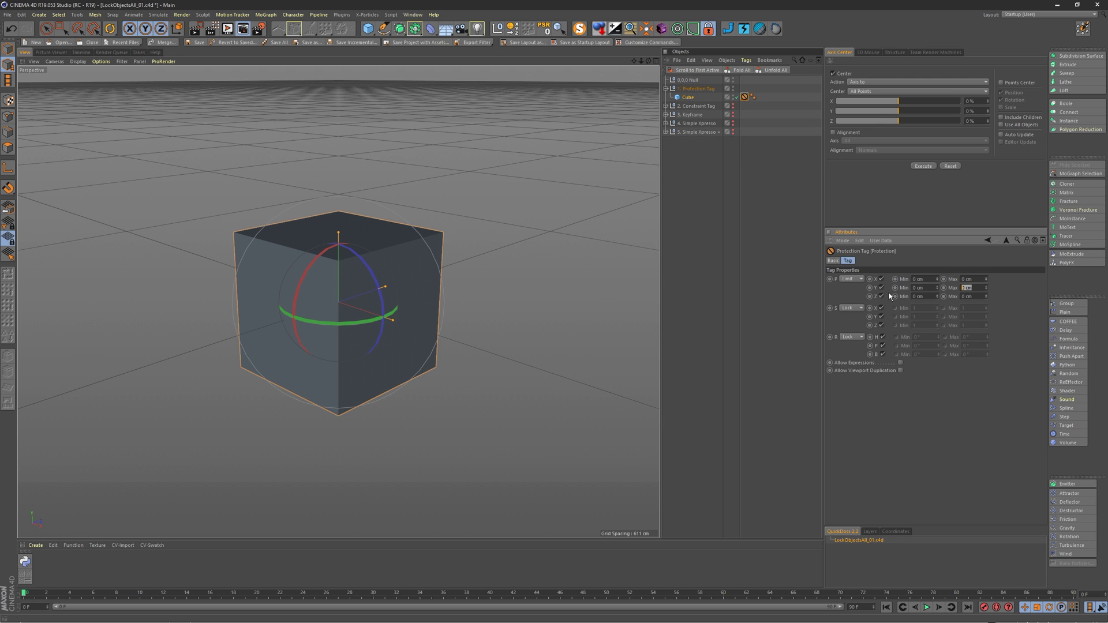
{"action": "type", "text": "100000"}
{"action": "key", "text": "shift+Tab"}
{"action": "type", "text": "100"}
{"action": "key", "text": "Return"}
Step: Uncheck the X and Z position limits and test dragging the cube along Y
{"action": "left_click_drag", "start_coordinate": [353, 275], "coordinate": [287, 271], "text": "alt"}
{"action": "right_click_drag", "start_coordinate": [381, 241], "coordinate": [371, 241], "text": "alt"}
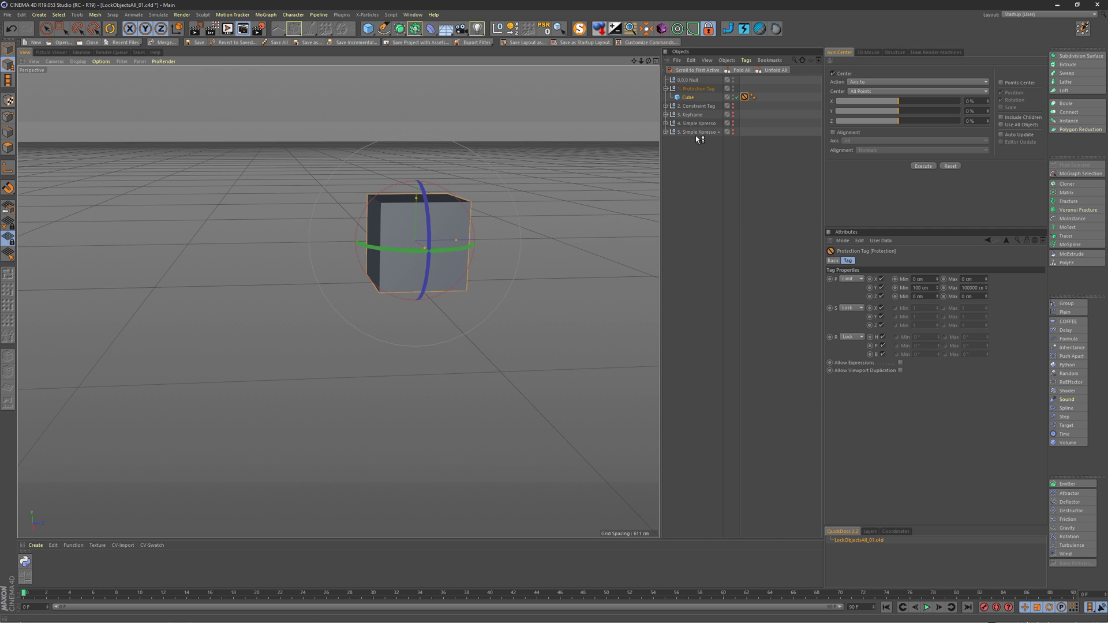
{"action": "left_click", "coordinate": [882, 280]}
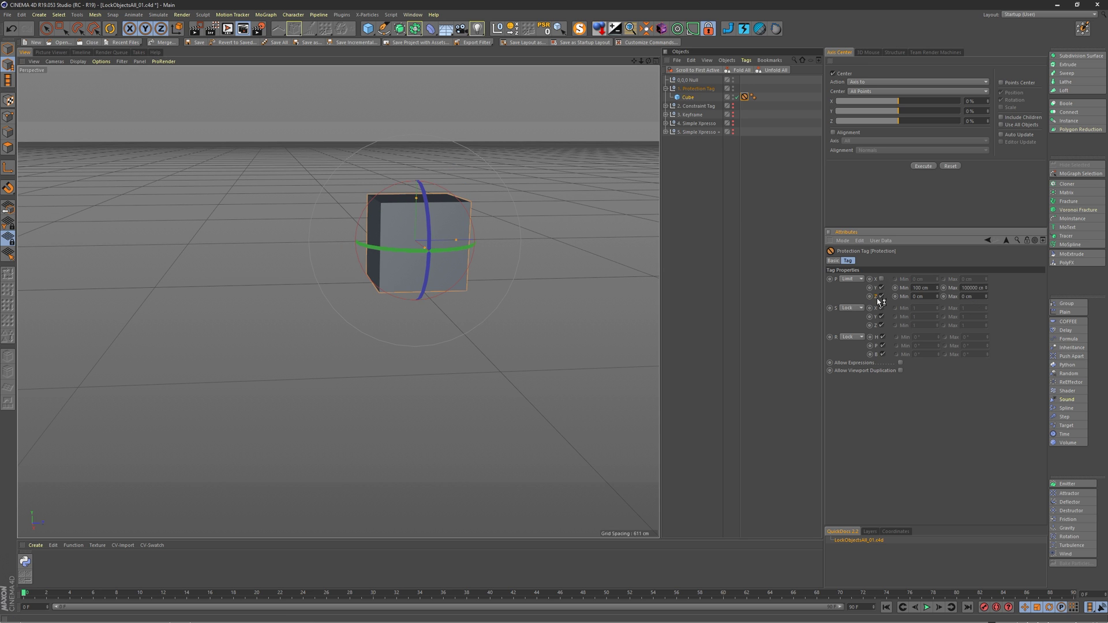
{"action": "left_click", "coordinate": [880, 298]}
{"action": "key", "text": "e"}
{"action": "middle_click_drag", "start_coordinate": [424, 230], "coordinate": [405, 257], "text": "alt"}
{"action": "left_click_drag", "start_coordinate": [405, 256], "coordinate": [378, 384], "text": "alt"}
{"action": "left_click_drag", "start_coordinate": [350, 283], "coordinate": [387, 259], "text": "alt"}
{"action": "middle_click_drag", "start_coordinate": [377, 300], "coordinate": [350, 261], "text": "alt"}
{"action": "left_click_drag", "start_coordinate": [350, 261], "coordinate": [347, 241], "text": "alt"}
{"action": "left_click_drag", "start_coordinate": [396, 178], "coordinate": [397, 340]}
{"action": "left_click_drag", "start_coordinate": [335, 213], "coordinate": [369, 284]}
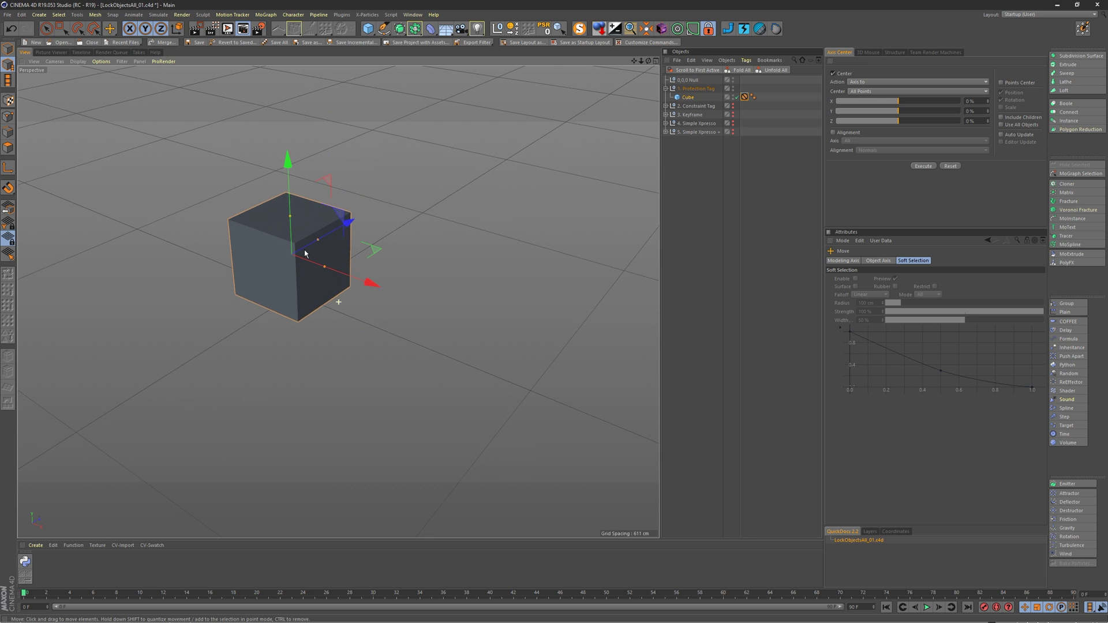
{"action": "left_click_drag", "start_coordinate": [306, 253], "coordinate": [330, 262]}
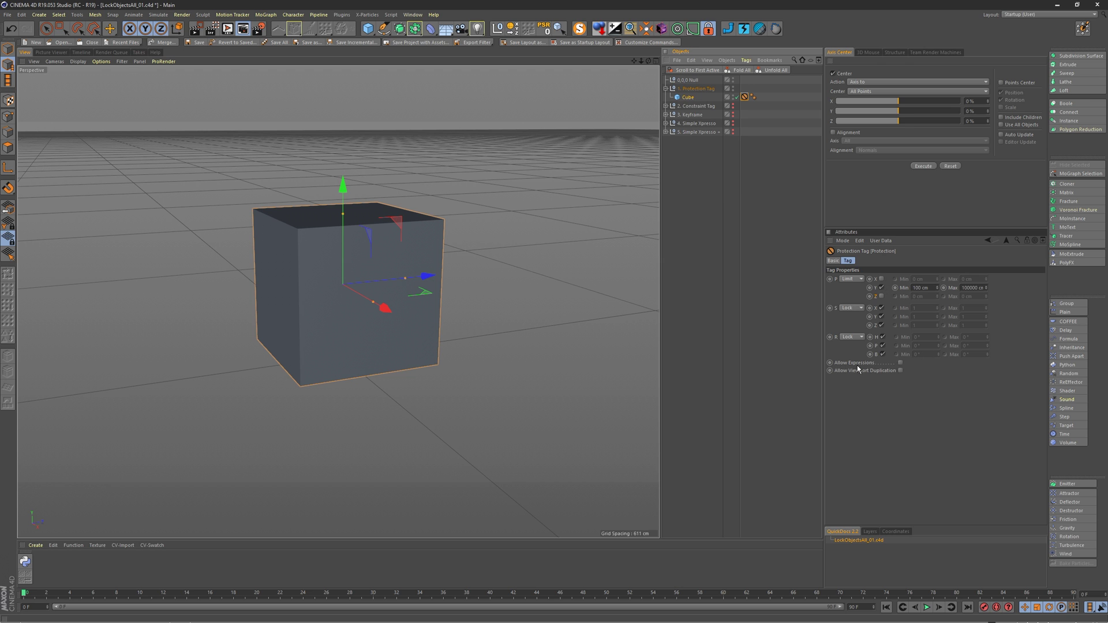
Step: Re-enable the X and Z limits, then set position back to Lock and confirm the cube stays put
{"action": "left_click", "coordinate": [881, 279]}
{"action": "left_click", "coordinate": [881, 297]}
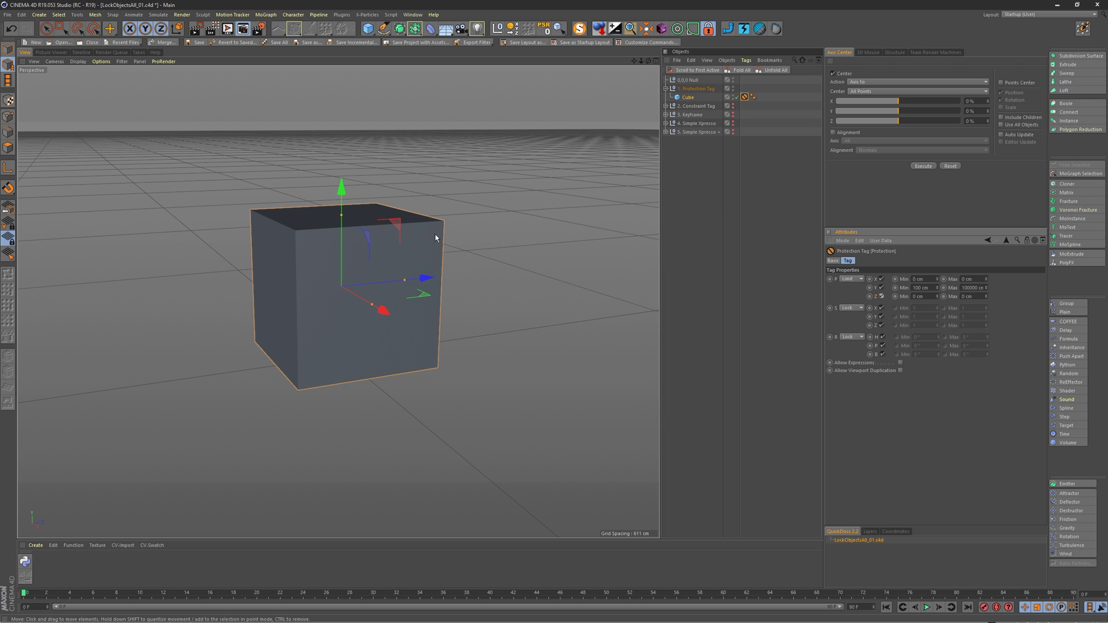
{"action": "mouse_move", "coordinate": [399, 265]}
{"action": "left_mouse_down"}
{"action": "mouse_move", "coordinate": [385, 247]}
{"action": "mouse_move", "coordinate": [403, 260]}
{"action": "left_mouse_up"}
{"action": "left_click", "coordinate": [851, 279]}
{"action": "left_click", "coordinate": [849, 287]}
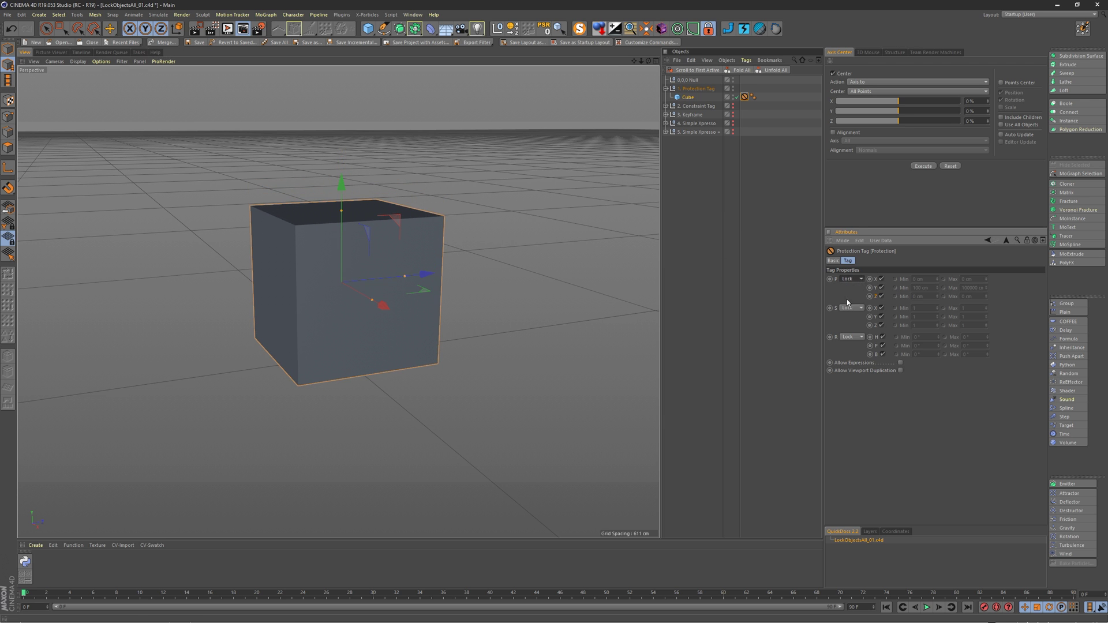
{"action": "left_click_drag", "start_coordinate": [356, 208], "coordinate": [354, 282]}
{"action": "left_click", "coordinate": [860, 363]}
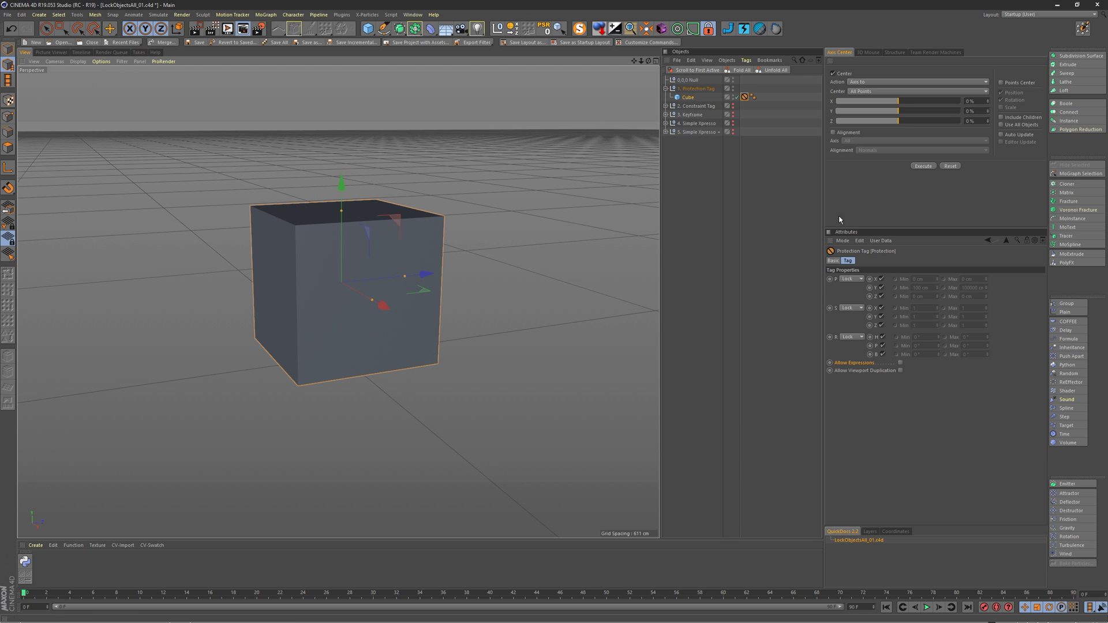
Step: Enable Allow Viewport Duplication and Ctrl-drag out several copies of the cube
{"action": "left_click", "coordinate": [901, 371]}
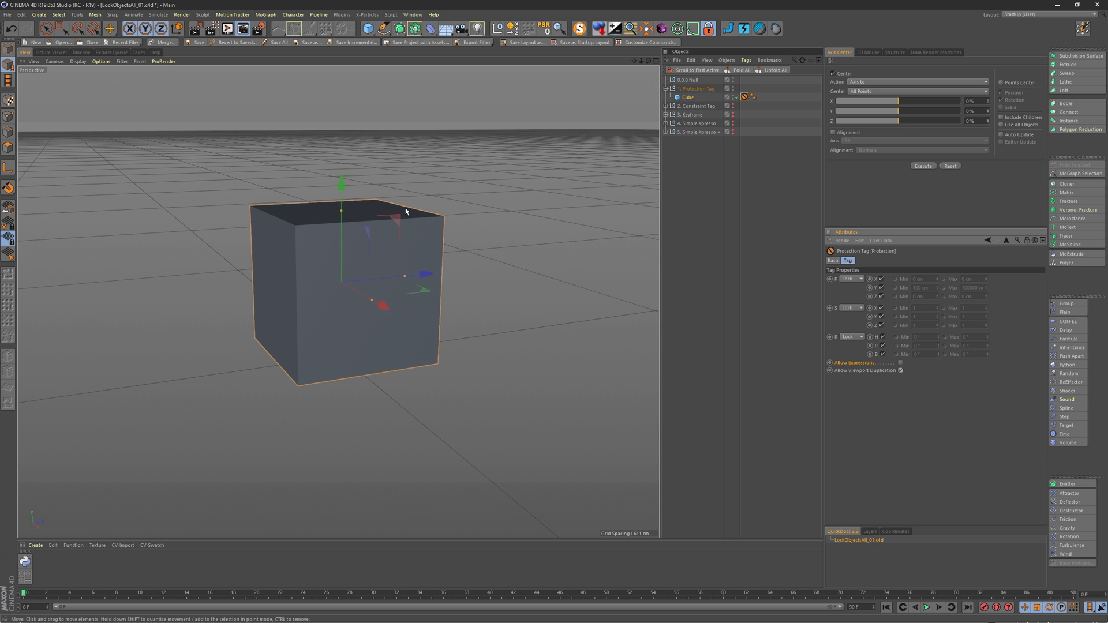
{"action": "left_click_drag", "start_coordinate": [317, 247], "coordinate": [289, 267], "text": "ctrl"}
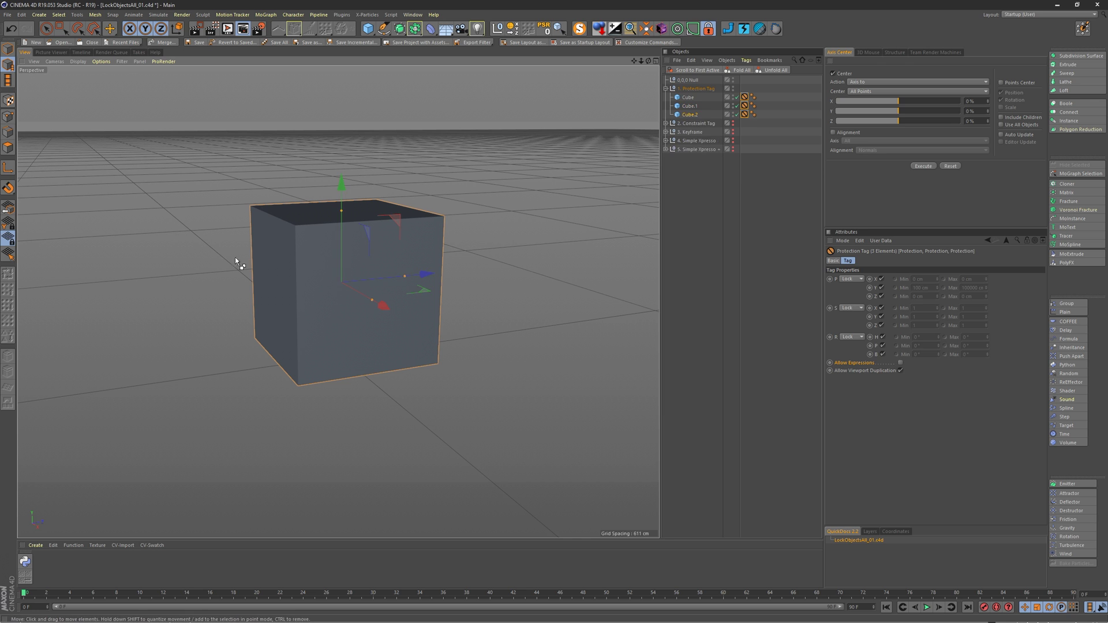
{"action": "left_click_drag", "start_coordinate": [466, 192], "coordinate": [456, 194], "text": "ctrl"}
{"action": "mouse_move", "coordinate": [217, 196]}
{"action": "left_mouse_down", "text": "ctrl"}
{"action": "mouse_move", "coordinate": [196, 201]}
{"action": "mouse_move", "coordinate": [202, 212]}
{"action": "left_mouse_up", "text": "ctrl"}
{"action": "left_click_drag", "start_coordinate": [317, 289], "coordinate": [386, 267], "text": "ctrl"}
Step: Make one more copy, then select the copies Cube.1–Cube.10 and delete them
{"action": "left_click_drag", "start_coordinate": [711, 95], "coordinate": [663, 168]}
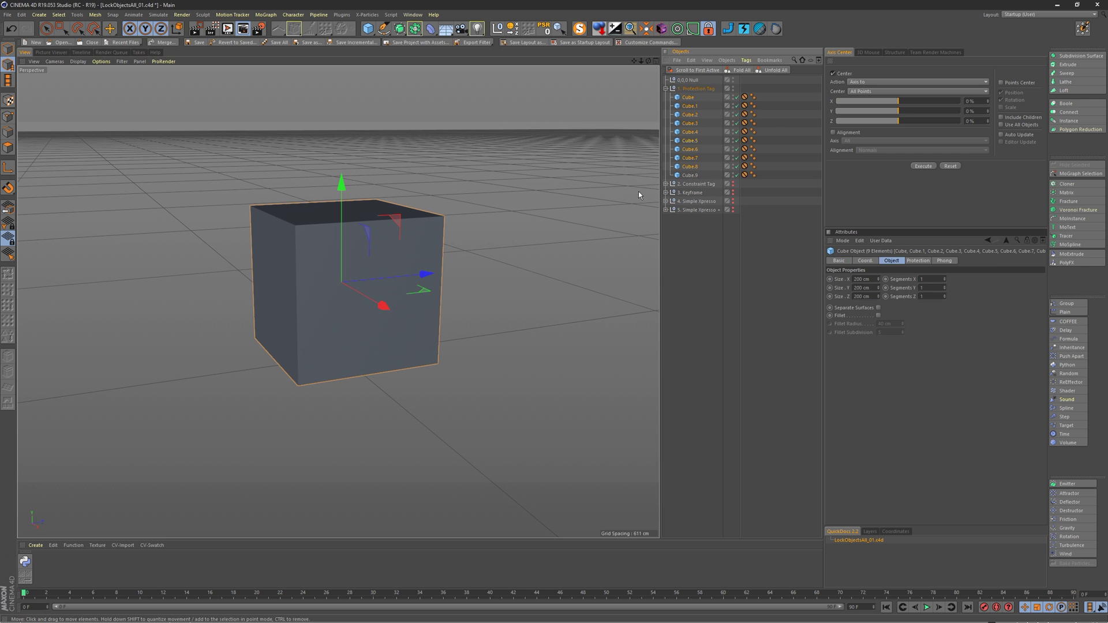
{"action": "left_click", "coordinate": [707, 110]}
{"action": "left_click_drag", "start_coordinate": [386, 272], "coordinate": [467, 224], "text": "ctrl"}
{"action": "left_click_drag", "start_coordinate": [710, 186], "coordinate": [686, 107]}
{"action": "key", "text": "Delete"}
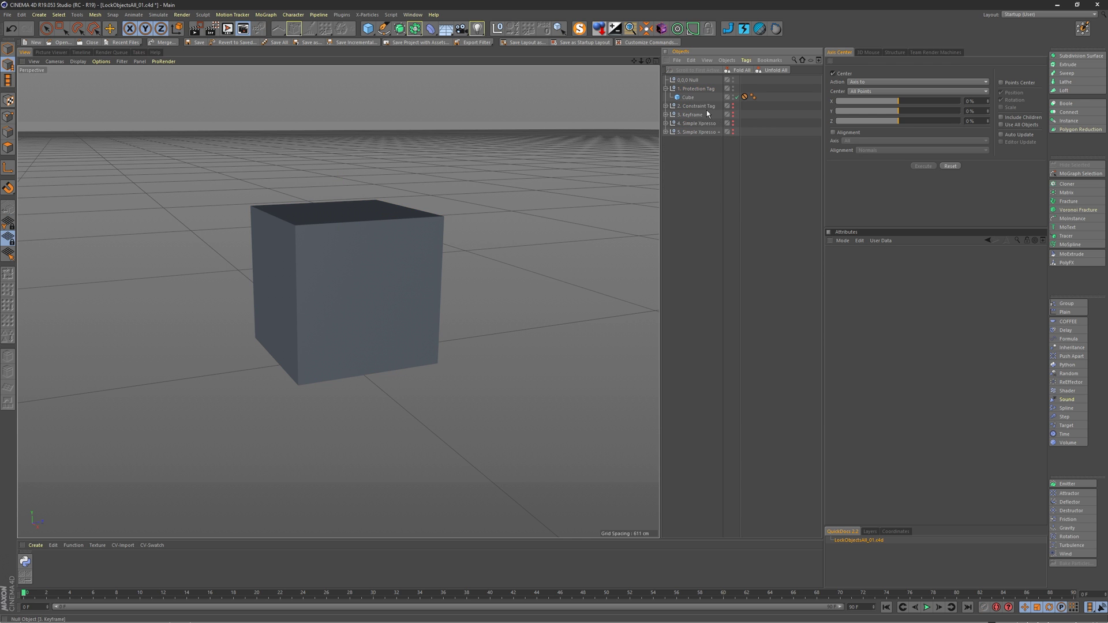
Step: Drag the 1. Protection Tag null in the viewport, carrying the protected cube along with it
{"action": "left_click", "coordinate": [745, 97]}
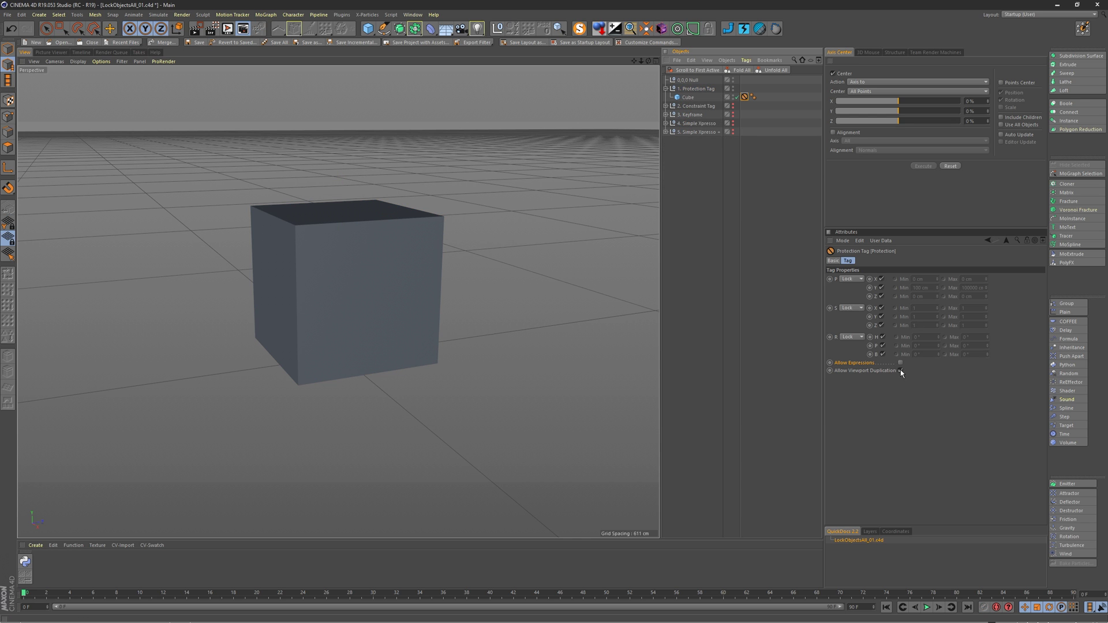
{"action": "left_click", "coordinate": [554, 182]}
{"action": "left_click", "coordinate": [356, 277]}
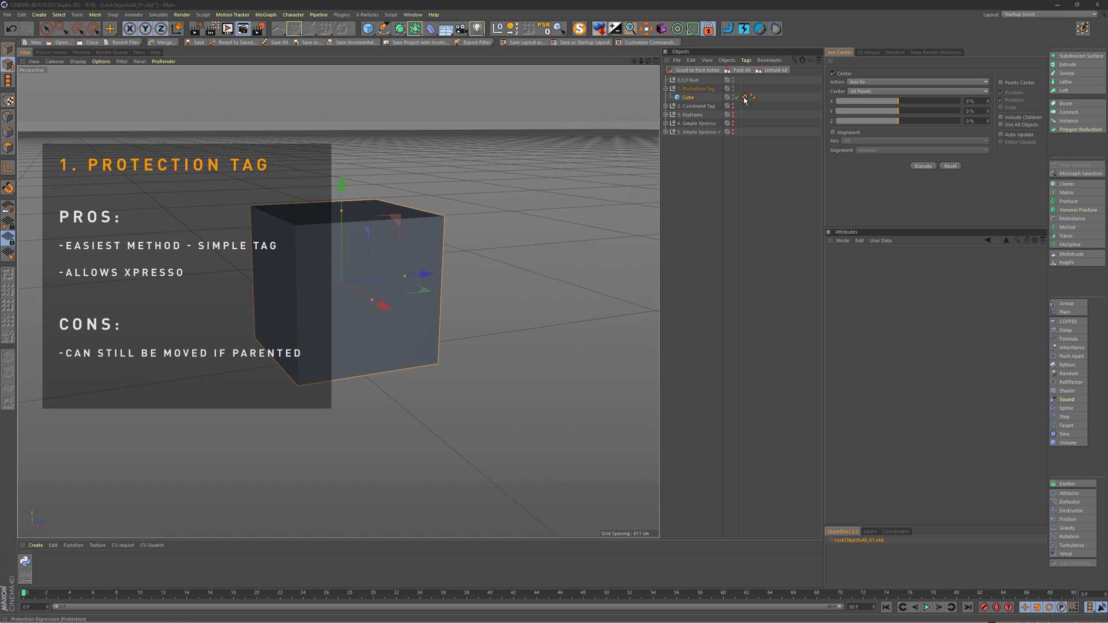
{"action": "left_click", "coordinate": [696, 89]}
{"action": "mouse_move", "coordinate": [385, 247]}
{"action": "left_mouse_down"}
{"action": "mouse_move", "coordinate": [344, 251]}
{"action": "mouse_move", "coordinate": [262, 291]}
{"action": "mouse_move", "coordinate": [352, 309]}
{"action": "mouse_move", "coordinate": [446, 249]}
{"action": "mouse_move", "coordinate": [347, 227]}
{"action": "mouse_move", "coordinate": [395, 216]}
{"action": "mouse_move", "coordinate": [356, 186]}
{"action": "mouse_move", "coordinate": [372, 196]}
{"action": "left_mouse_up"}
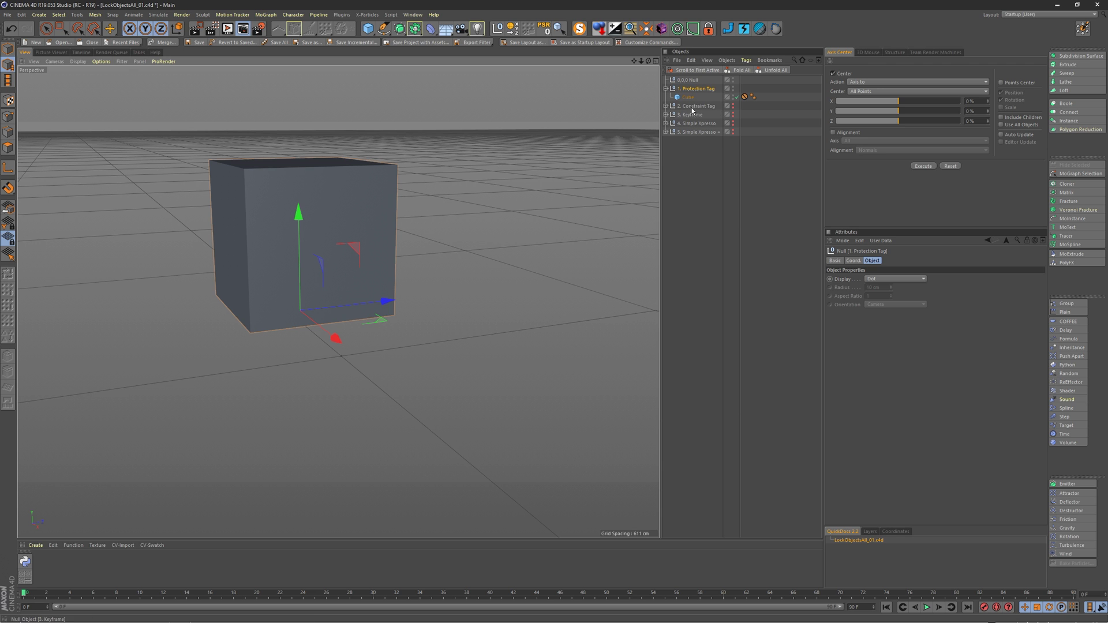
Step: Hide the Protection Tag cube, show the 2. Constraint Tag cube, and select that Cube
{"action": "left_click", "coordinate": [665, 89]}
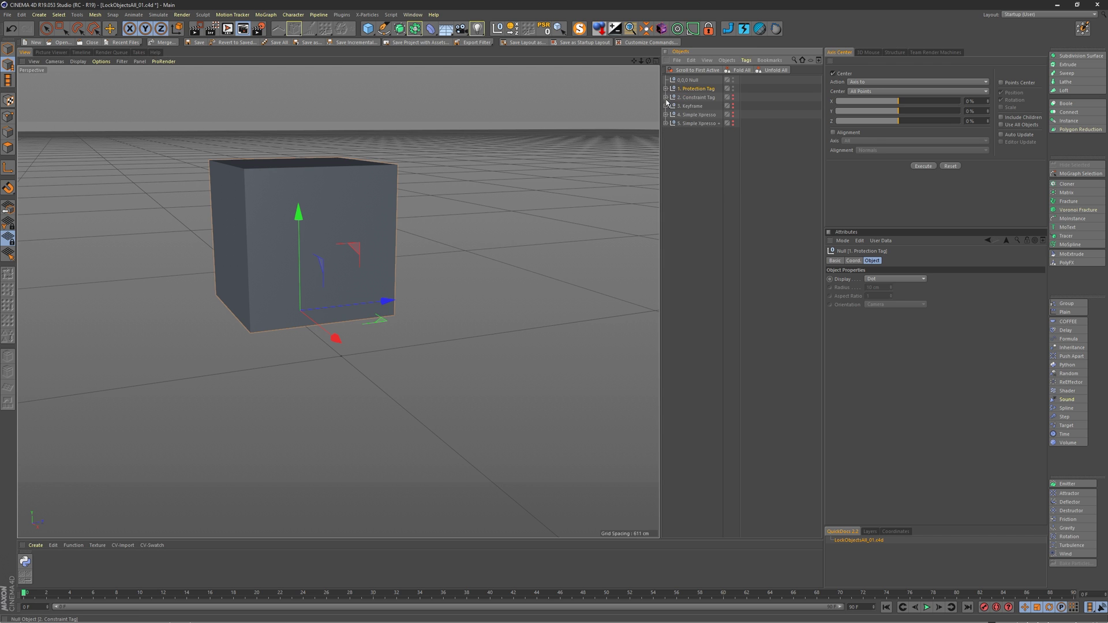
{"action": "left_click", "coordinate": [665, 97]}
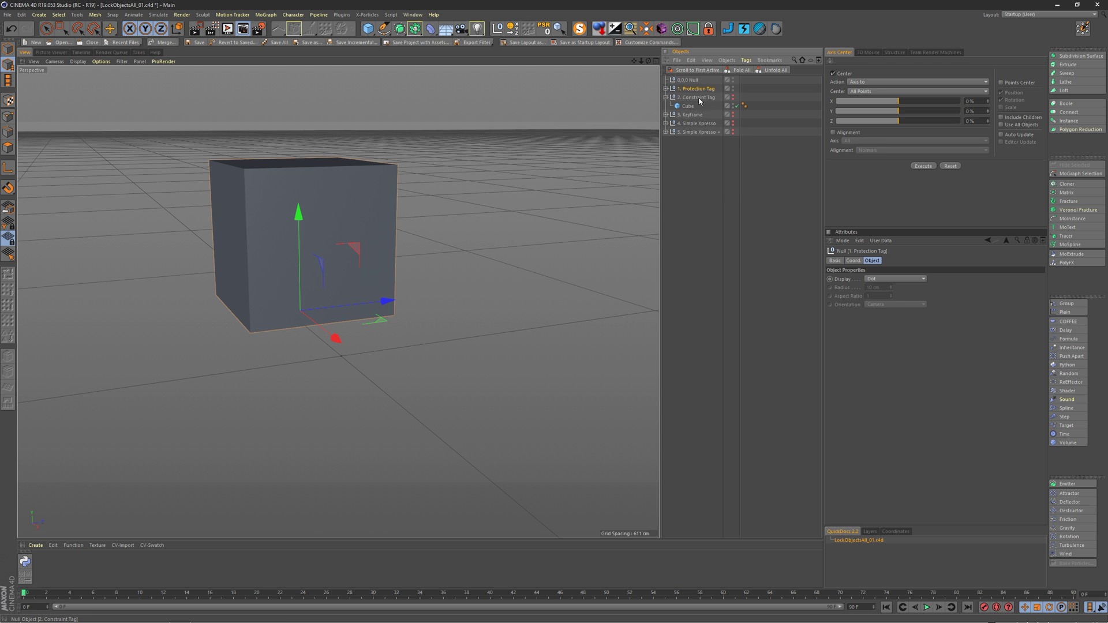
{"action": "left_click", "coordinate": [733, 90], "text": "alt"}
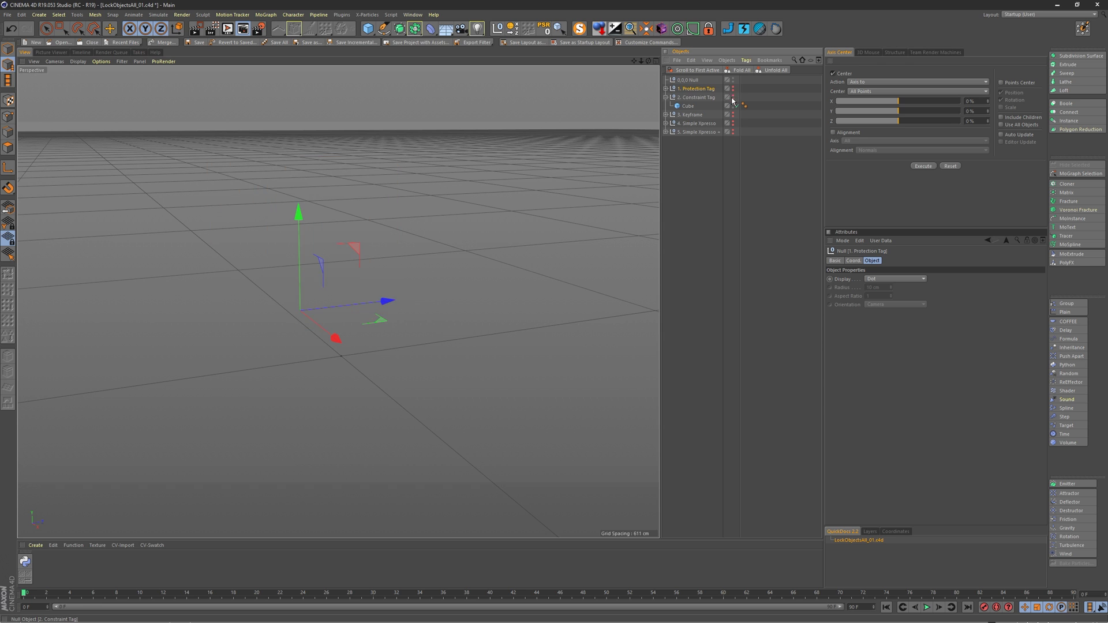
{"action": "left_click", "coordinate": [733, 98], "text": "alt"}
{"action": "left_click", "coordinate": [691, 106]}
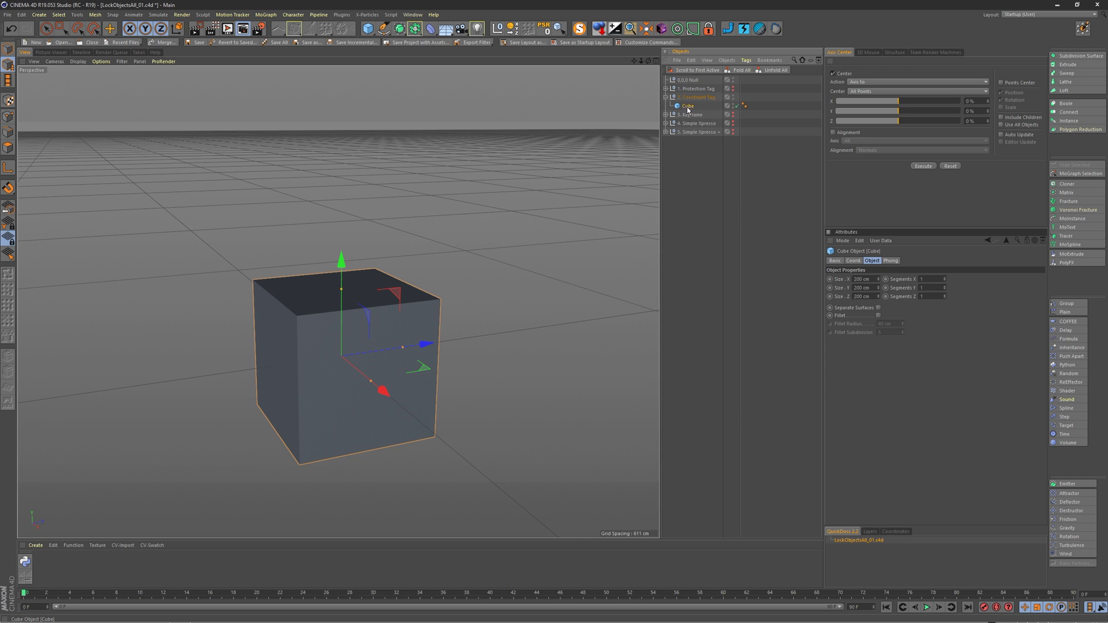
{"action": "right_click", "coordinate": [686, 109]}
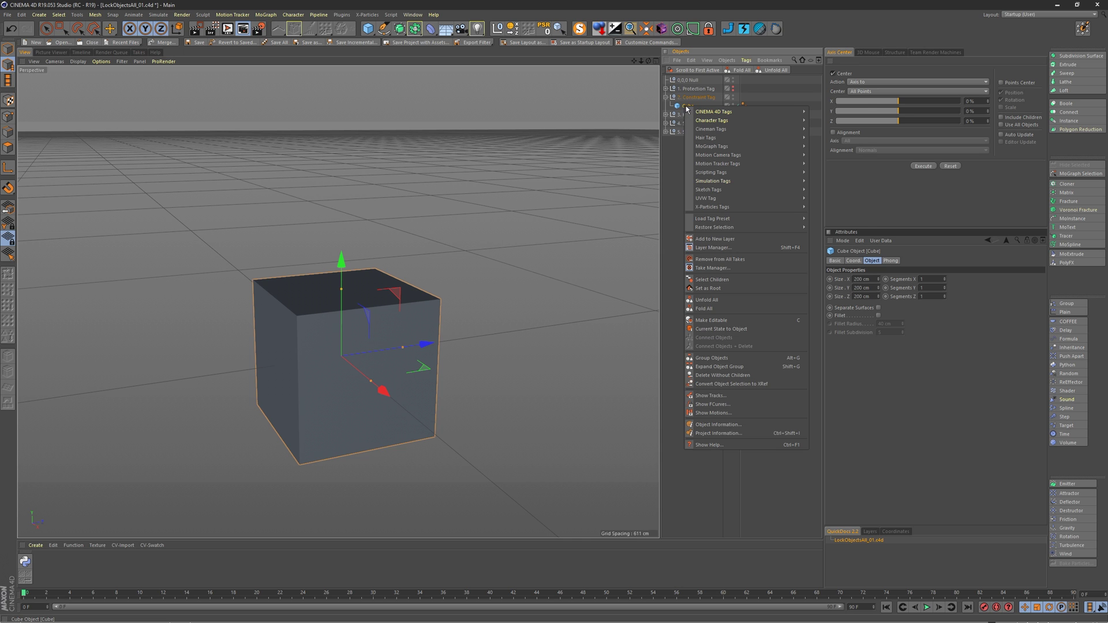
Step: Add a Character Tags > Constraint tag to the 2. Constraint Tag group's Cube
{"action": "mouse_move", "coordinate": [716, 112]}
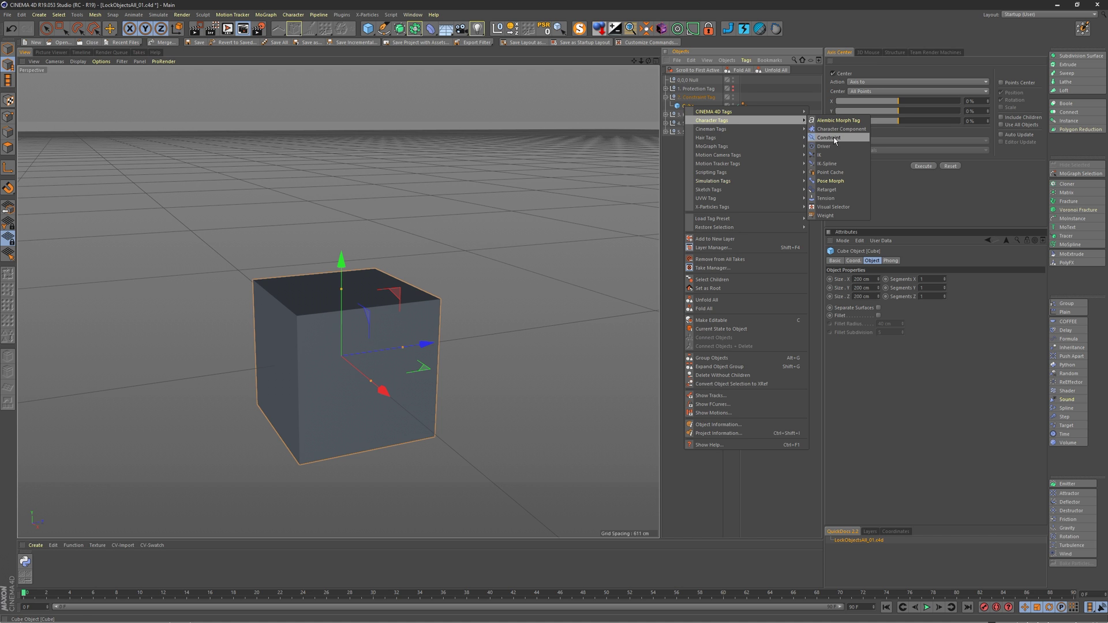
{"action": "left_click", "coordinate": [832, 138]}
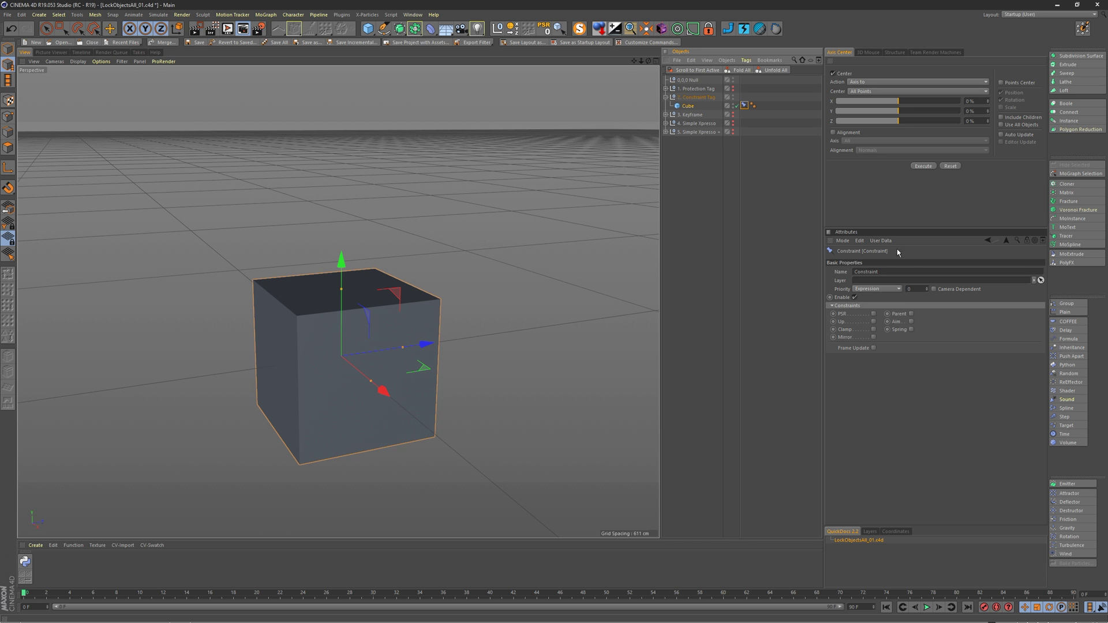
Step: Enable PSR on the Constraint tag and expand its PSR Constrain and Offset options
{"action": "left_click", "coordinate": [874, 313]}
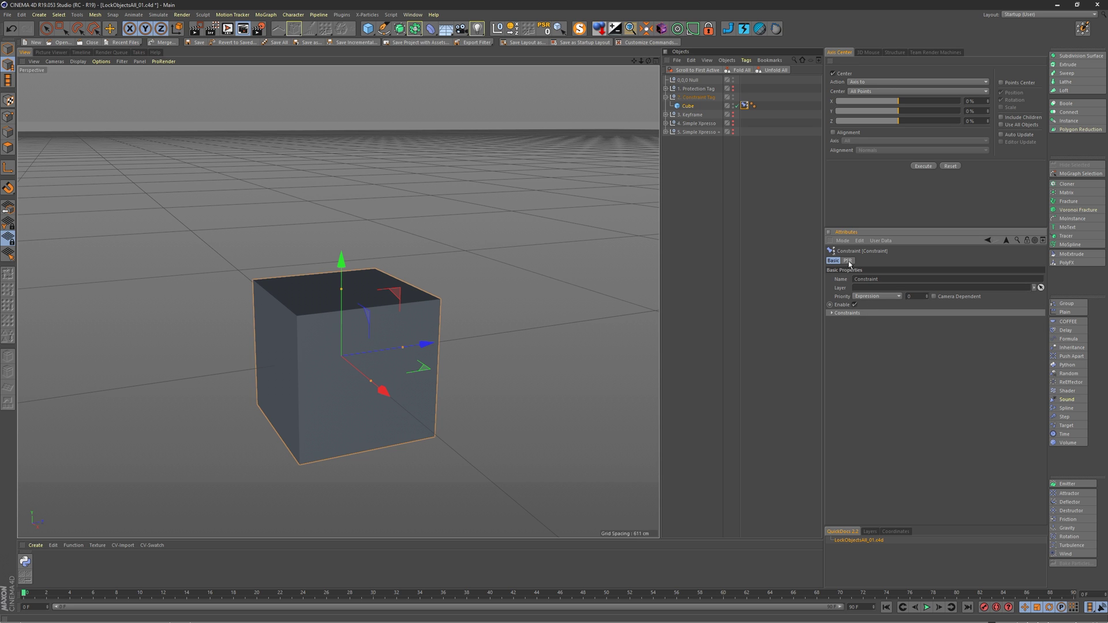
{"action": "left_click", "coordinate": [832, 313]}
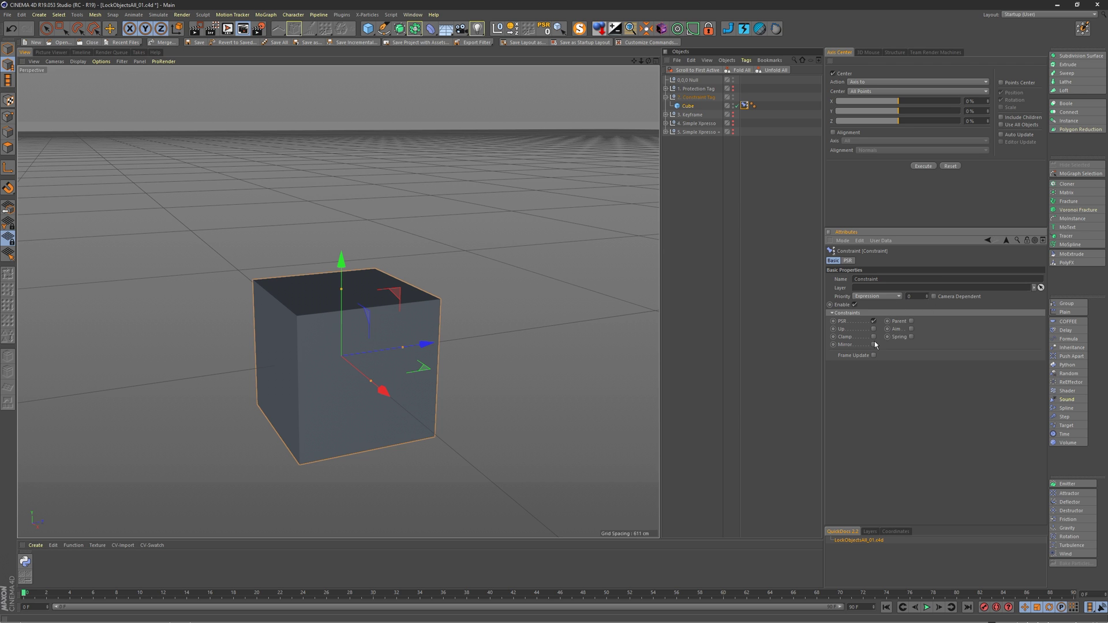
{"action": "left_click", "coordinate": [849, 261]}
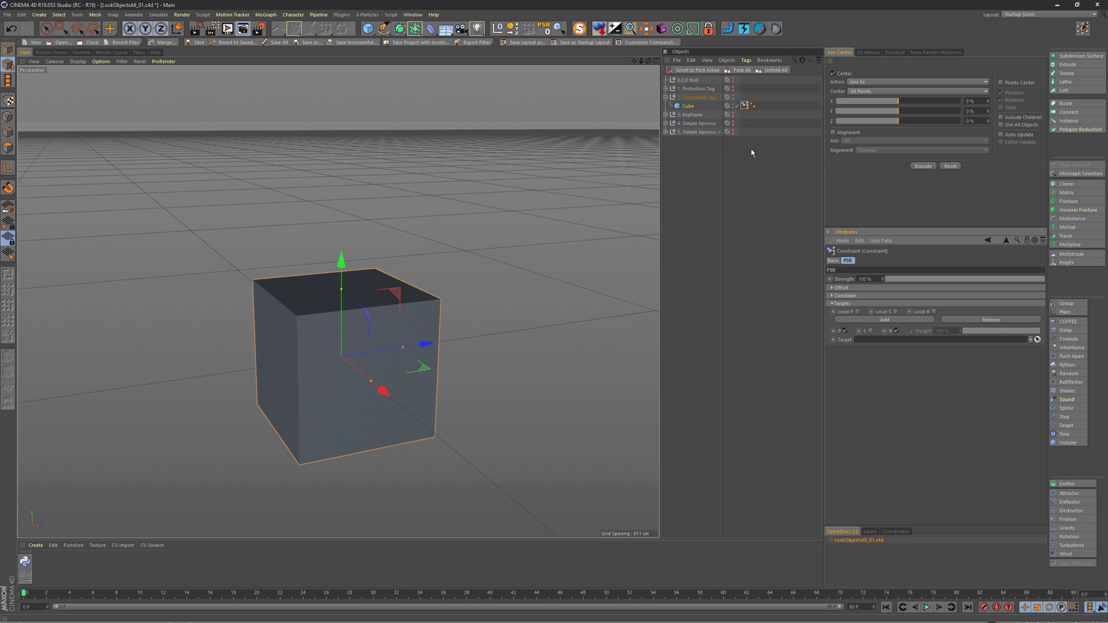
{"action": "left_click", "coordinate": [843, 297]}
{"action": "left_click", "coordinate": [848, 288]}
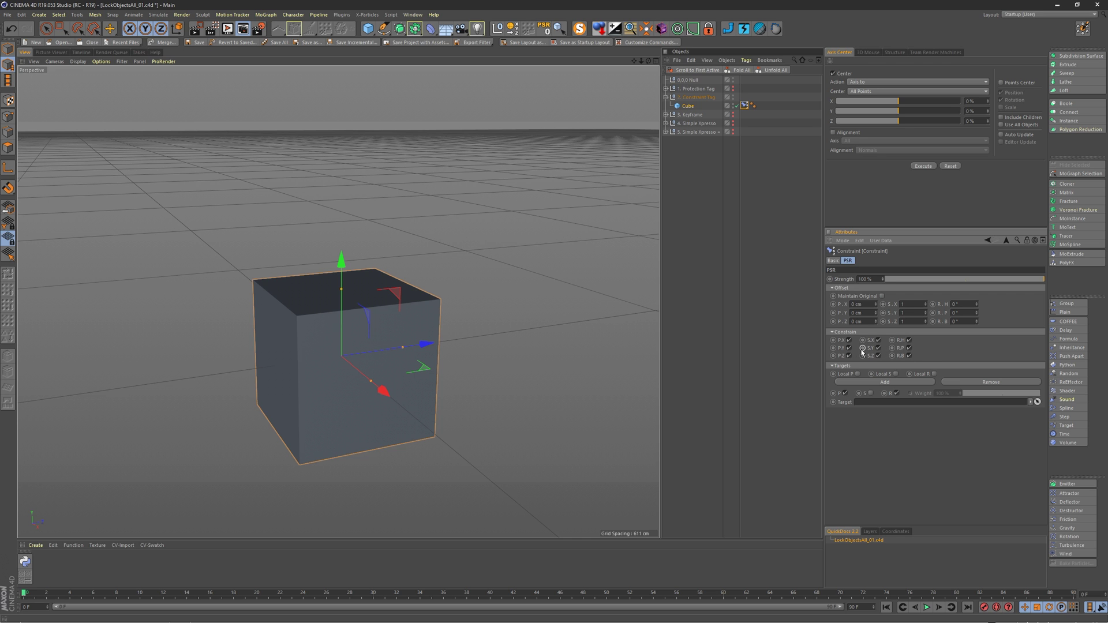
Step: Check the cube still moves freely, then set the 0,0,0 Null's display to Circle
{"action": "left_click", "coordinate": [687, 81]}
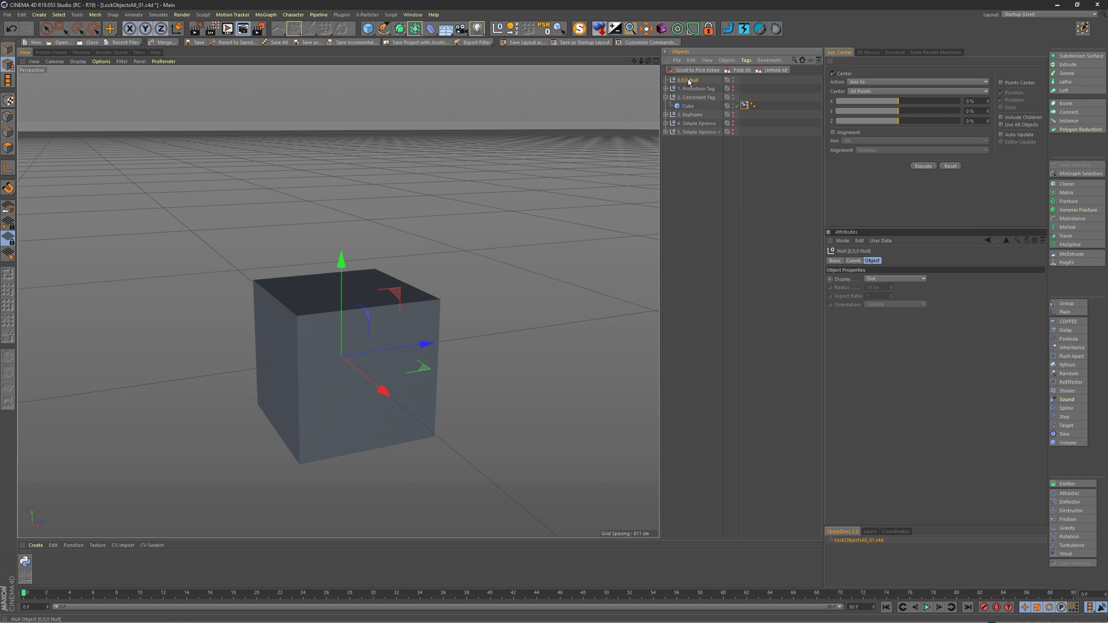
{"action": "left_click", "coordinate": [687, 105]}
{"action": "left_click_drag", "start_coordinate": [449, 329], "coordinate": [613, 330]}
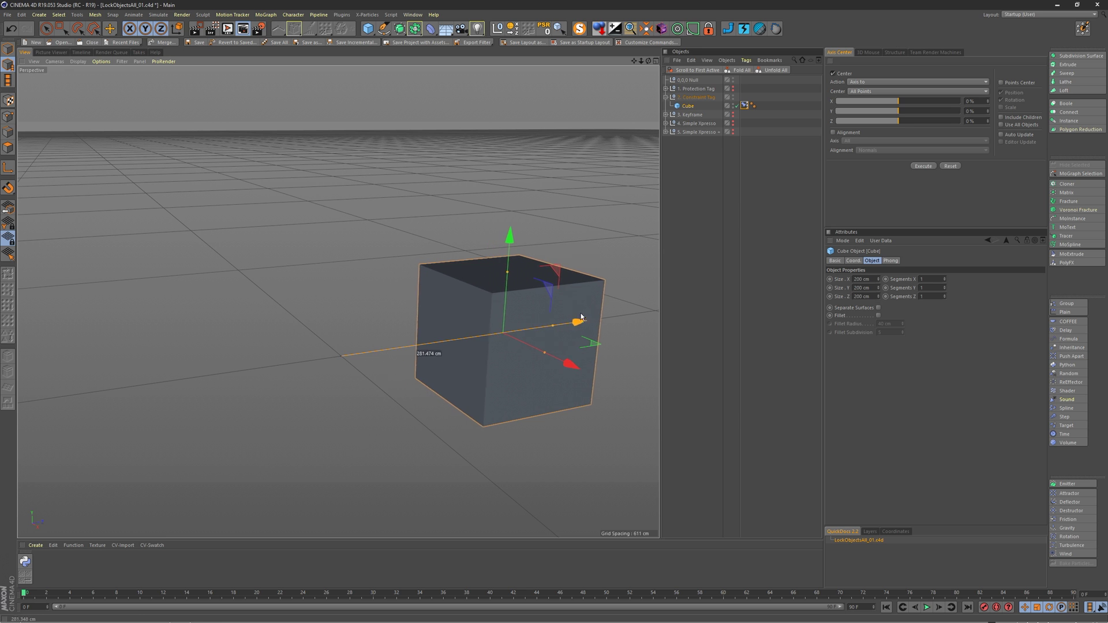
{"action": "left_click", "coordinate": [693, 82]}
{"action": "left_click", "coordinate": [878, 280]}
{"action": "left_click", "coordinate": [885, 317]}
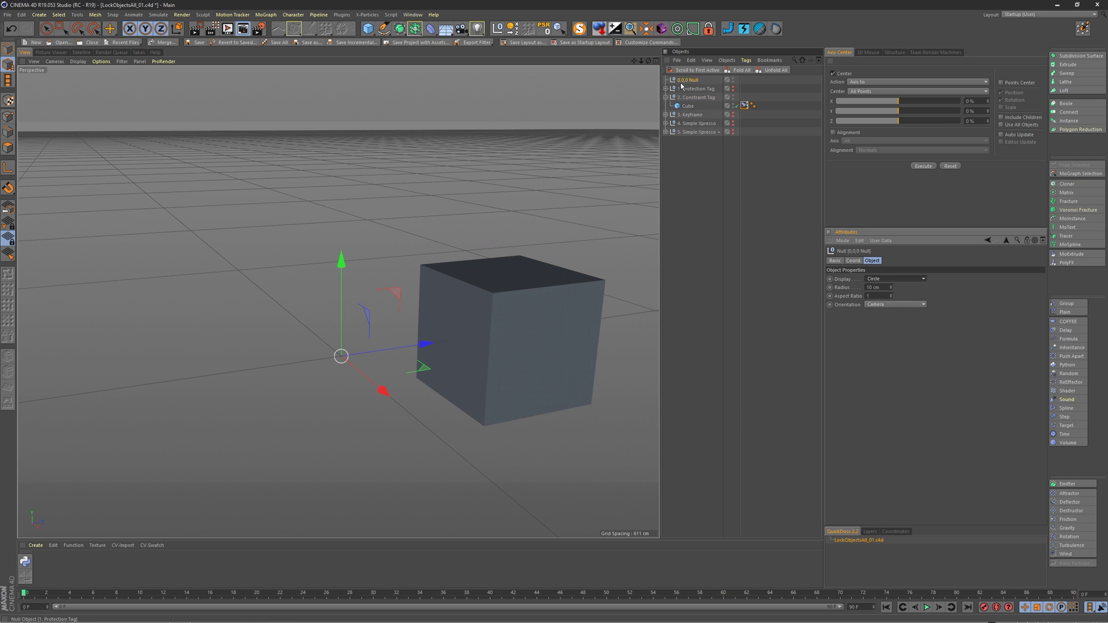
Step: Set the 0,0,0 Null as the PSR target so the cube snaps onto it
{"action": "left_click", "coordinate": [744, 106]}
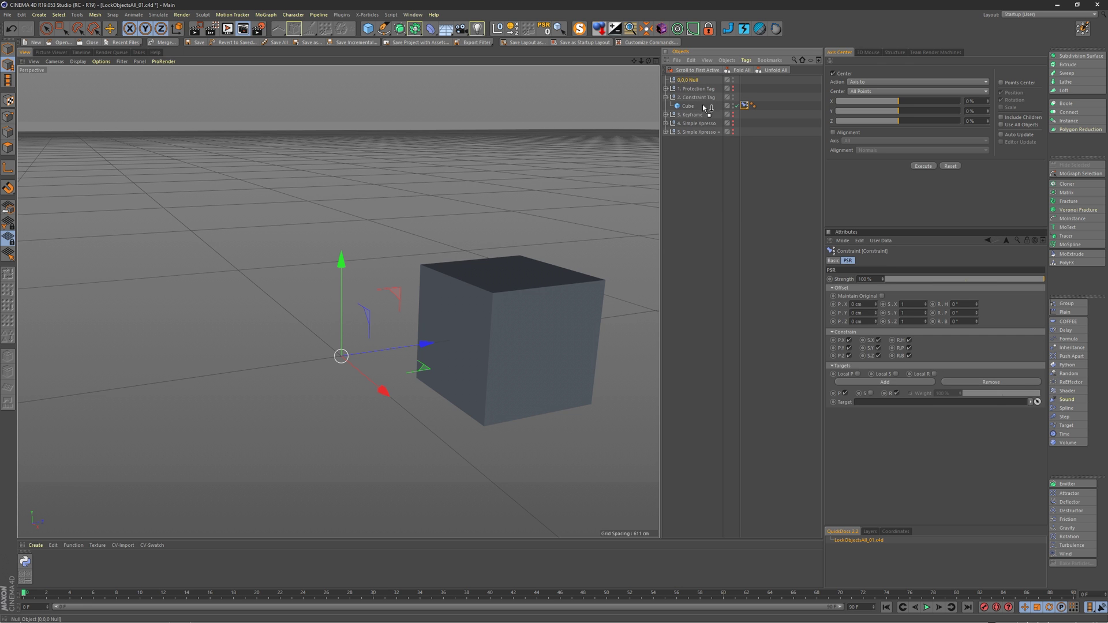
{"action": "left_click_drag", "start_coordinate": [897, 406], "coordinate": [893, 404]}
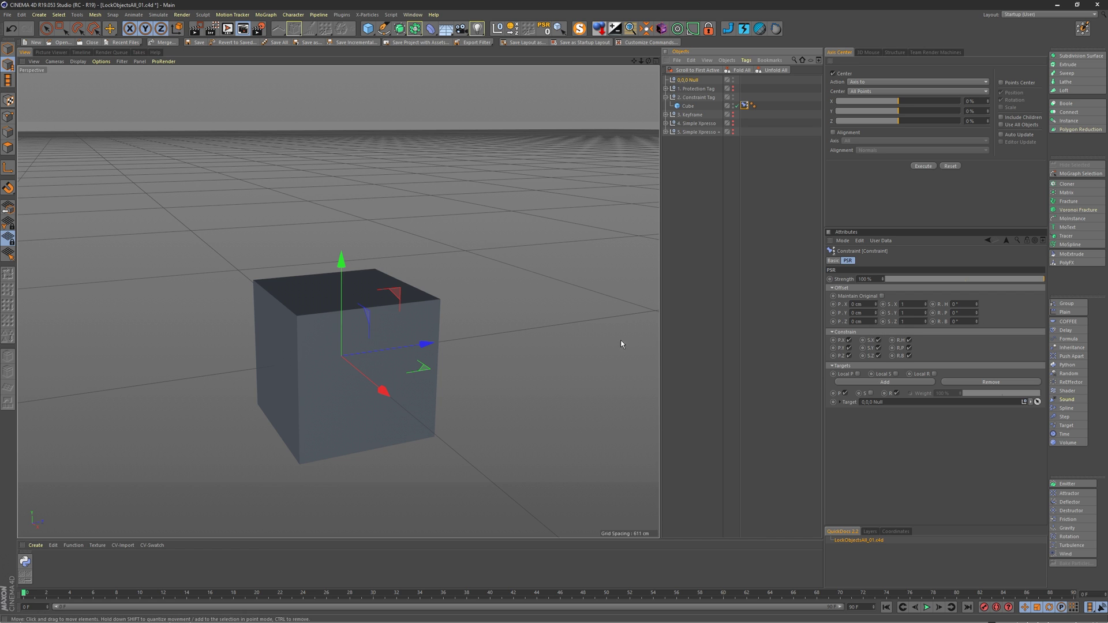
{"action": "double_click", "coordinate": [858, 305]}
Step: Raise the PSR Offset P.Y so the cube hovers above the null, and test-move the null
{"action": "double_click", "coordinate": [858, 314]}
{"action": "double_click", "coordinate": [857, 322]}
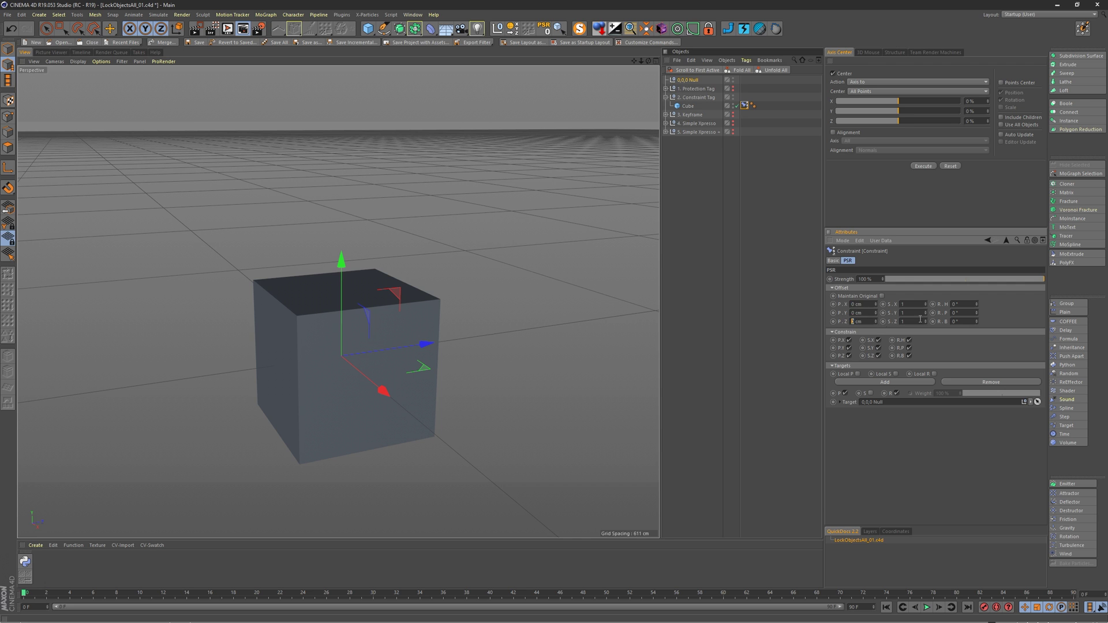
{"action": "left_click_drag", "start_coordinate": [876, 313], "coordinate": [889, 266]}
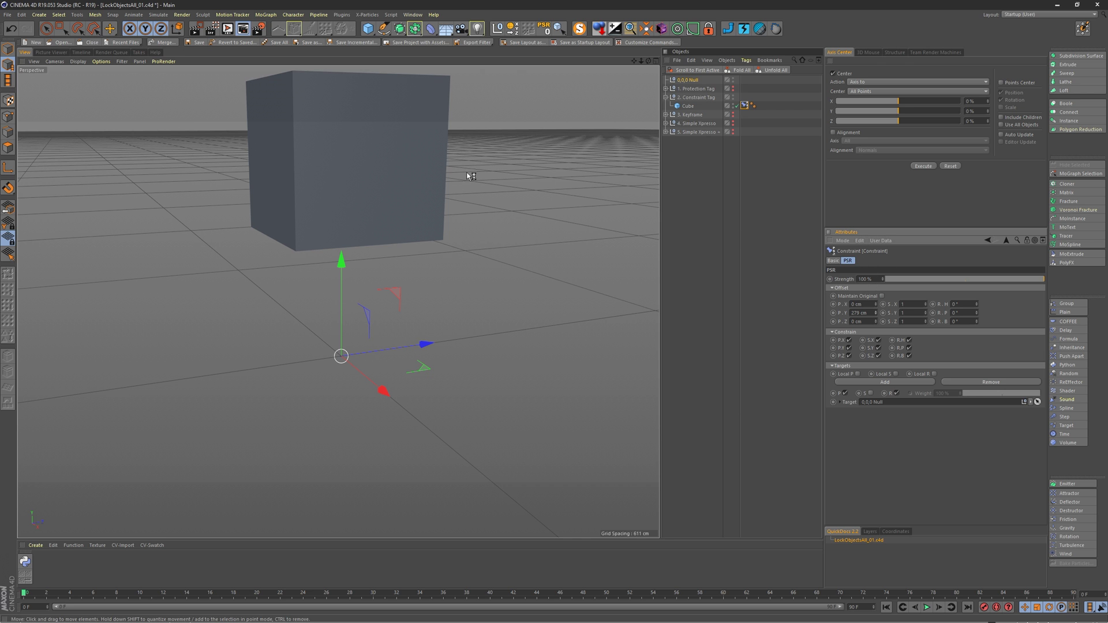
{"action": "left_click_drag", "start_coordinate": [372, 162], "coordinate": [450, 212]}
{"action": "key", "text": "ctrl+z"}
Step: Move the 2. Constraint Tag null, then the 0,0,0 Null, watching the cube follow
{"action": "left_click", "coordinate": [688, 107]}
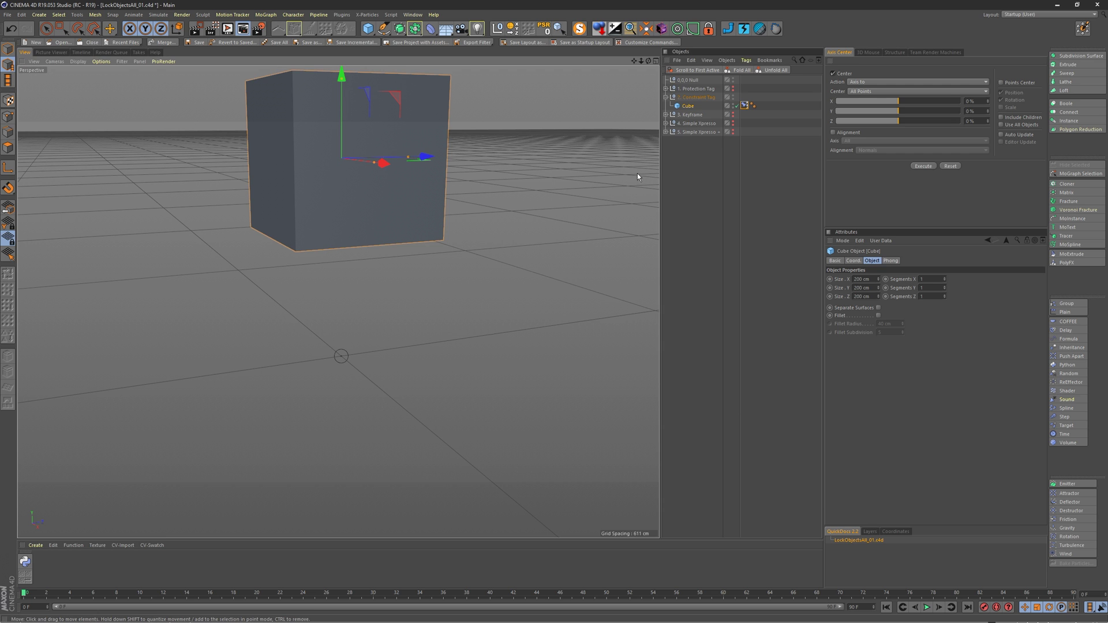
{"action": "left_click", "coordinate": [745, 106]}
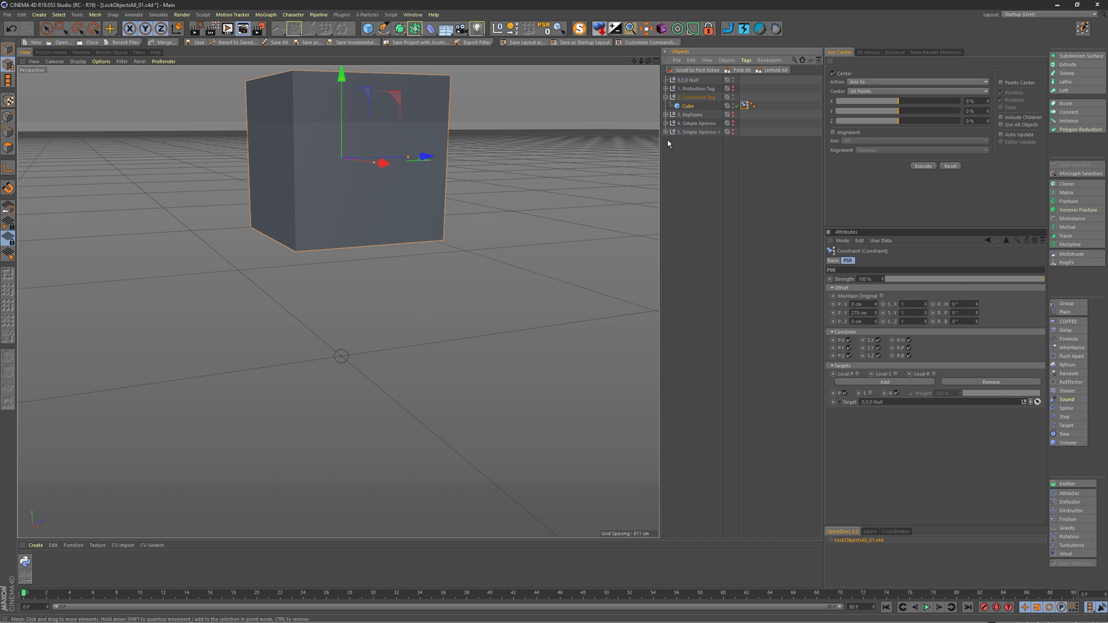
{"action": "left_click", "coordinate": [705, 157]}
{"action": "left_click", "coordinate": [693, 98]}
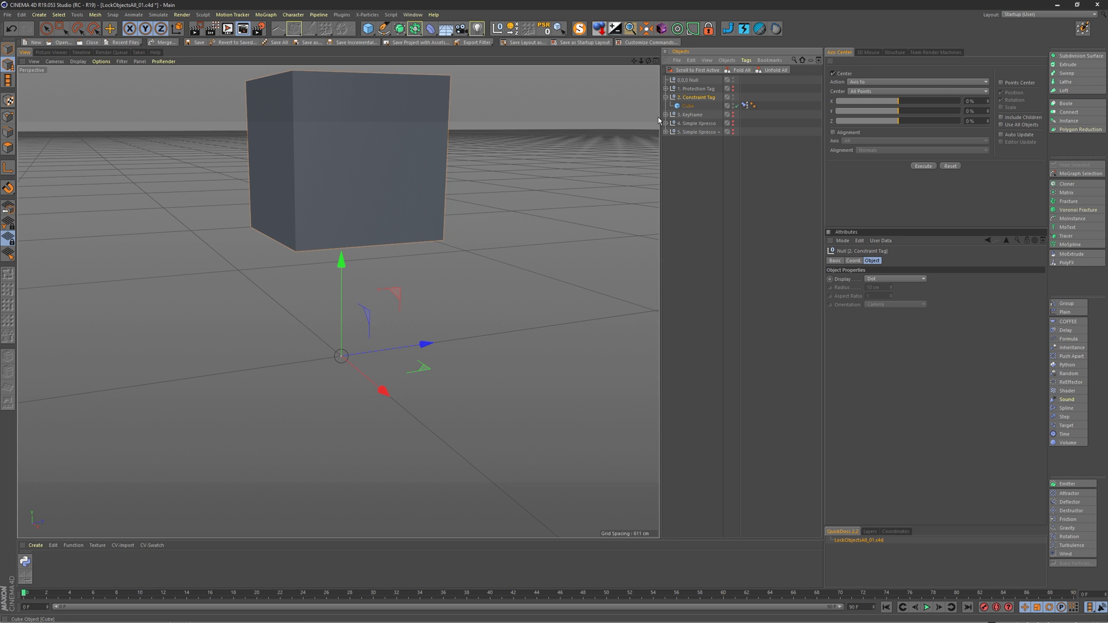
{"action": "left_click_drag", "start_coordinate": [408, 302], "coordinate": [217, 315]}
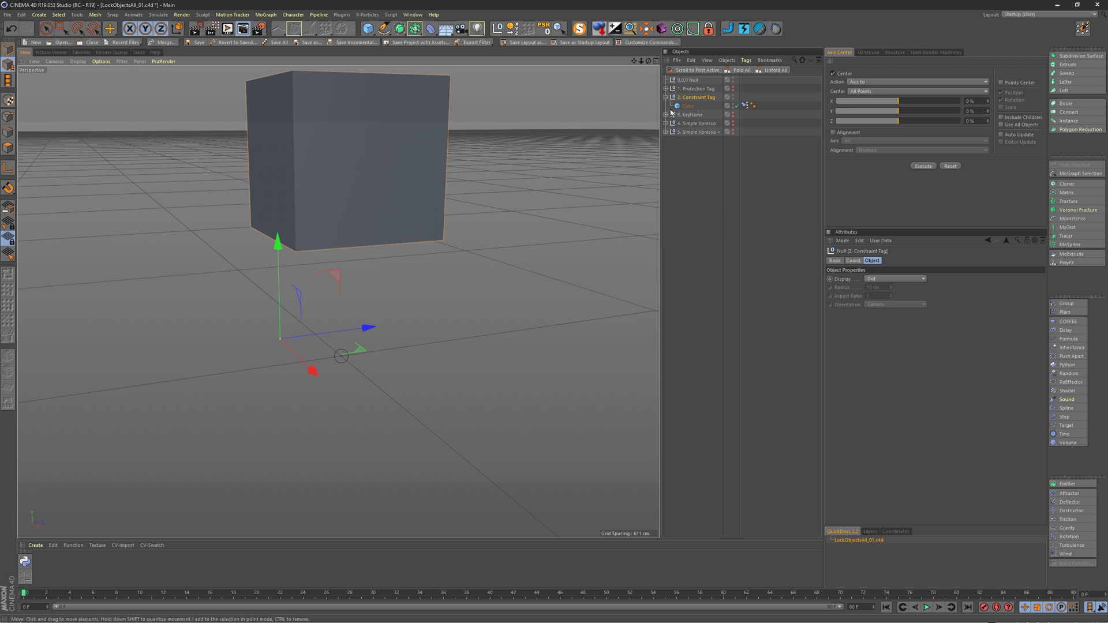
{"action": "left_click", "coordinate": [692, 80]}
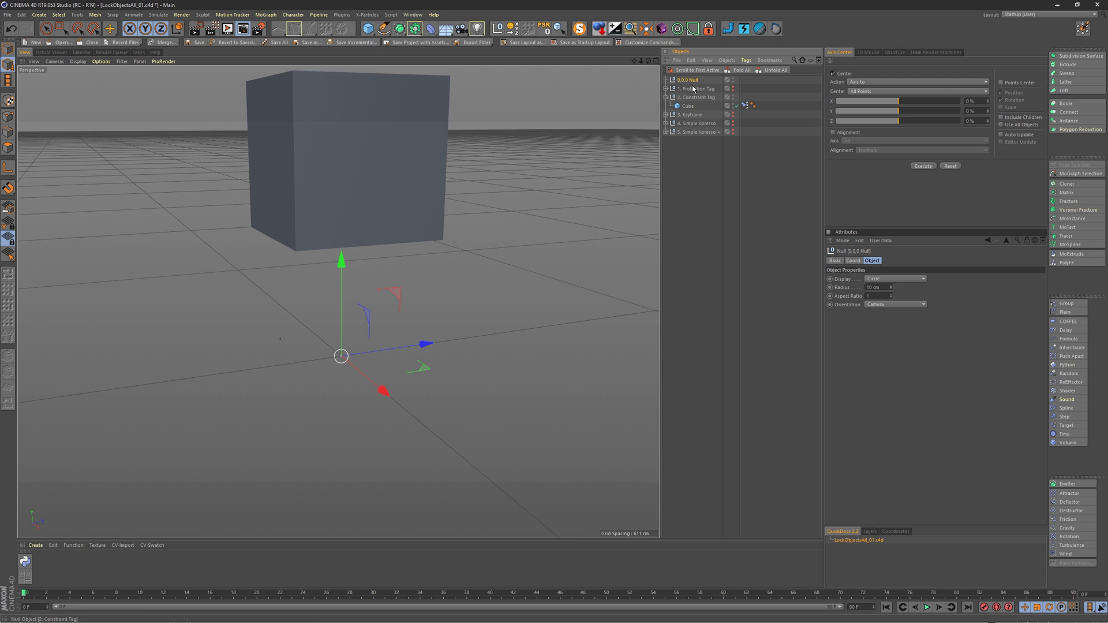
{"action": "left_click_drag", "start_coordinate": [487, 250], "coordinate": [488, 227]}
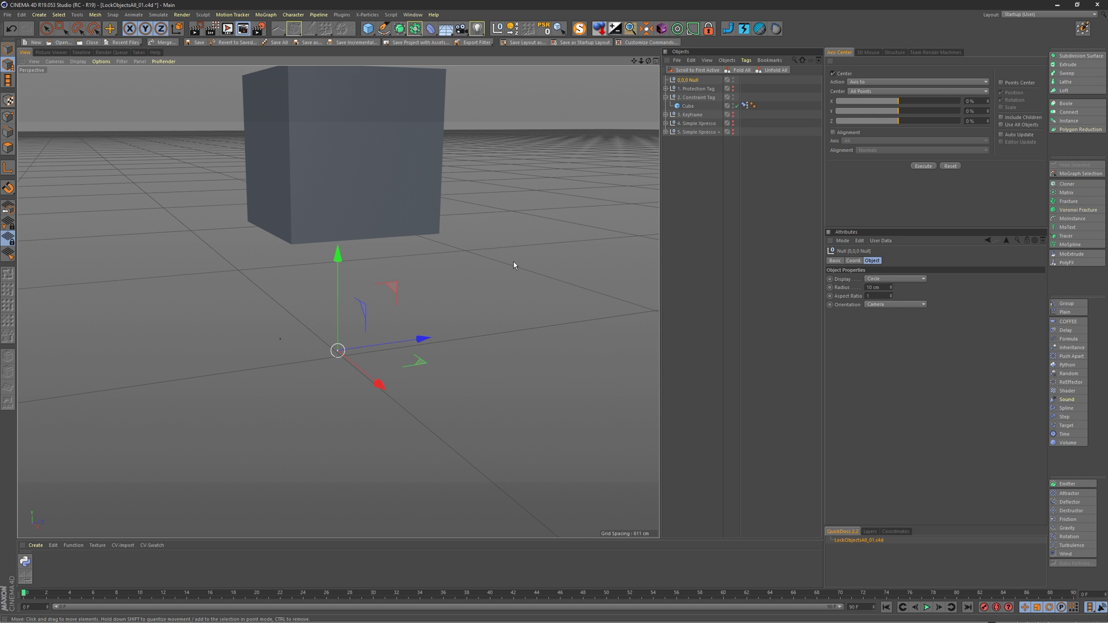
{"action": "left_click_drag", "start_coordinate": [467, 196], "coordinate": [467, 291]}
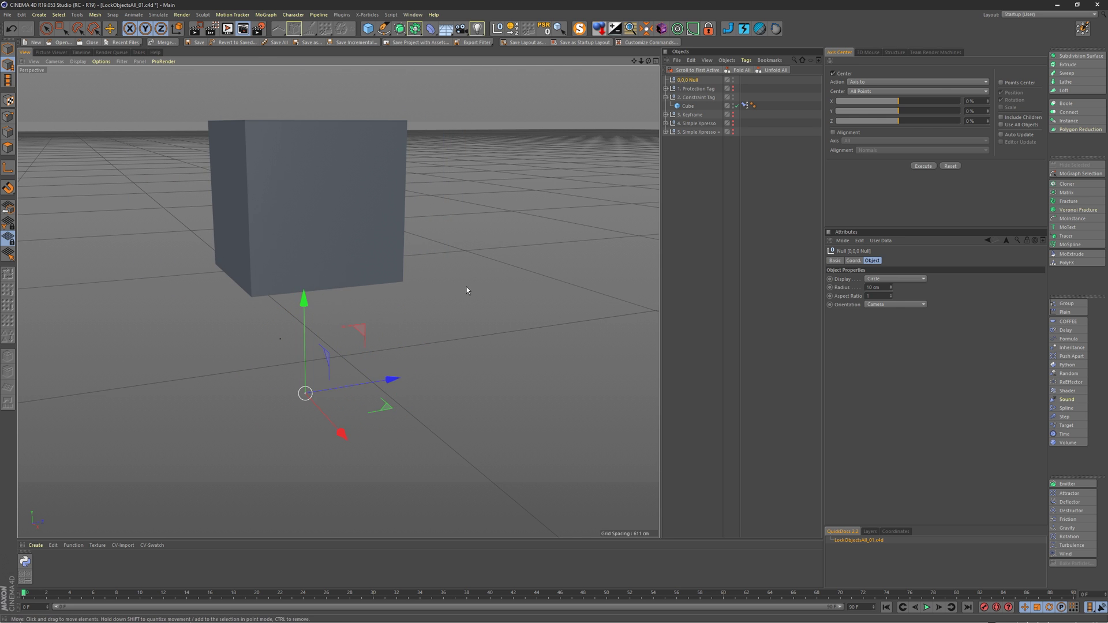
Step: Turn on the Constraint tag's Parent constraint and inspect its offset settings
{"action": "left_click", "coordinate": [744, 105]}
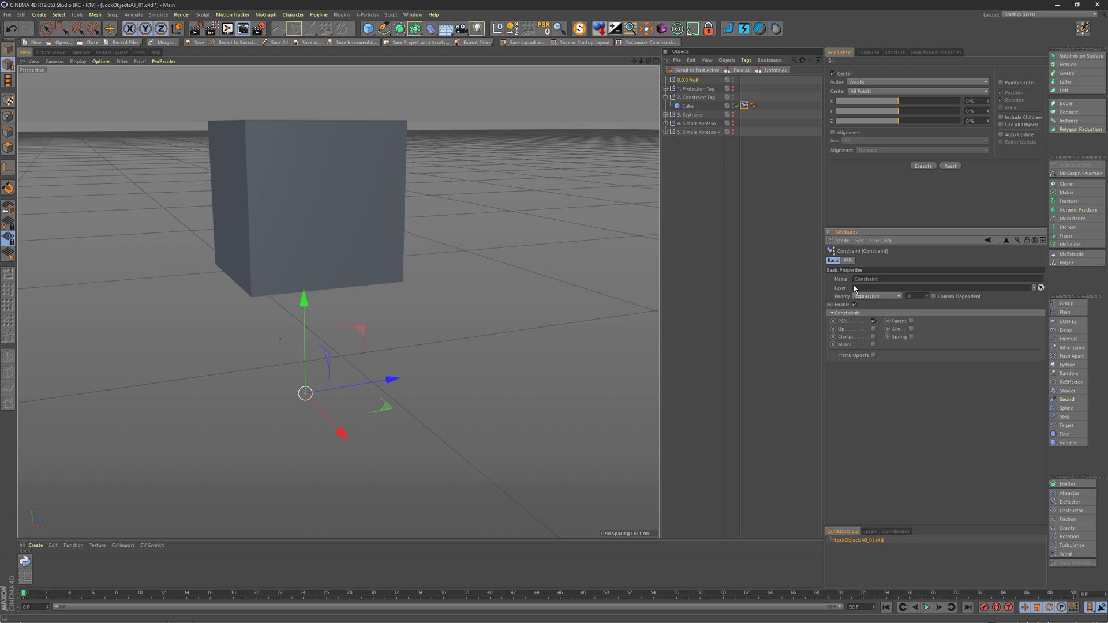
{"action": "left_click", "coordinate": [911, 320]}
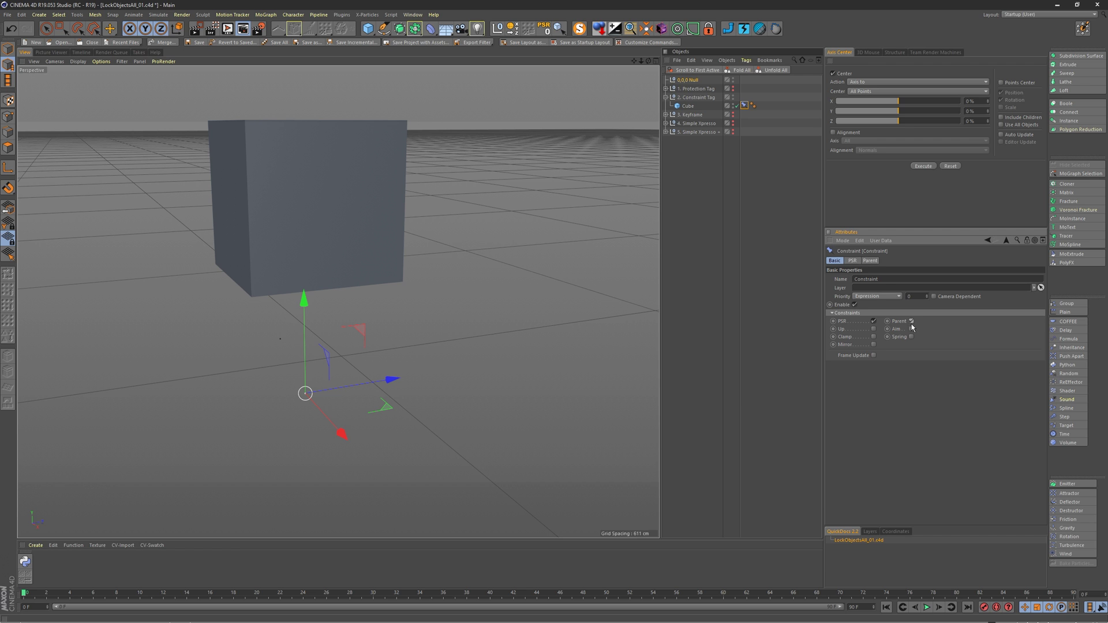
{"action": "left_click", "coordinate": [874, 262]}
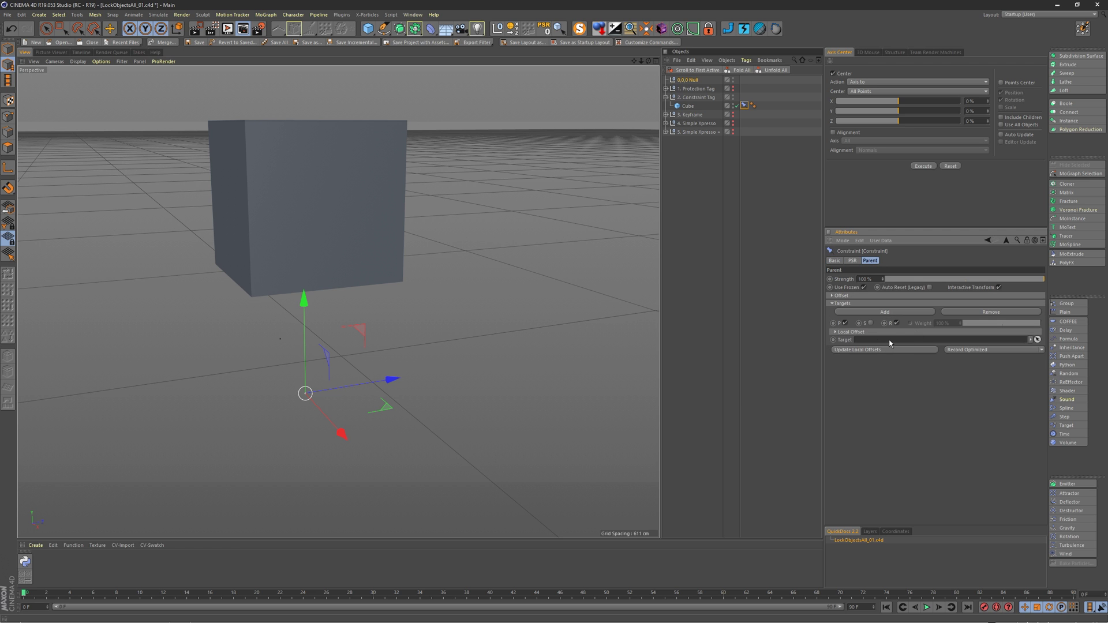
{"action": "left_click", "coordinate": [866, 297]}
{"action": "left_click", "coordinate": [835, 261]}
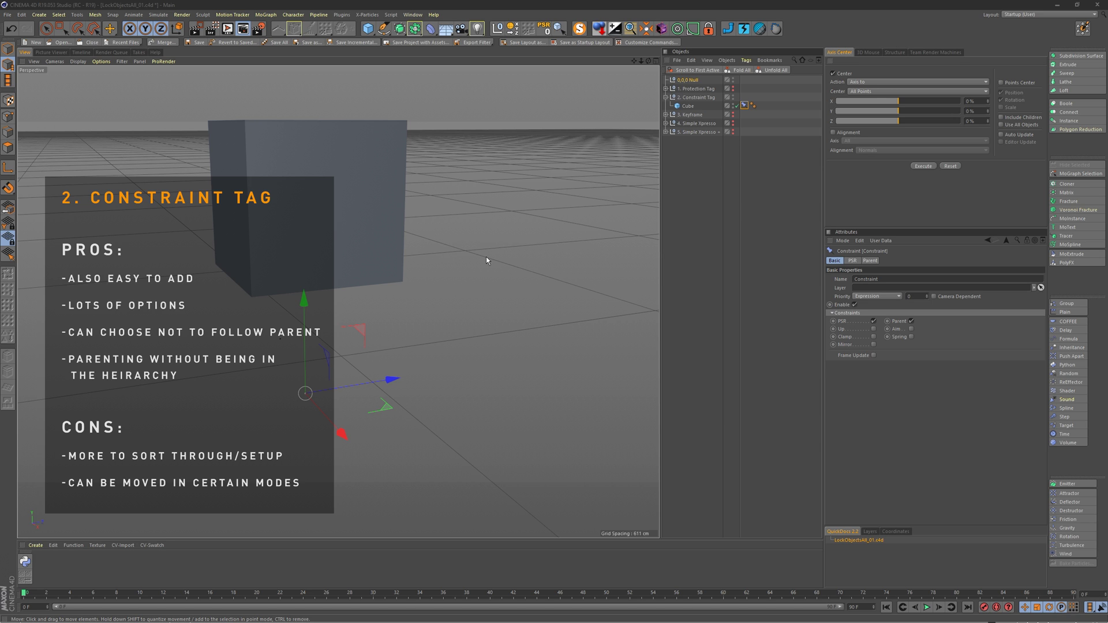
Step: Enable the Up, Clamp, Mirror, Aim and Spring constraints alongside PSR
{"action": "left_click", "coordinate": [874, 329]}
{"action": "left_click", "coordinate": [874, 337]}
{"action": "left_click", "coordinate": [874, 344]}
{"action": "left_click", "coordinate": [911, 329]}
{"action": "left_click", "coordinate": [911, 336]}
Step: Browse the constraint's settings pages, including PSR and Up-Vector, then hide the Constraint Tag example in the viewport
{"action": "left_click", "coordinate": [871, 262]}
{"action": "left_click", "coordinate": [894, 262]}
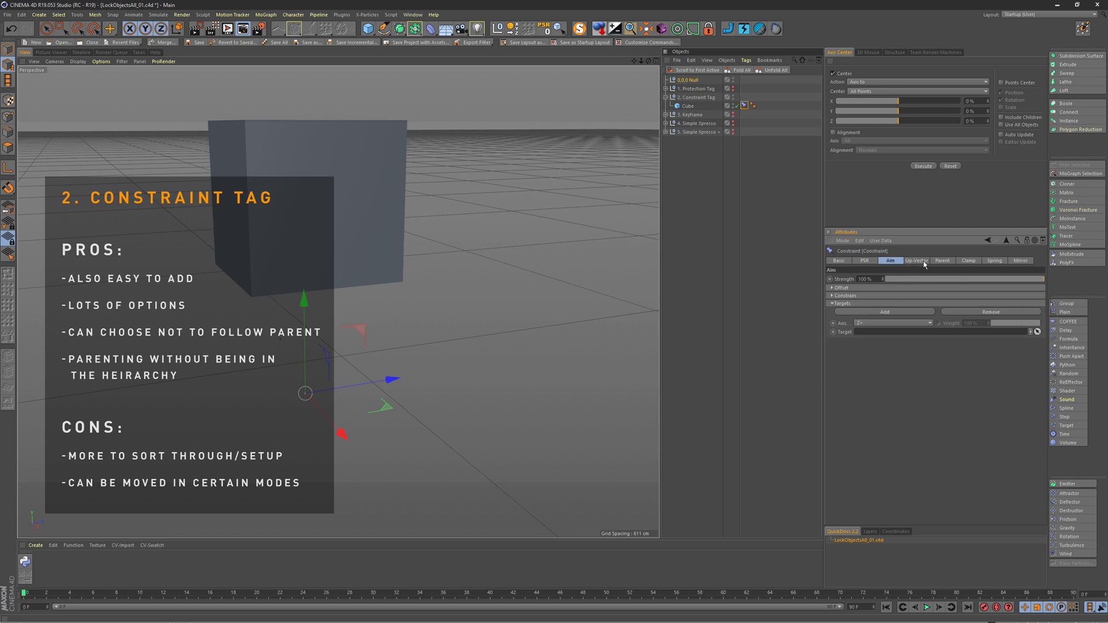
{"action": "left_click", "coordinate": [946, 262]}
{"action": "left_click", "coordinate": [996, 262]}
{"action": "left_click", "coordinate": [1021, 262]}
{"action": "left_click", "coordinate": [863, 261]}
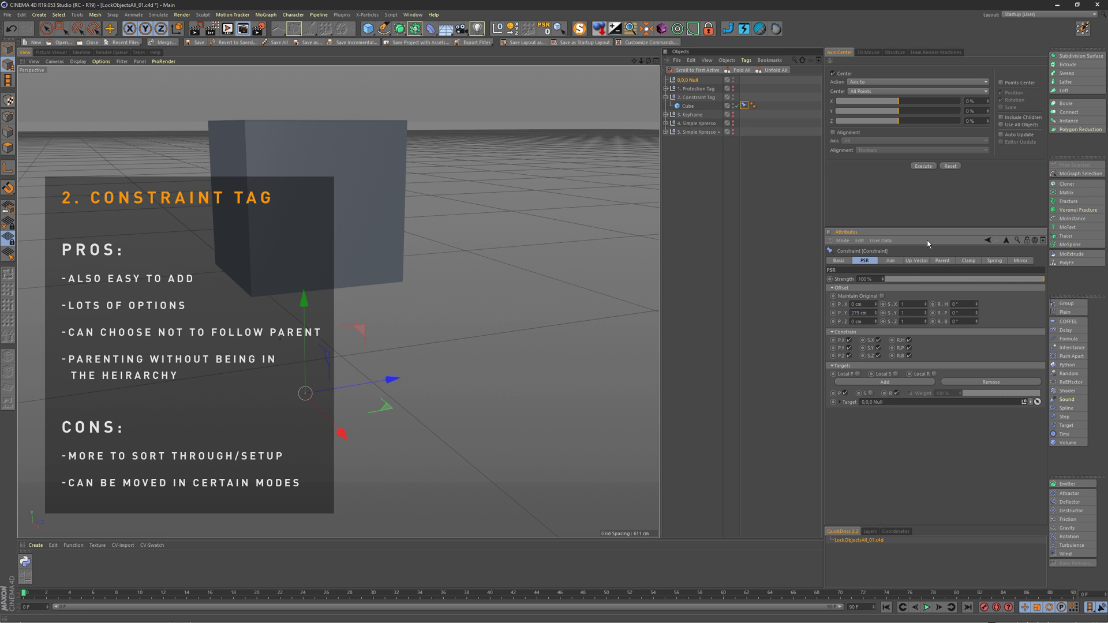
{"action": "left_click", "coordinate": [916, 261]}
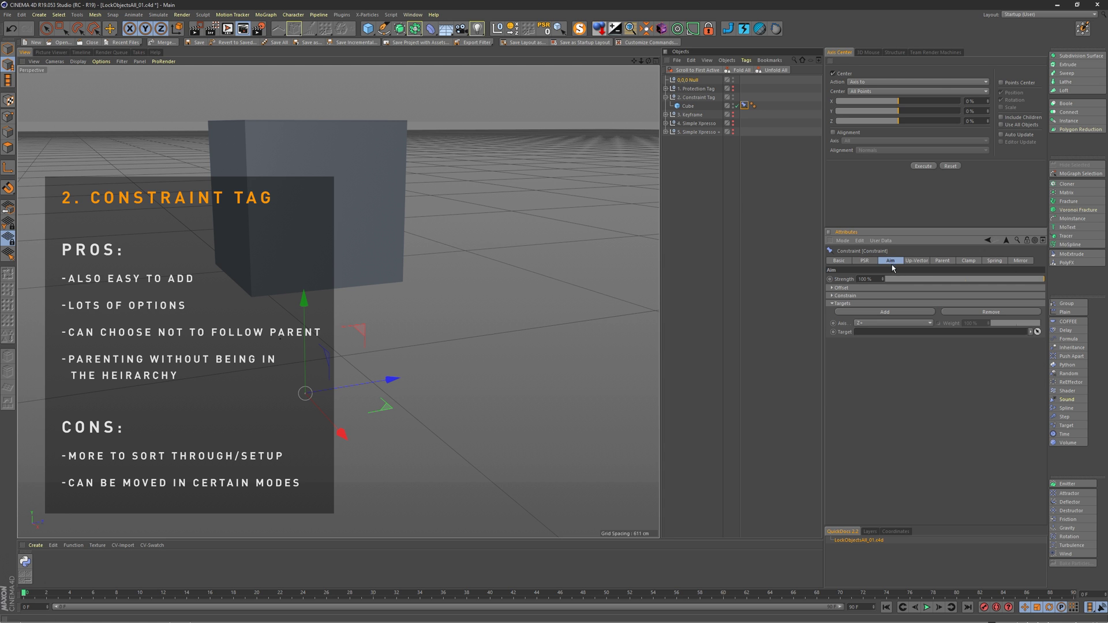
{"action": "left_click", "coordinate": [865, 261]}
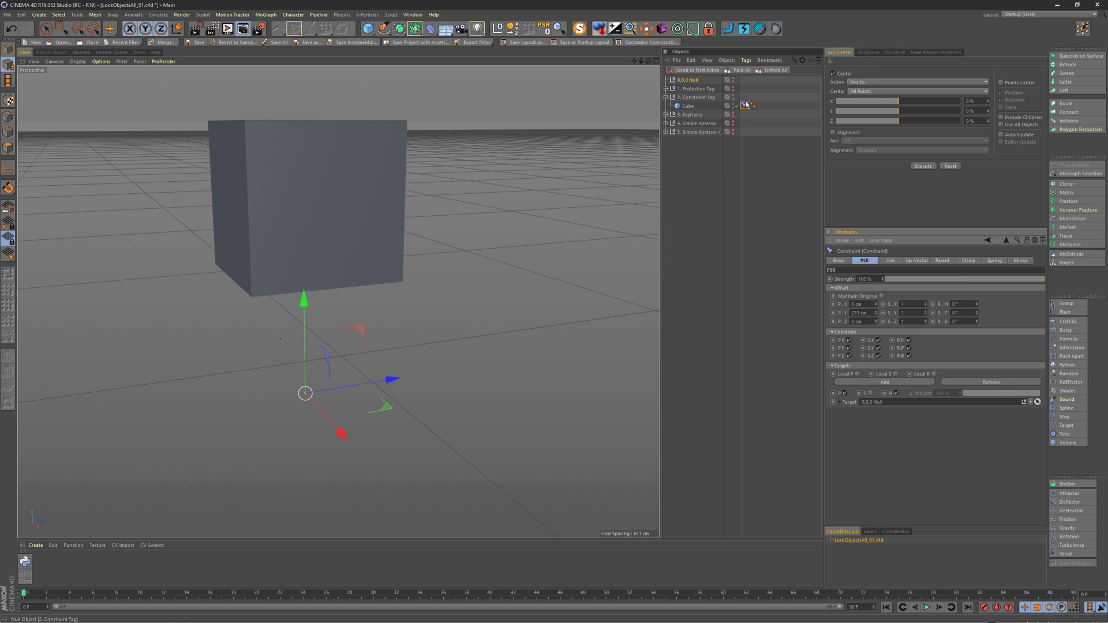
{"action": "left_click", "coordinate": [734, 98], "text": "alt"}
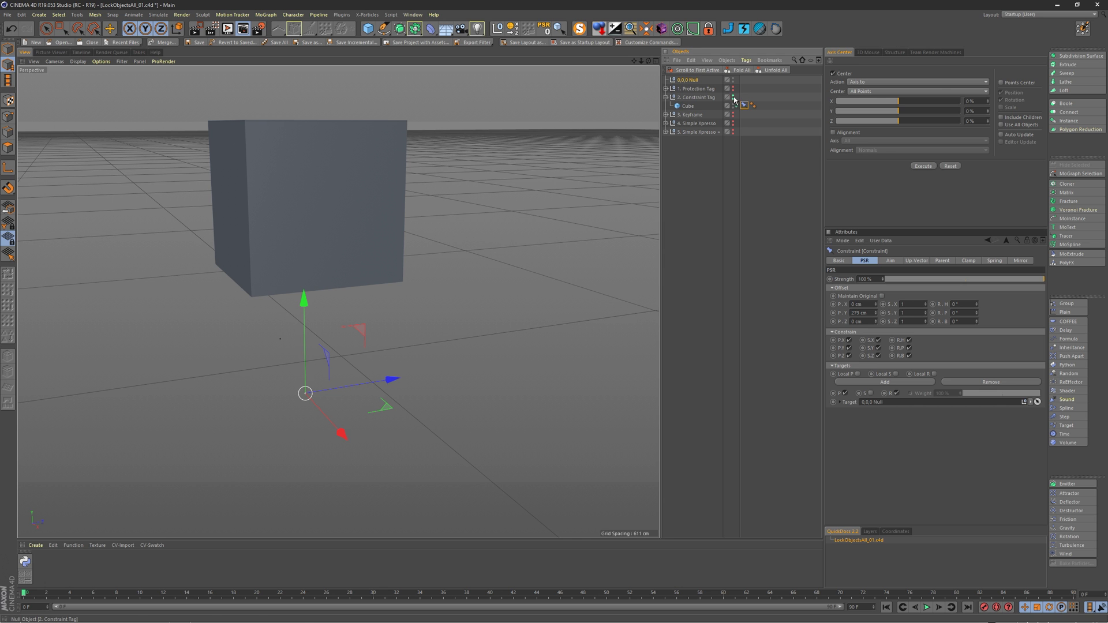
Step: Hide the Constraint Tag example from renders and bring the camera and cube into view
{"action": "left_click", "coordinate": [734, 97], "text": "alt"}
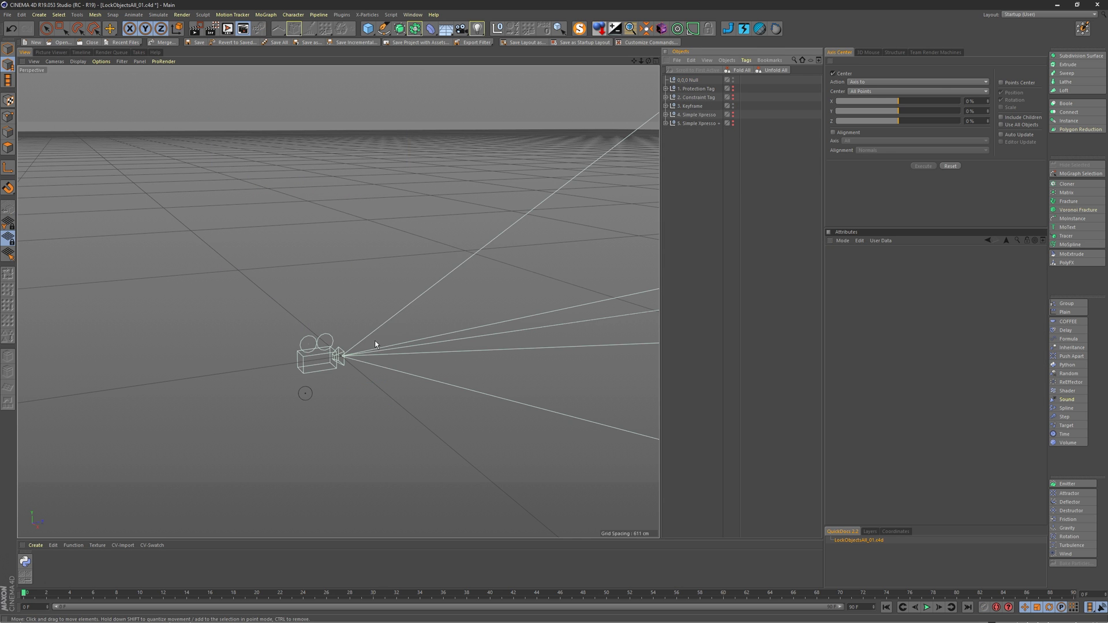
{"action": "middle_click_drag", "start_coordinate": [381, 341], "coordinate": [252, 306], "text": "alt"}
{"action": "left_click_drag", "start_coordinate": [252, 306], "coordinate": [303, 313], "text": "alt"}
{"action": "right_click_drag", "start_coordinate": [304, 314], "coordinate": [338, 278], "text": "alt"}
{"action": "middle_click_drag", "start_coordinate": [338, 278], "coordinate": [321, 293], "text": "alt"}
{"action": "left_click_drag", "start_coordinate": [257, 295], "coordinate": [295, 315], "text": "alt"}
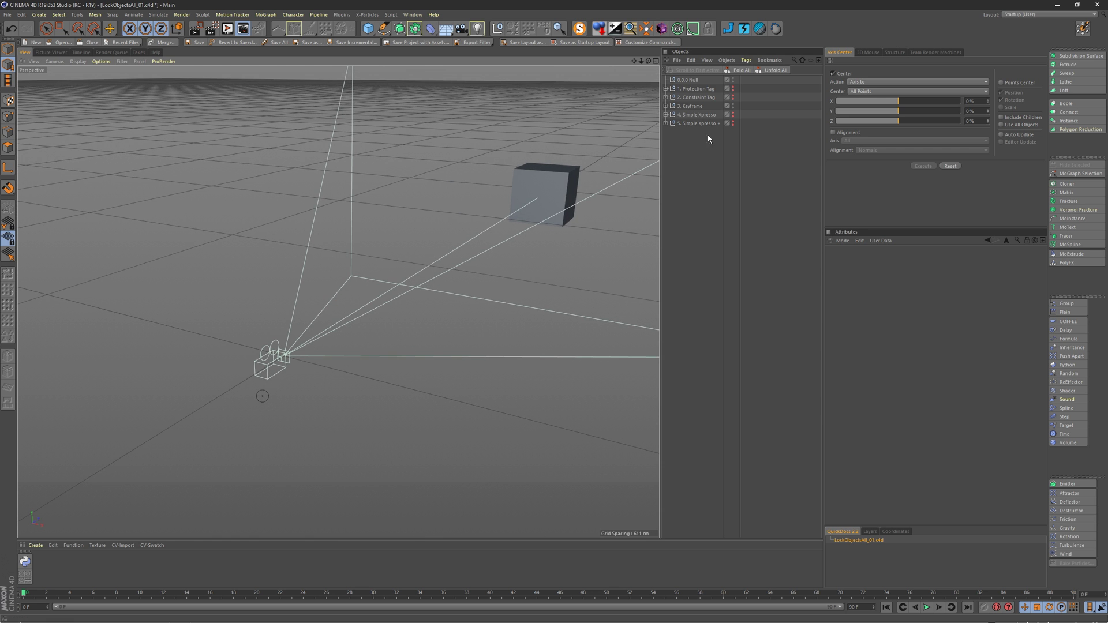
Step: Expand 3. Keyframe and look through its Camera
{"action": "left_click", "coordinate": [666, 106]}
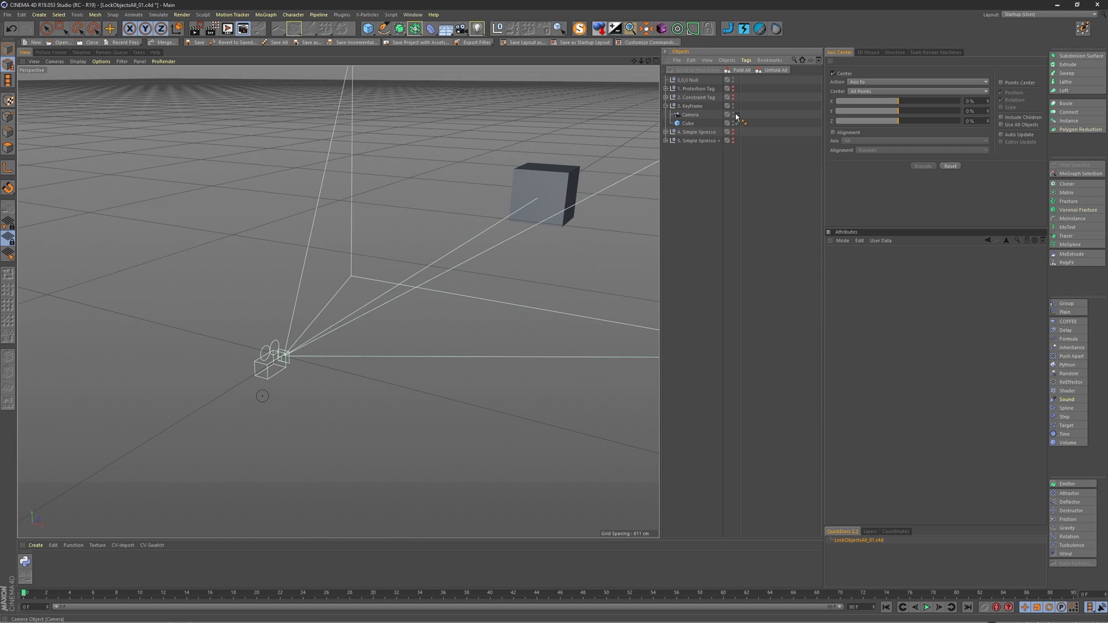
{"action": "left_click", "coordinate": [737, 114]}
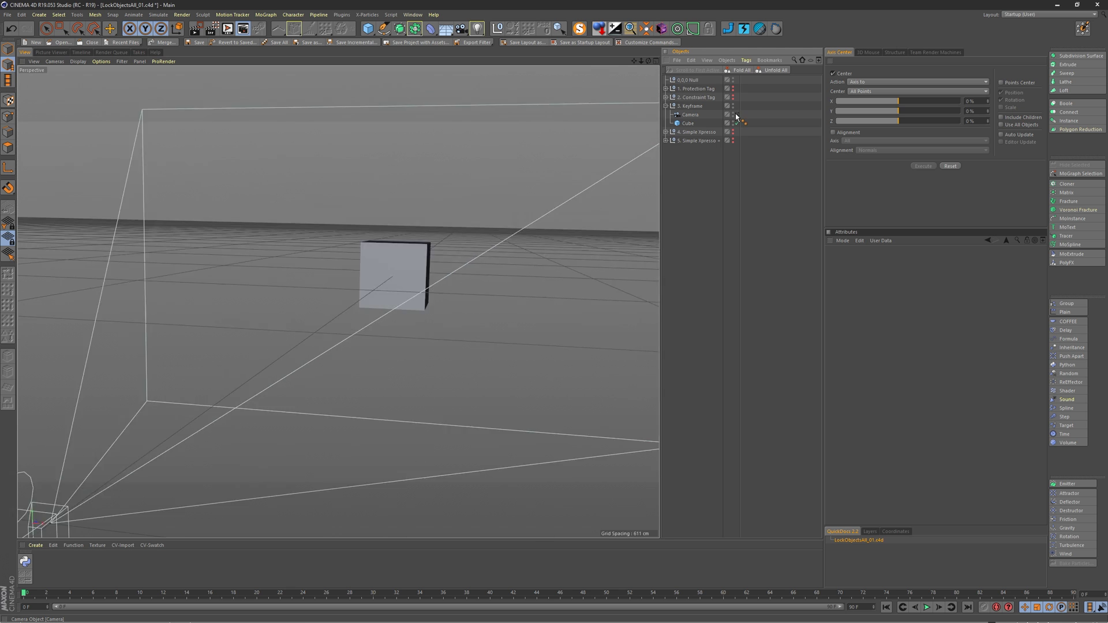
{"action": "left_click_drag", "start_coordinate": [349, 286], "coordinate": [289, 307], "text": "alt"}
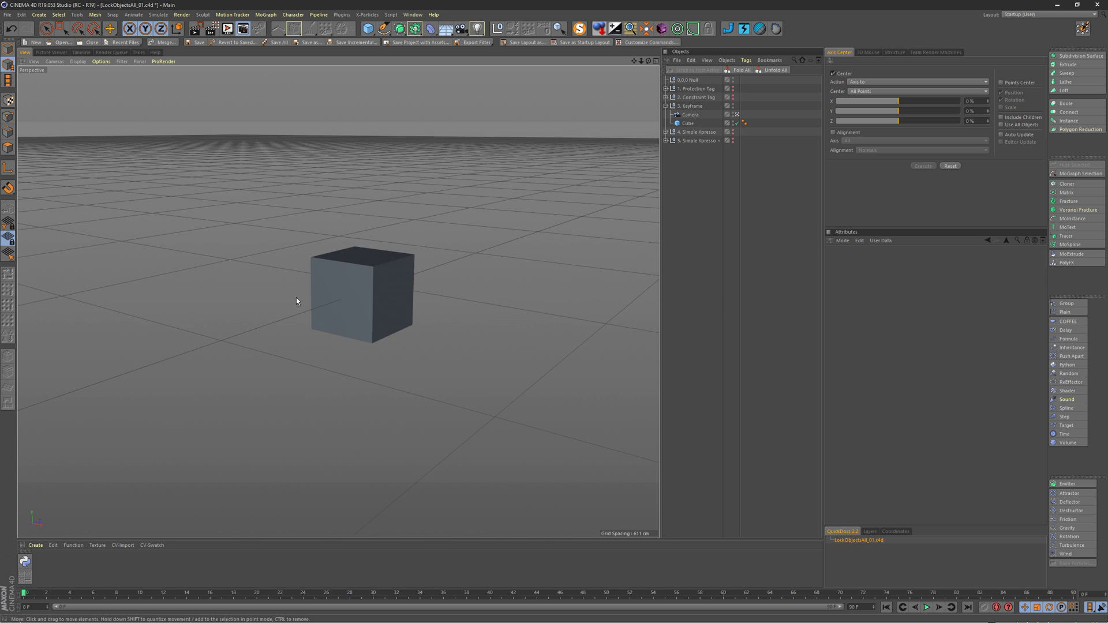
{"action": "middle_click_drag", "start_coordinate": [391, 287], "coordinate": [310, 289], "text": "alt"}
Step: Add a Figure object beside the cube and frame it in the view
{"action": "left_click_drag", "start_coordinate": [391, 30], "coordinate": [495, 88]}
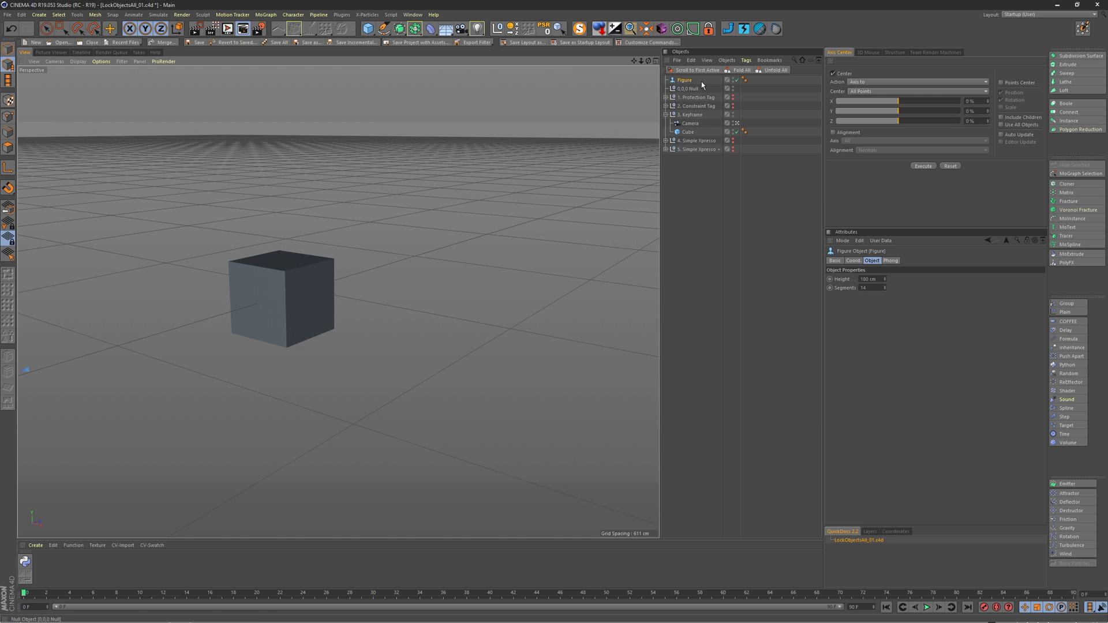
{"action": "right_click_drag", "start_coordinate": [387, 224], "coordinate": [358, 243], "text": "alt"}
{"action": "middle_click_drag", "start_coordinate": [312, 261], "coordinate": [339, 233], "text": "alt"}
{"action": "mouse_move", "coordinate": [339, 232]}
{"action": "left_mouse_down", "text": "alt"}
{"action": "mouse_move", "coordinate": [384, 236]}
{"action": "mouse_move", "coordinate": [322, 234]}
{"action": "left_mouse_up", "text": "alt"}
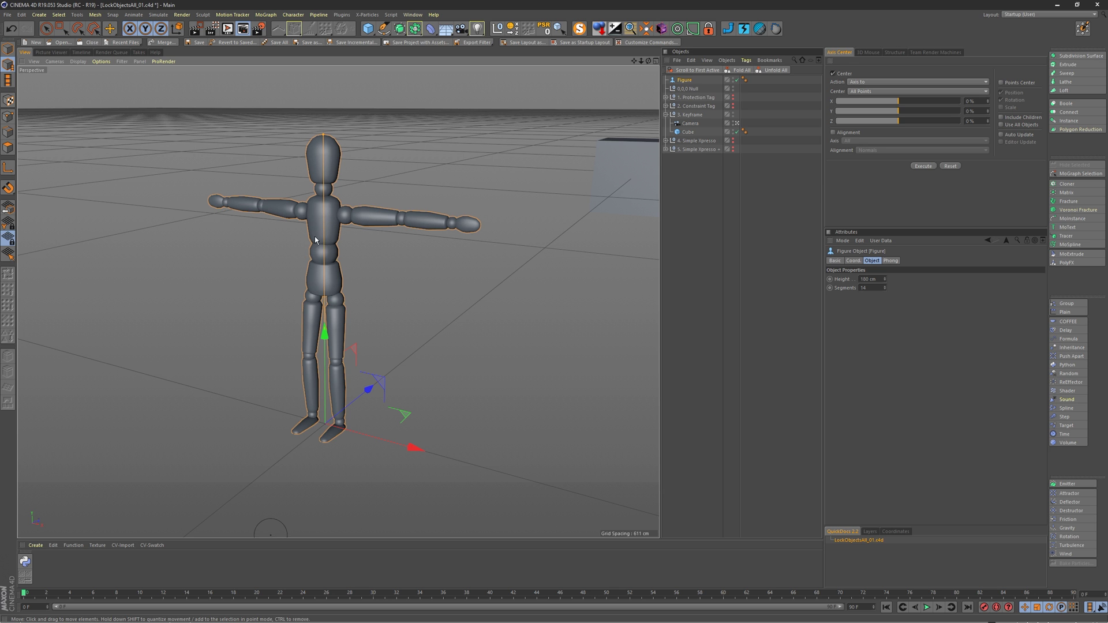
{"action": "left_click_drag", "start_coordinate": [243, 212], "coordinate": [283, 203], "text": "alt"}
{"action": "right_click_drag", "start_coordinate": [254, 194], "coordinate": [361, 181], "text": "alt"}
{"action": "left_click_drag", "start_coordinate": [327, 195], "coordinate": [355, 196], "text": "alt"}
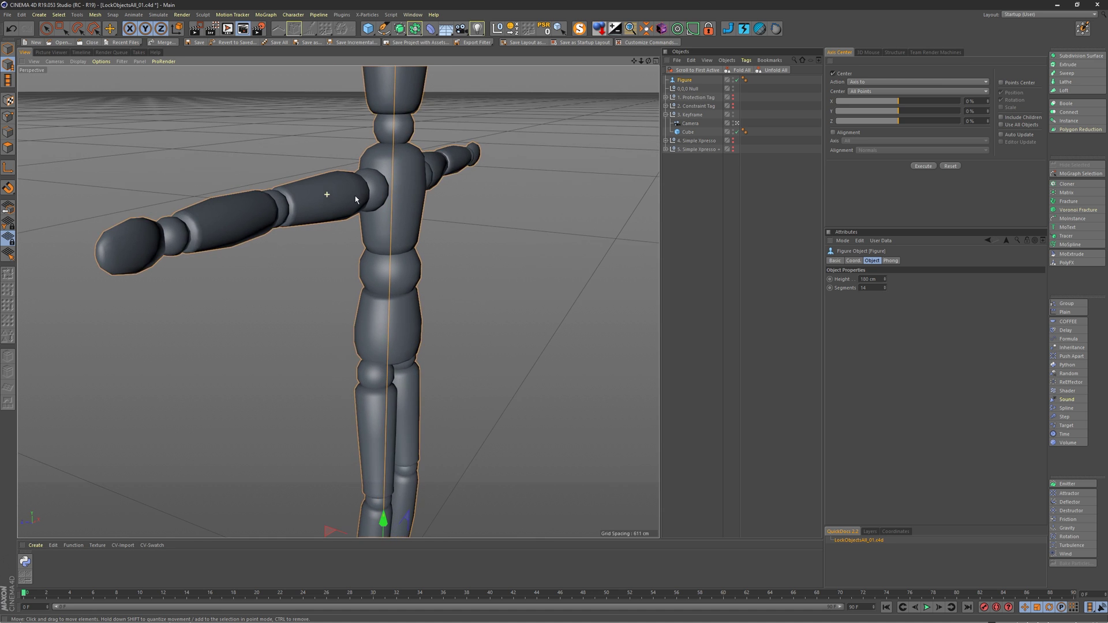
{"action": "right_click_drag", "start_coordinate": [356, 200], "coordinate": [314, 247], "text": "alt"}
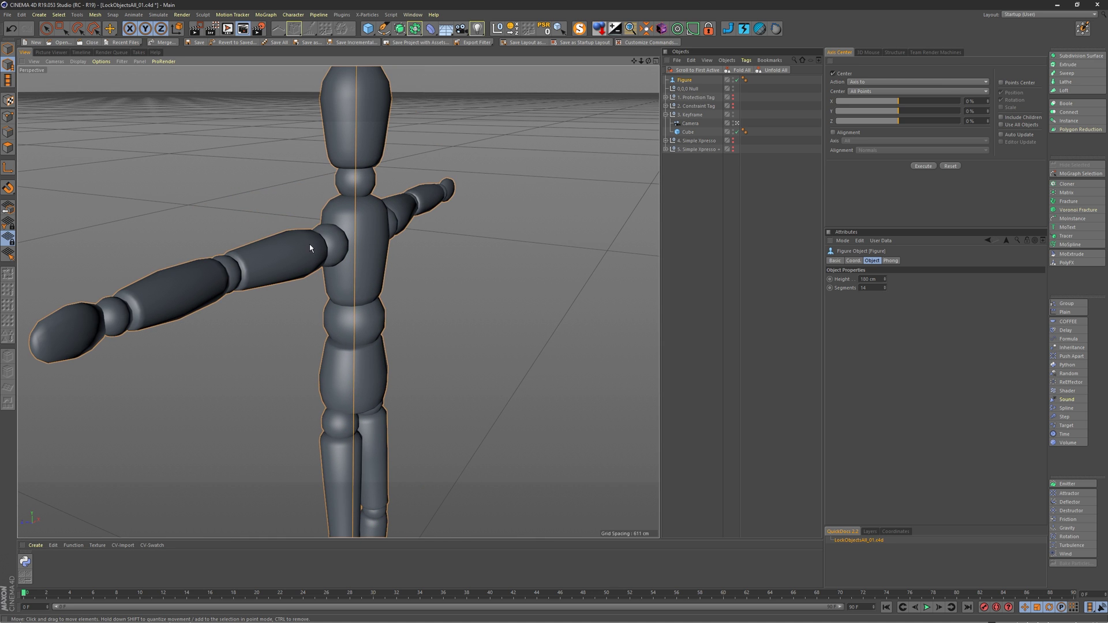
Step: Orbit the camera around the figure and cube, then jump to frame 1 to restore the keyframed camera
{"action": "middle_click", "coordinate": [407, 221]}
{"action": "middle_click", "coordinate": [277, 219]}
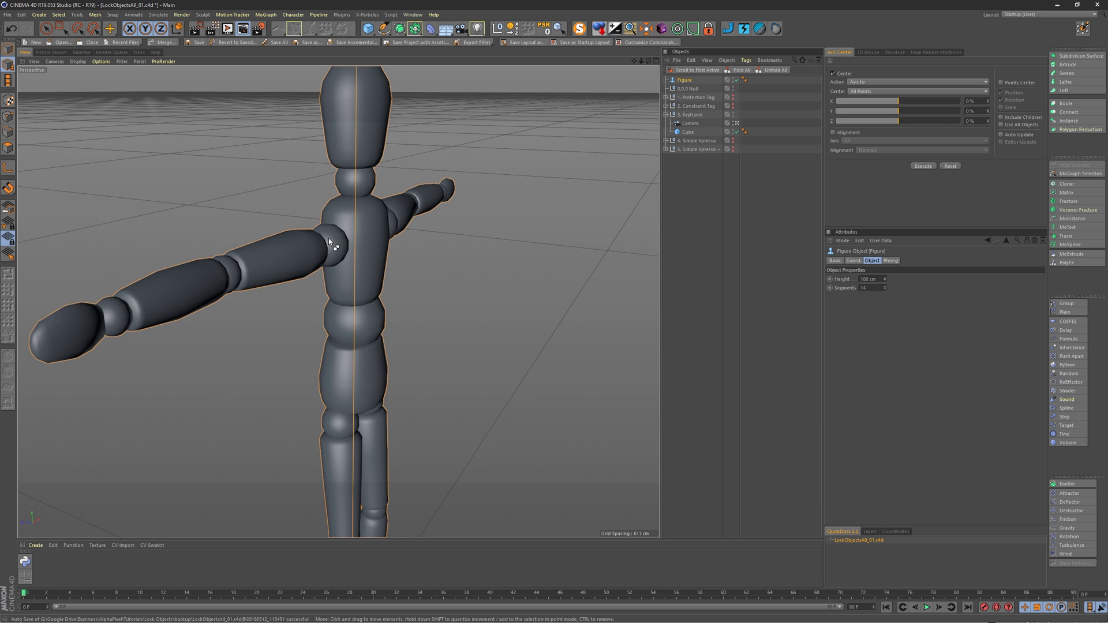
{"action": "left_click_drag", "start_coordinate": [328, 238], "coordinate": [332, 237], "text": "alt"}
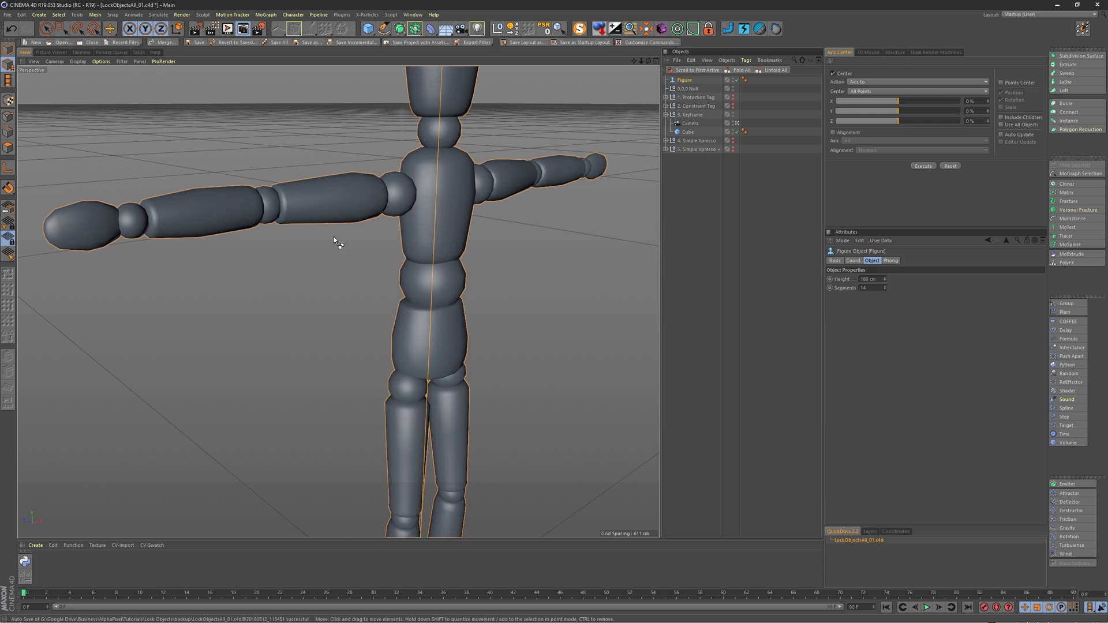
{"action": "scroll", "coordinate": [335, 236], "scroll_direction": "down", "scroll_amount": 5}
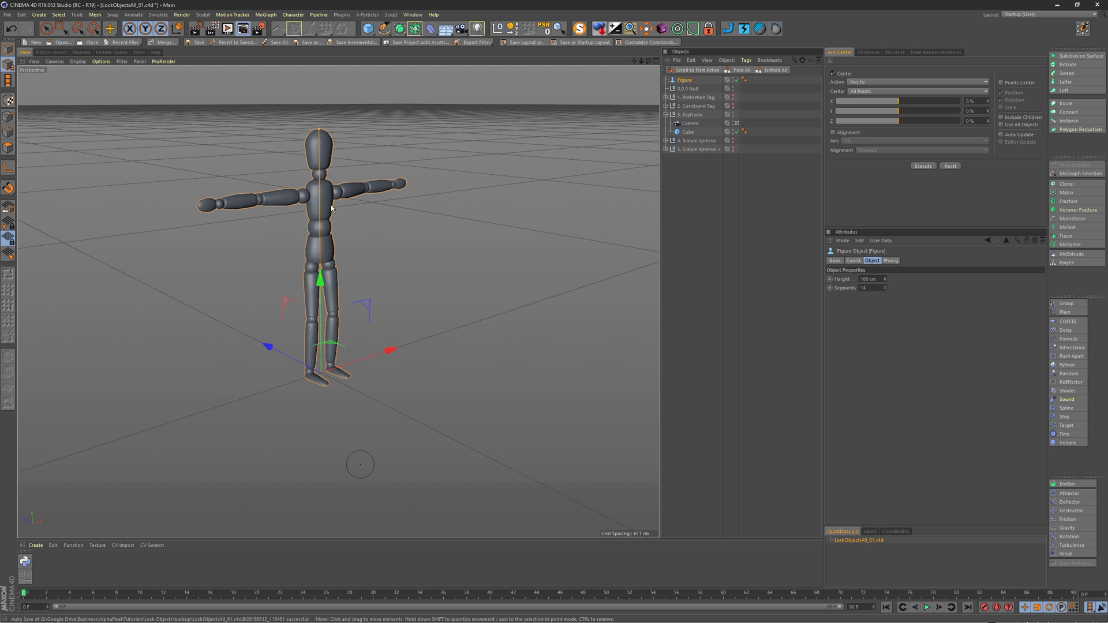
{"action": "left_click_drag", "start_coordinate": [339, 196], "coordinate": [306, 229], "text": "alt"}
{"action": "scroll", "coordinate": [337, 202], "scroll_direction": "up", "scroll_amount": 4}
{"action": "middle_click_drag", "start_coordinate": [306, 228], "coordinate": [326, 202], "text": "alt"}
{"action": "scroll", "coordinate": [311, 203], "scroll_direction": "down", "scroll_amount": 2}
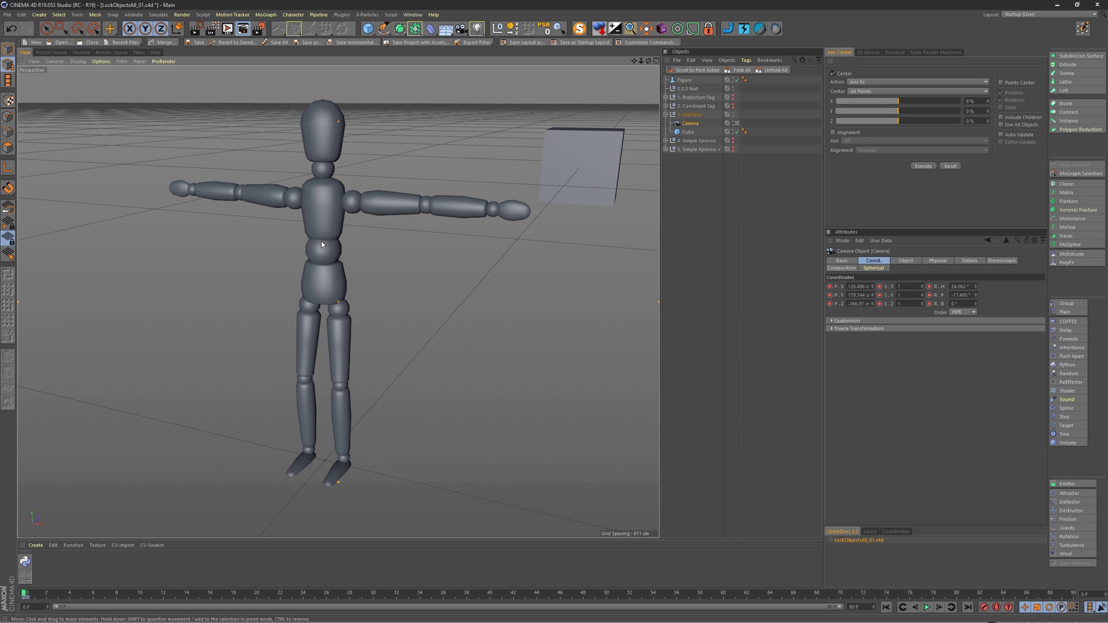
{"action": "left_click_drag", "start_coordinate": [331, 232], "coordinate": [369, 287], "text": "alt"}
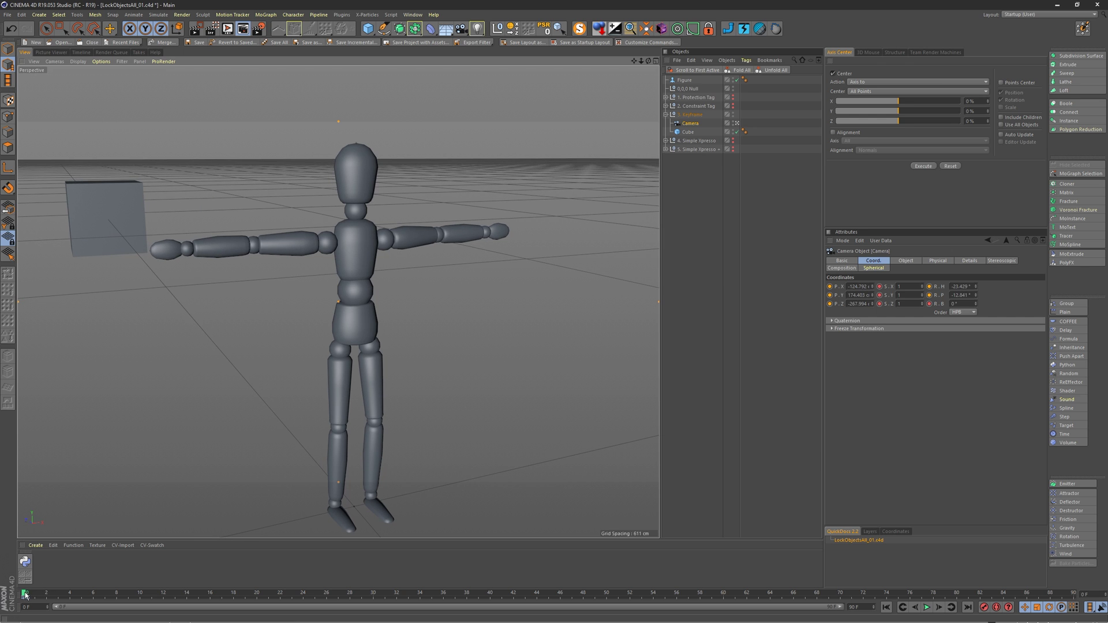
{"action": "mouse_move", "coordinate": [25, 595]}
{"action": "left_mouse_down"}
{"action": "mouse_move", "coordinate": [34, 595]}
{"action": "mouse_move", "coordinate": [25, 595]}
{"action": "left_mouse_up"}
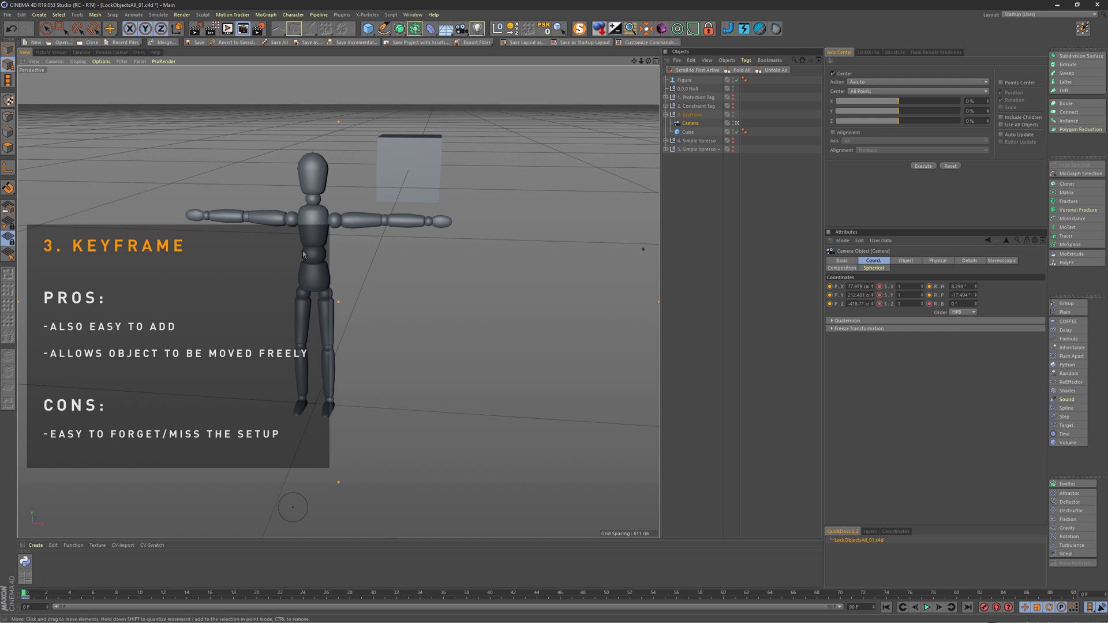
Step: Move the camera off its keyframe, then jump to frame 1 so it snaps back
{"action": "left_click_drag", "start_coordinate": [314, 237], "coordinate": [322, 283], "text": "alt"}
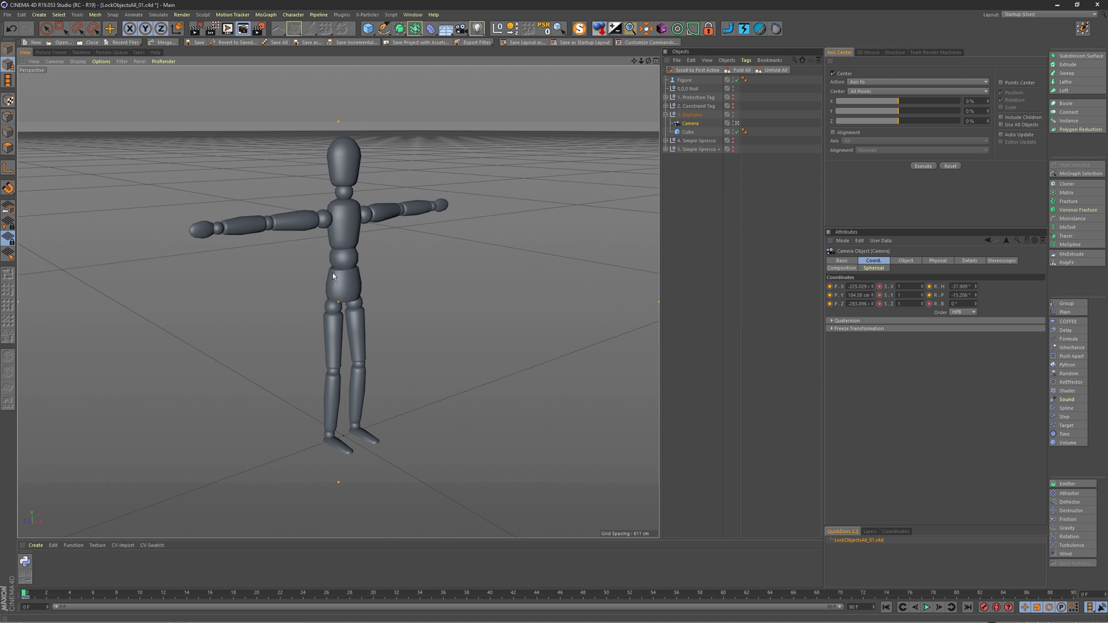
{"action": "left_click", "coordinate": [37, 594]}
{"action": "left_click", "coordinate": [26, 593]}
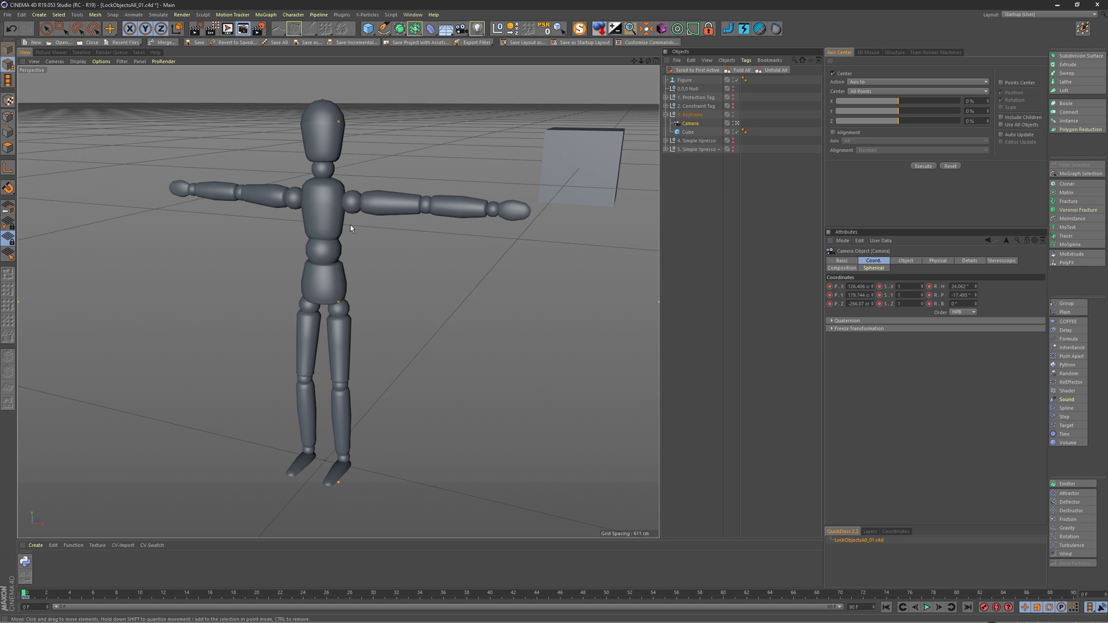
{"action": "scroll", "coordinate": [308, 214], "scroll_direction": "down", "scroll_amount": 2}
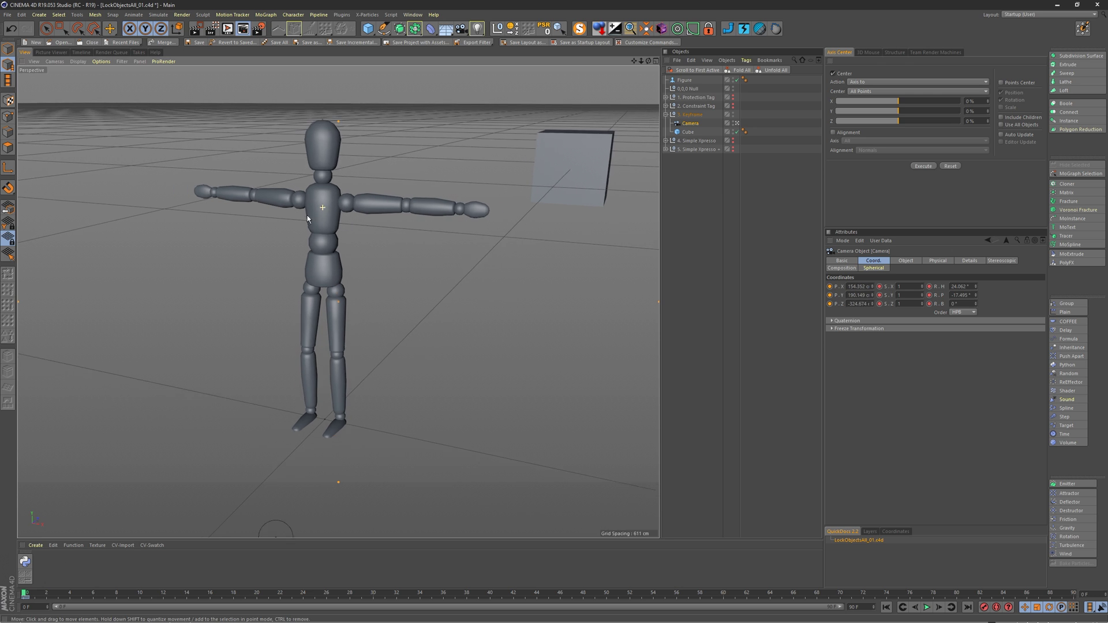
{"action": "scroll", "coordinate": [309, 216], "scroll_direction": "down", "scroll_amount": 2}
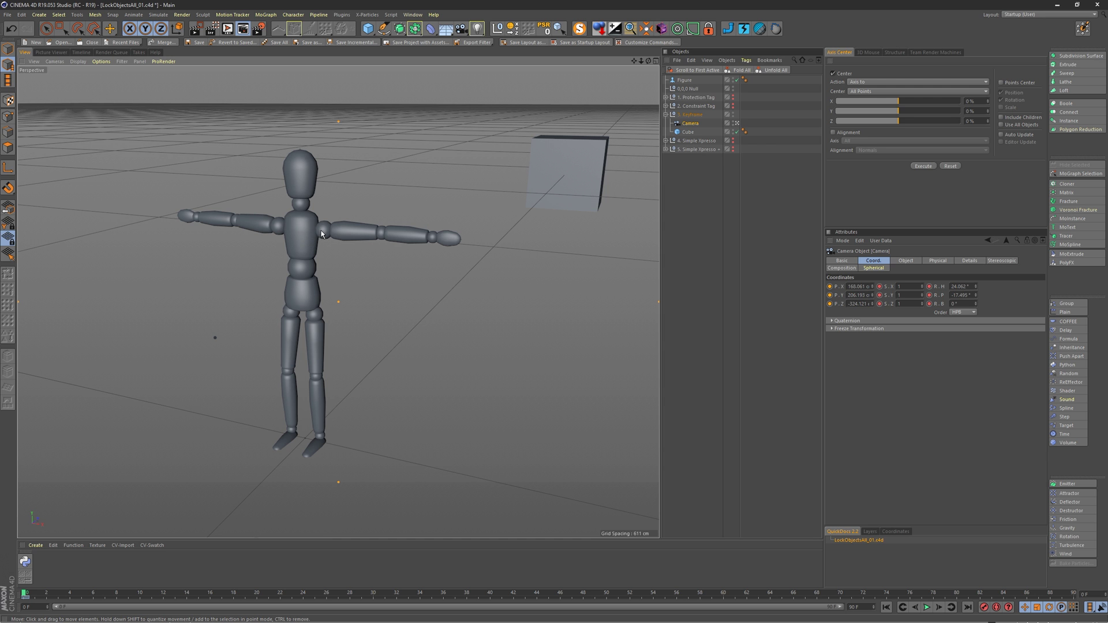
{"action": "left_click_drag", "start_coordinate": [306, 232], "coordinate": [339, 240], "text": "alt"}
{"action": "scroll", "coordinate": [299, 232], "scroll_direction": "up", "scroll_amount": 3}
{"action": "middle_click_drag", "start_coordinate": [295, 236], "coordinate": [343, 235], "text": "alt"}
{"action": "right_click_drag", "start_coordinate": [343, 235], "coordinate": [304, 235], "text": "alt"}
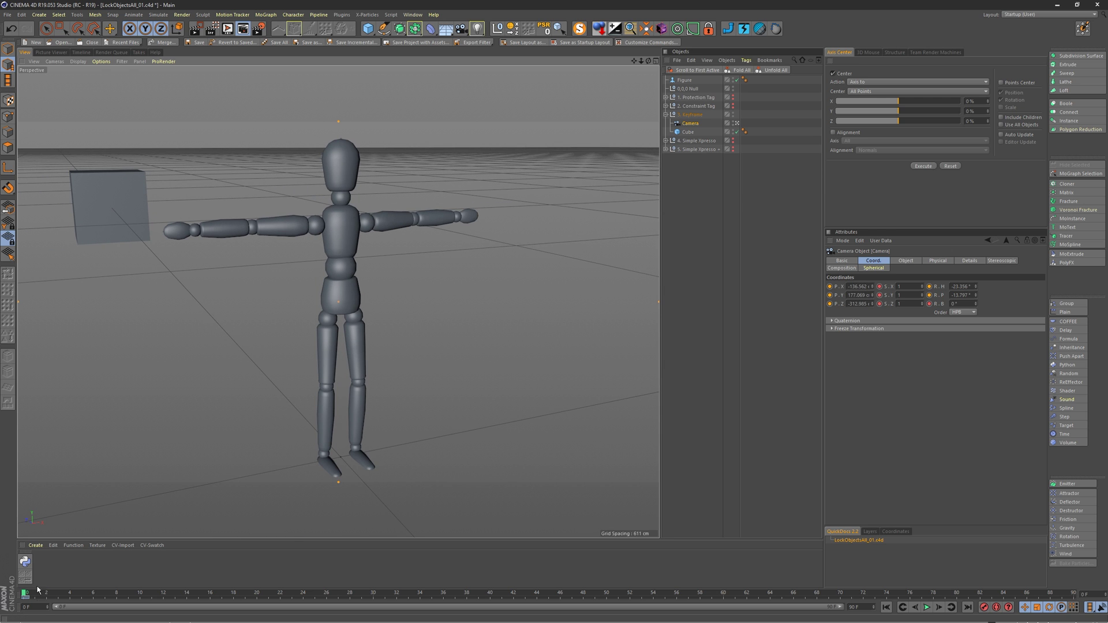
{"action": "mouse_move", "coordinate": [27, 592]}
{"action": "left_mouse_down"}
{"action": "mouse_move", "coordinate": [44, 592]}
{"action": "mouse_move", "coordinate": [24, 595]}
{"action": "left_mouse_up"}
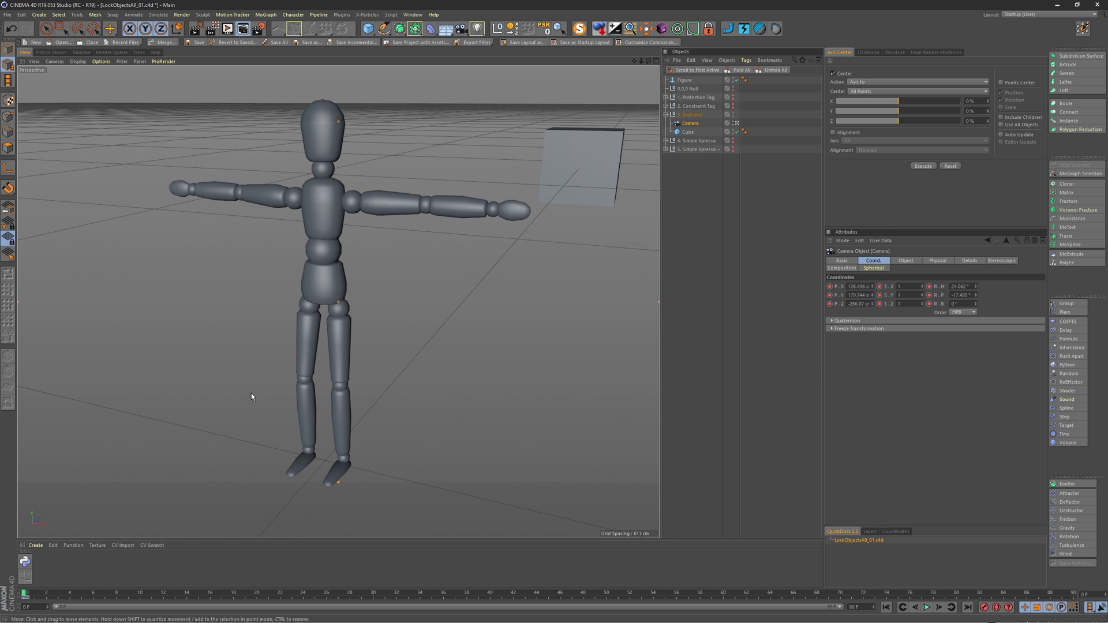
Step: Fold 3. Keyframe and set its dots to hidden, then expand and select 4. Simple Xpresso
{"action": "left_click", "coordinate": [666, 115]}
{"action": "left_click", "coordinate": [733, 114], "text": "alt"}
{"action": "left_click", "coordinate": [733, 115], "text": "alt"}
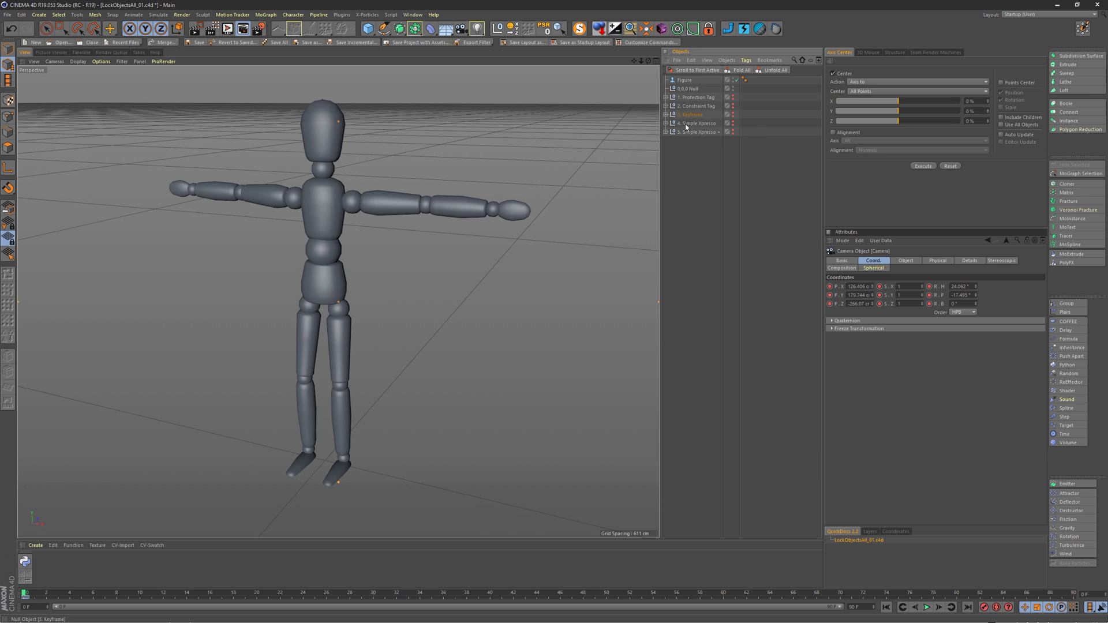
{"action": "left_click", "coordinate": [666, 124]}
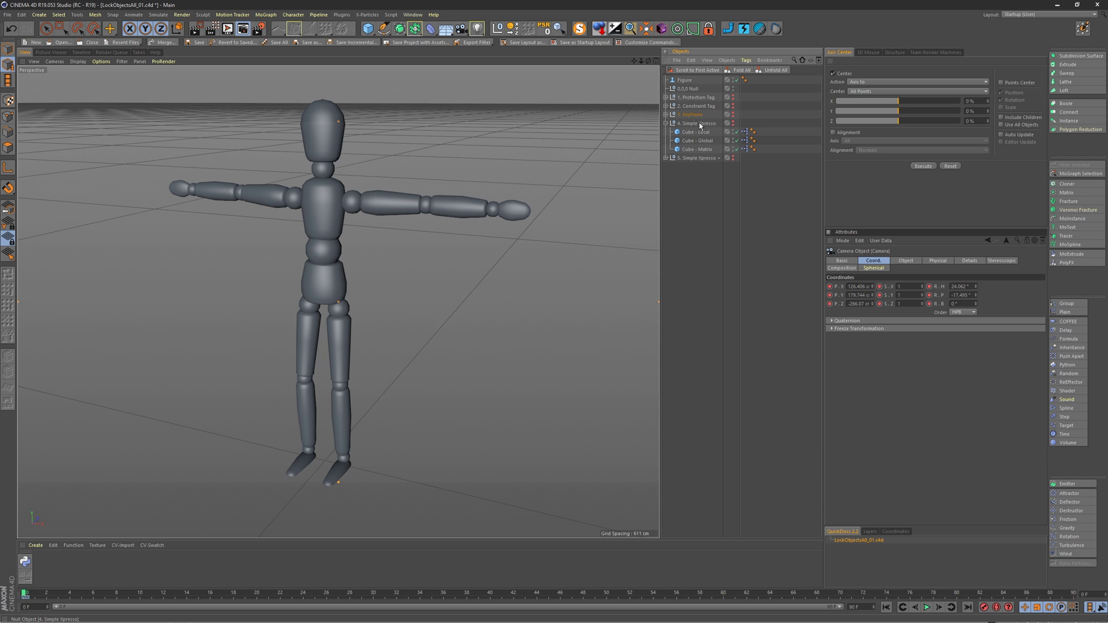
{"action": "left_click", "coordinate": [716, 126]}
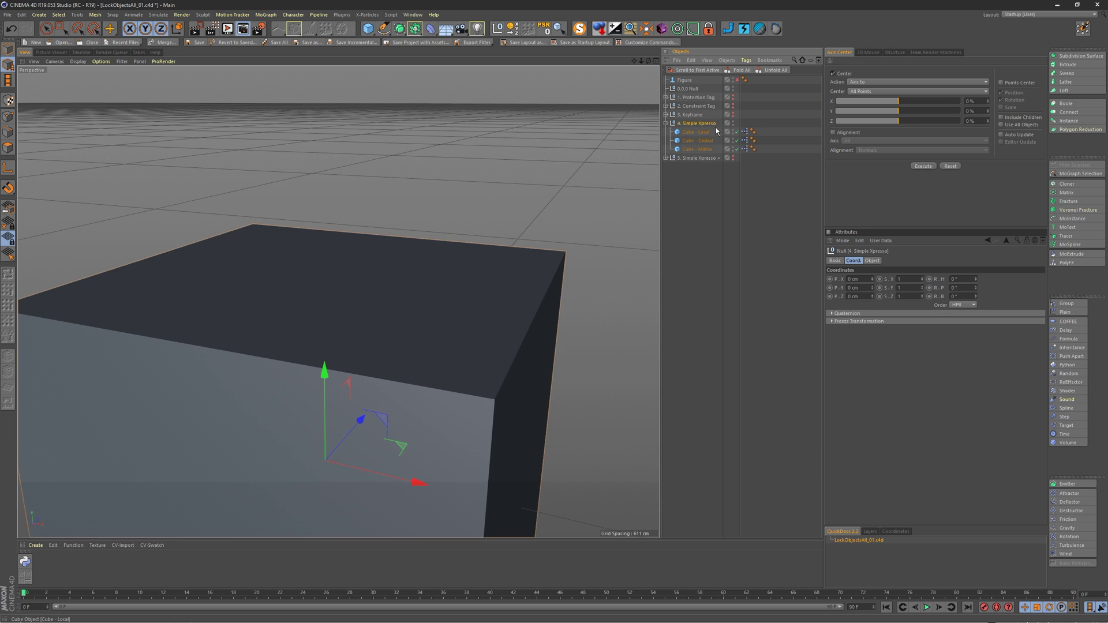
{"action": "scroll", "coordinate": [348, 299], "scroll_direction": "down", "scroll_amount": 5}
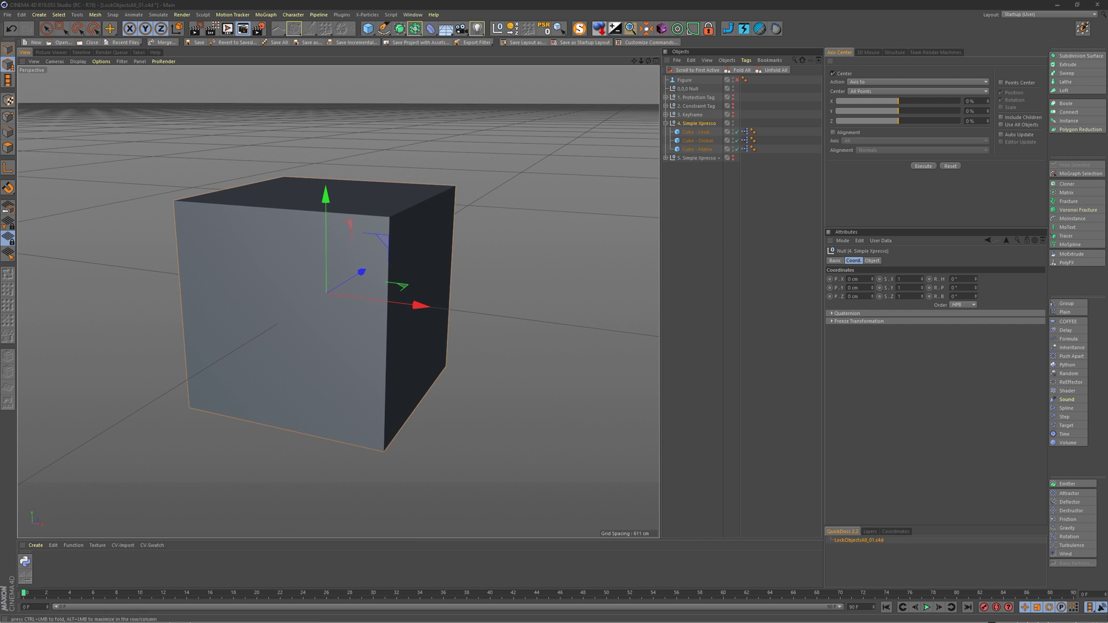
Step: Open the XPresso editor on the Cube - Local graph and bring its nodes into view
{"action": "left_click", "coordinate": [264, 538]}
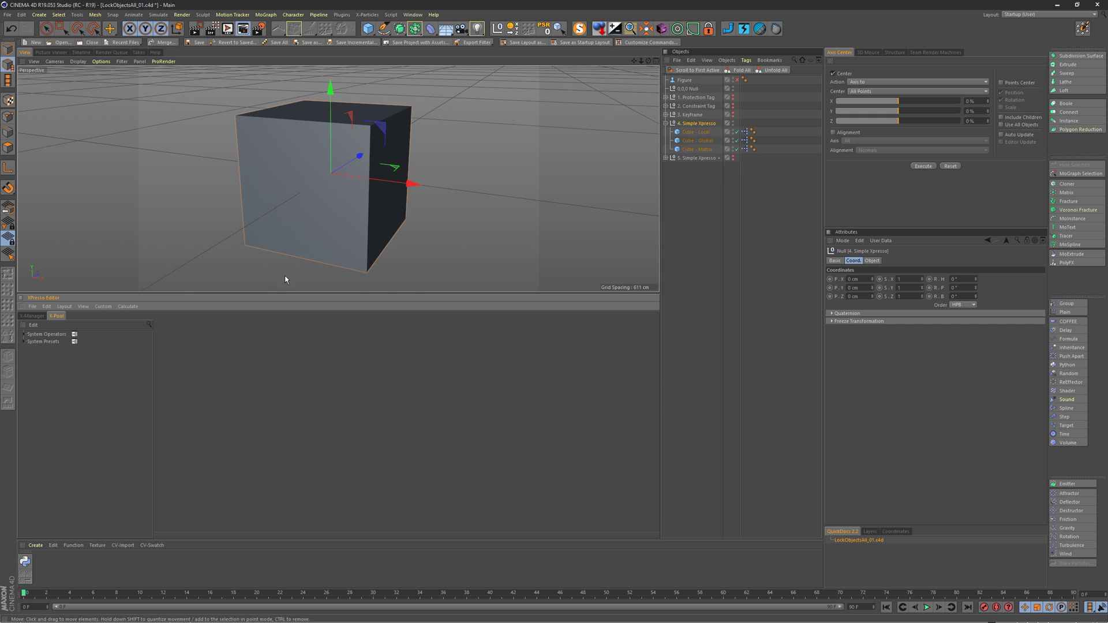
{"action": "left_click_drag", "start_coordinate": [284, 294], "coordinate": [287, 350]}
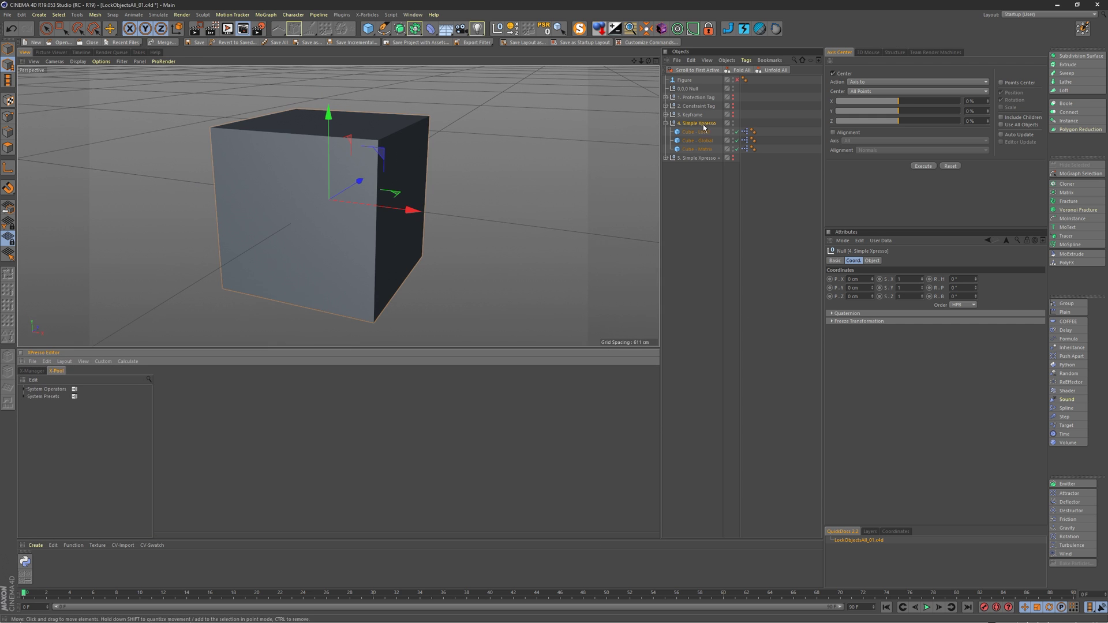
{"action": "left_click", "coordinate": [743, 133]}
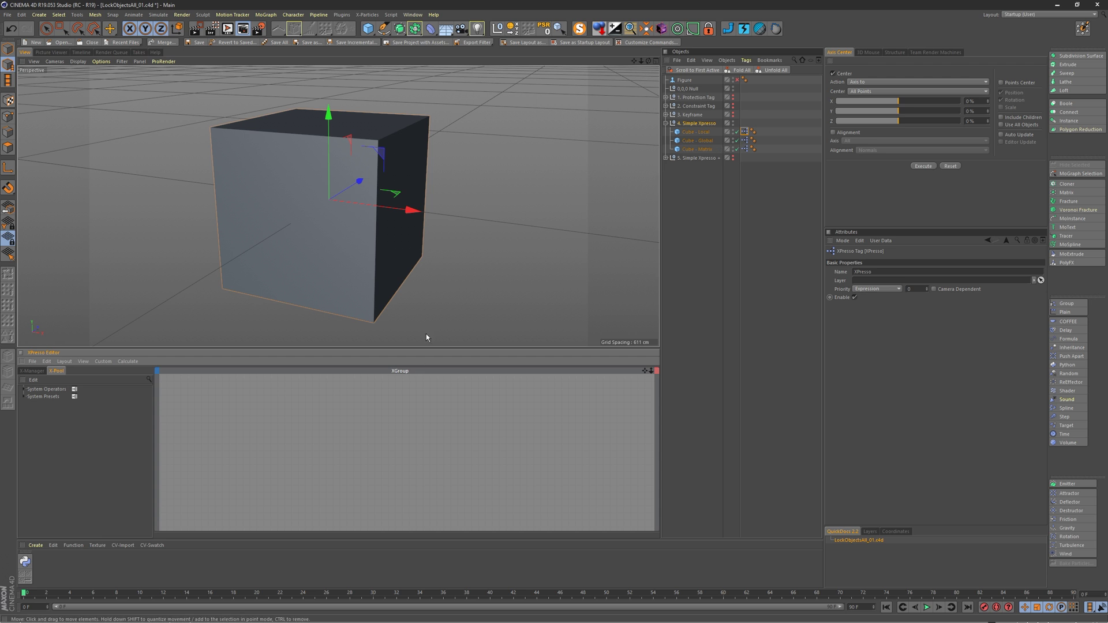
{"action": "right_click_drag", "start_coordinate": [299, 445], "coordinate": [95, 491], "text": "alt"}
{"action": "right_click_drag", "start_coordinate": [314, 411], "coordinate": [370, 393], "text": "alt"}
{"action": "middle_click_drag", "start_coordinate": [369, 393], "coordinate": [347, 459], "text": "alt"}
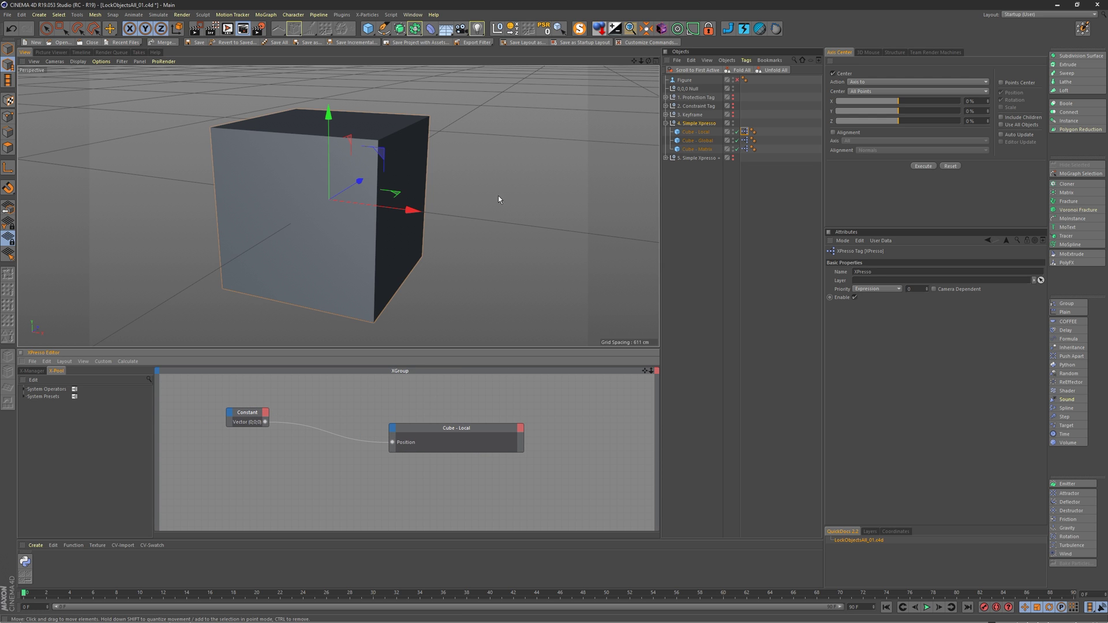
Step: Test-drag the cube, then disable the Cube - Global and Cube - Matrix XPresso tags
{"action": "left_click_drag", "start_coordinate": [469, 193], "coordinate": [477, 154]}
{"action": "left_click", "coordinate": [737, 140]}
{"action": "left_click", "coordinate": [737, 148]}
{"action": "left_click", "coordinate": [708, 187]}
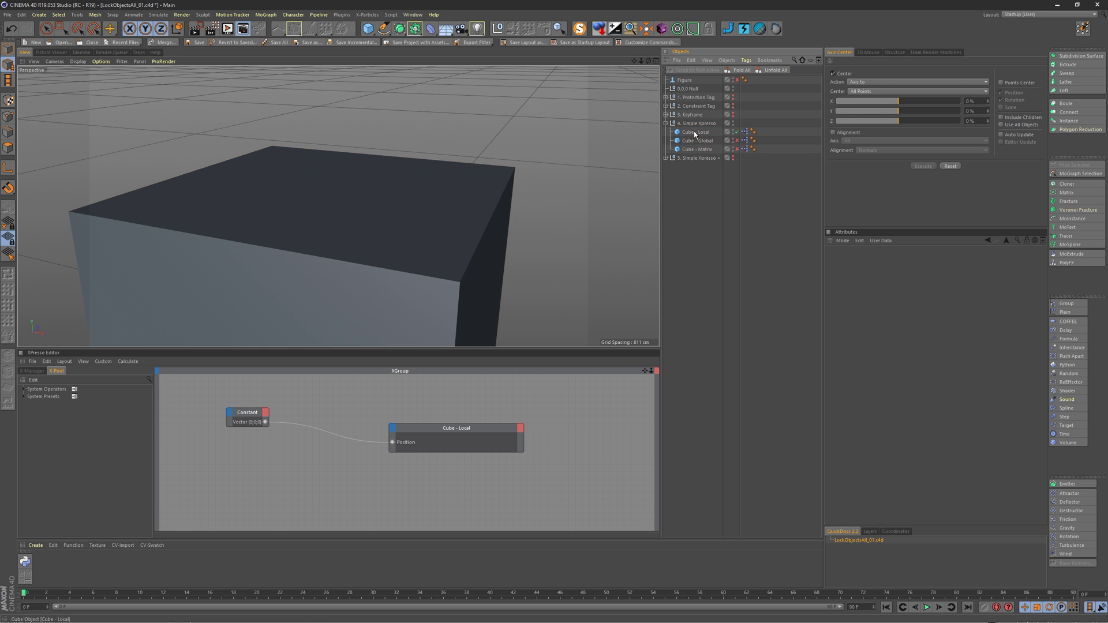
{"action": "middle_click_drag", "start_coordinate": [335, 245], "coordinate": [341, 175], "text": "alt"}
{"action": "mouse_move", "coordinate": [340, 174]}
{"action": "right_mouse_down", "text": "alt"}
{"action": "mouse_move", "coordinate": [286, 202]}
{"action": "mouse_move", "coordinate": [345, 177]}
{"action": "right_mouse_up", "text": "alt"}
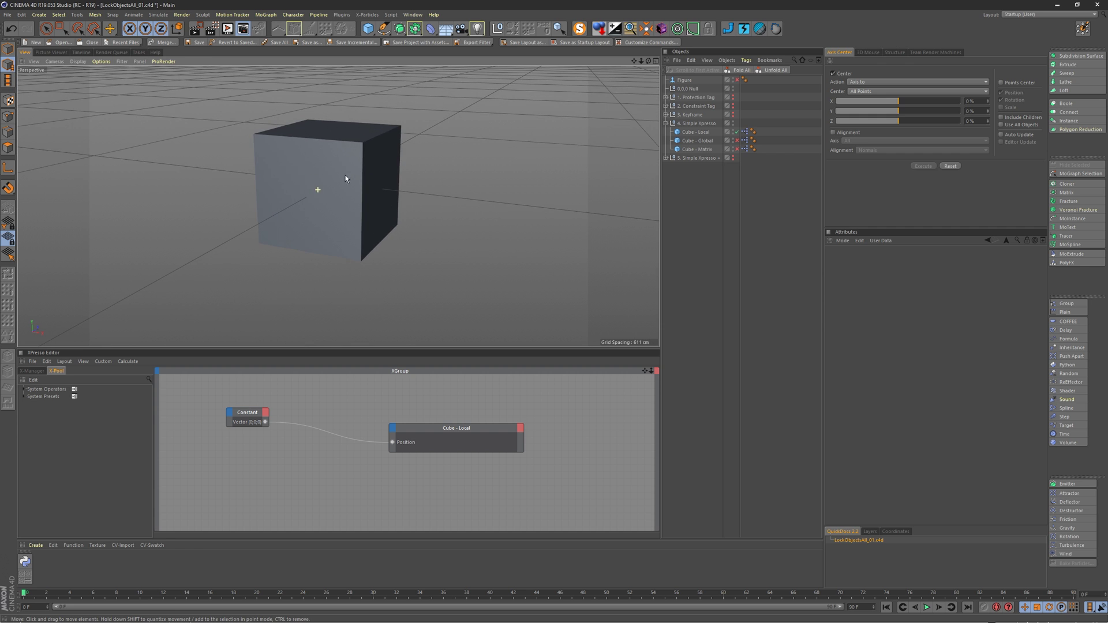
{"action": "left_click", "coordinate": [694, 133]}
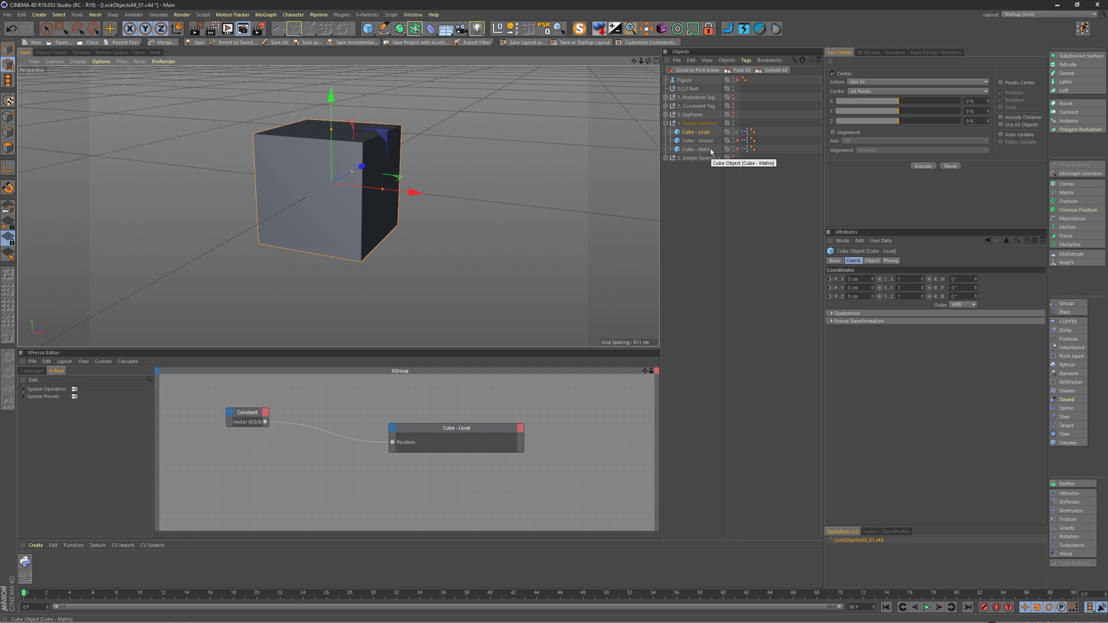
{"action": "left_click", "coordinate": [420, 408]}
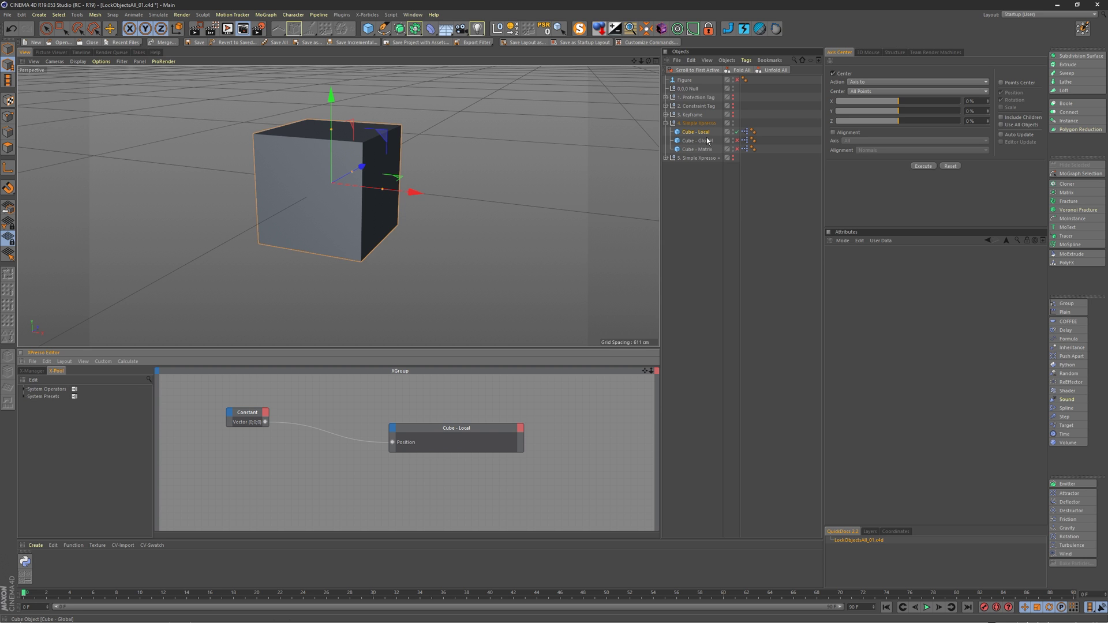
Step: Add a new Constant node to the Cube - Local graph from New Node > XPresso > General
{"action": "middle_click_drag", "start_coordinate": [335, 423], "coordinate": [326, 399], "text": "alt"}
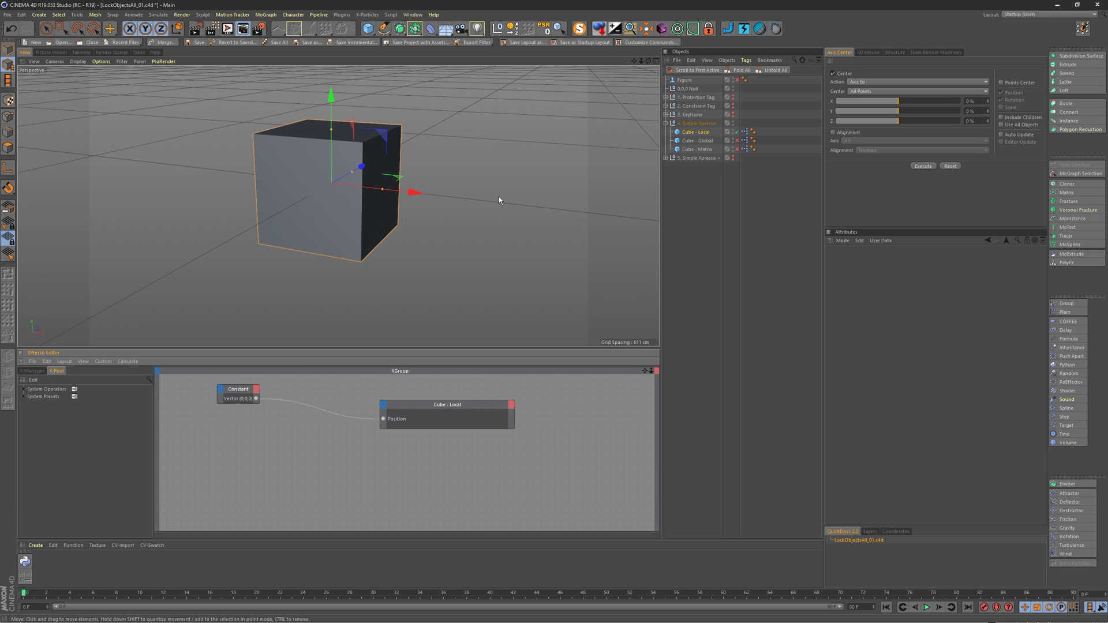
{"action": "right_click", "coordinate": [232, 432]}
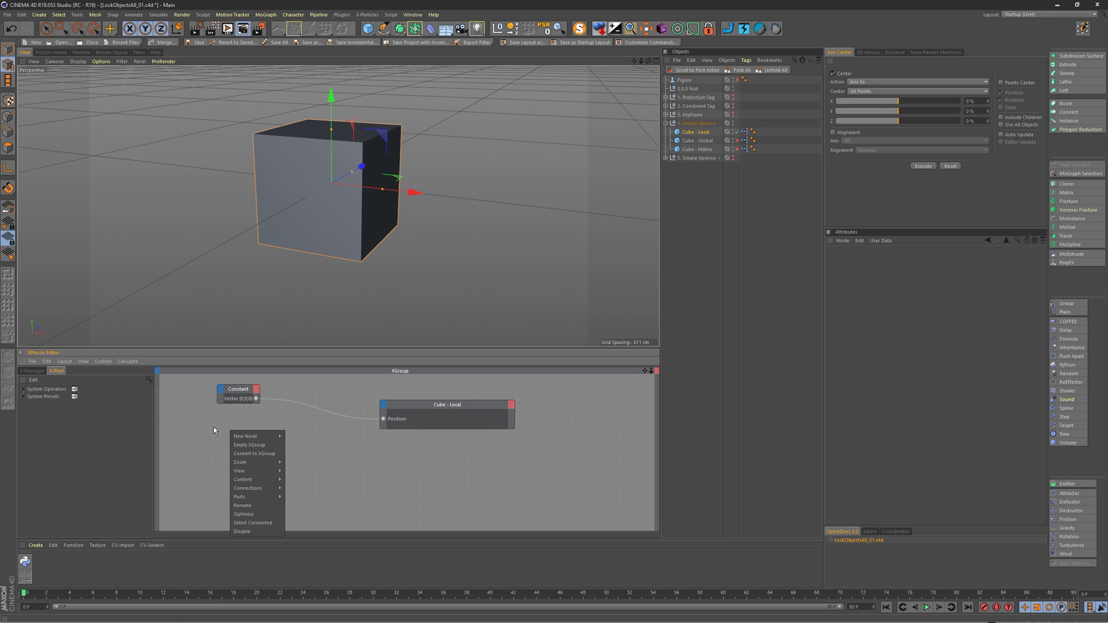
{"action": "mouse_move", "coordinate": [254, 437]}
{"action": "mouse_move", "coordinate": [303, 436]}
{"action": "mouse_move", "coordinate": [351, 438]}
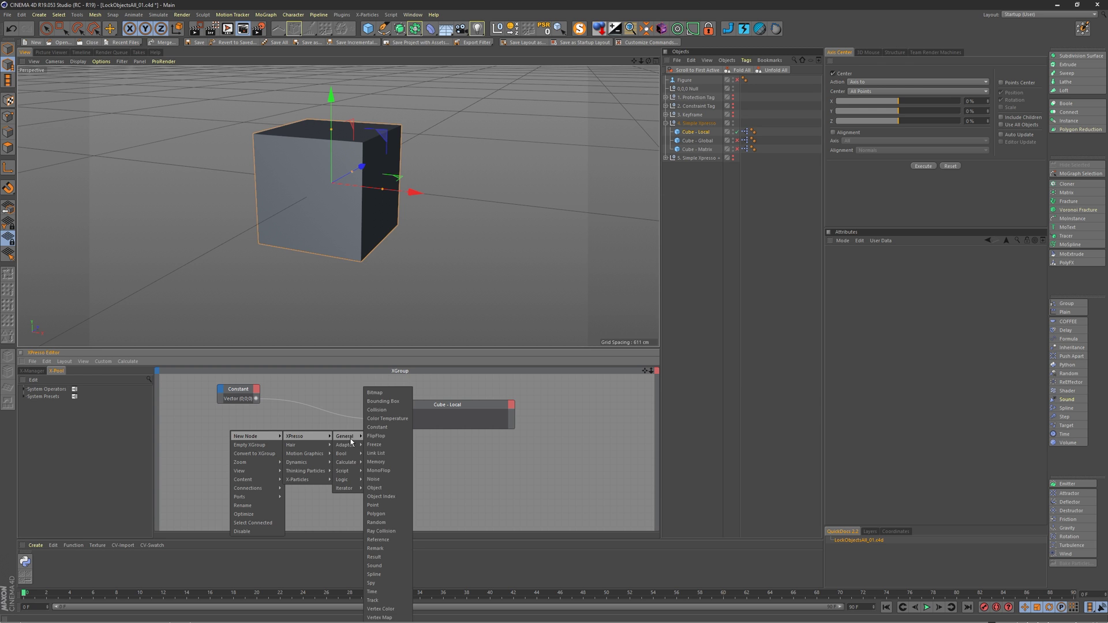
{"action": "left_click", "coordinate": [388, 427]}
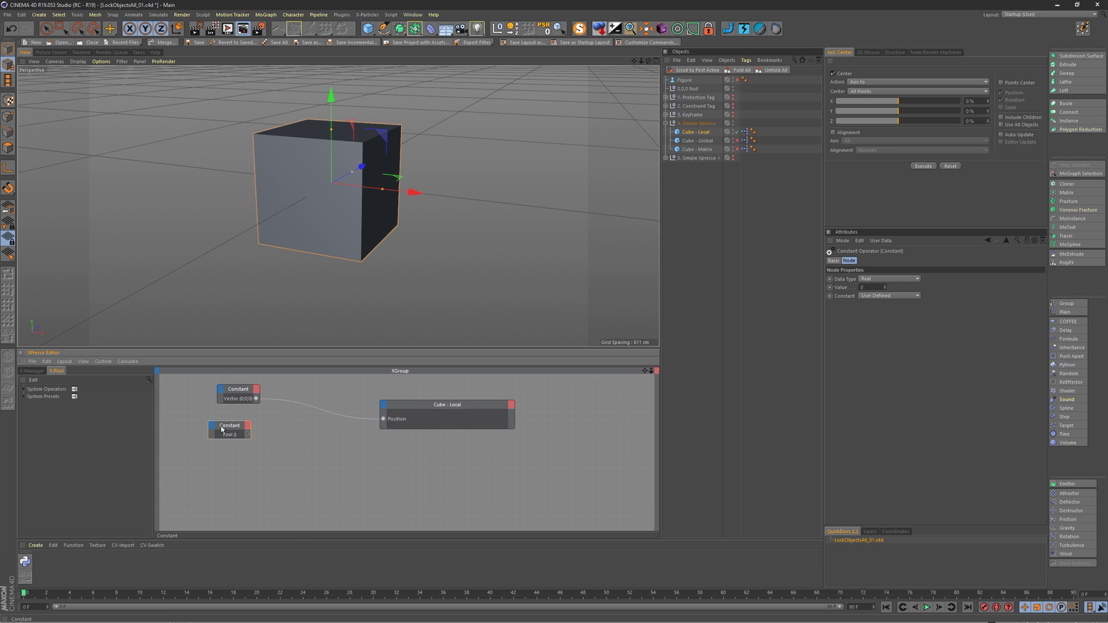
{"action": "left_click_drag", "start_coordinate": [222, 428], "coordinate": [228, 428]}
{"action": "left_click", "coordinate": [271, 413]}
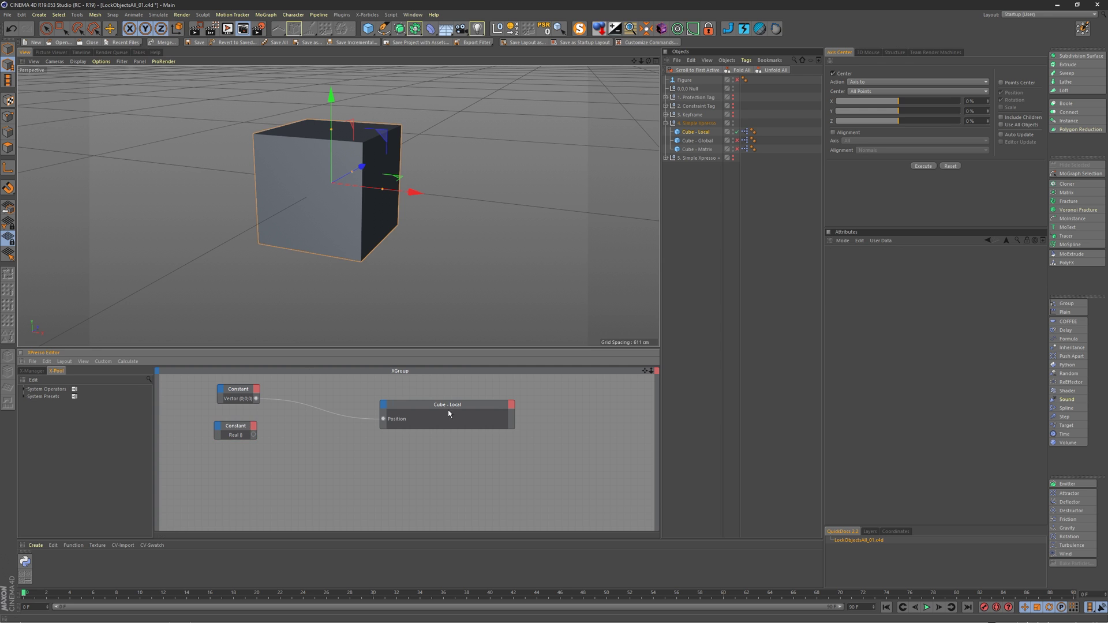
Step: Drag in a new Cube - Local object node and set the new Constant's Data Type to Vector
{"action": "left_click", "coordinate": [697, 134]}
{"action": "left_click_drag", "start_coordinate": [397, 462], "coordinate": [402, 463]}
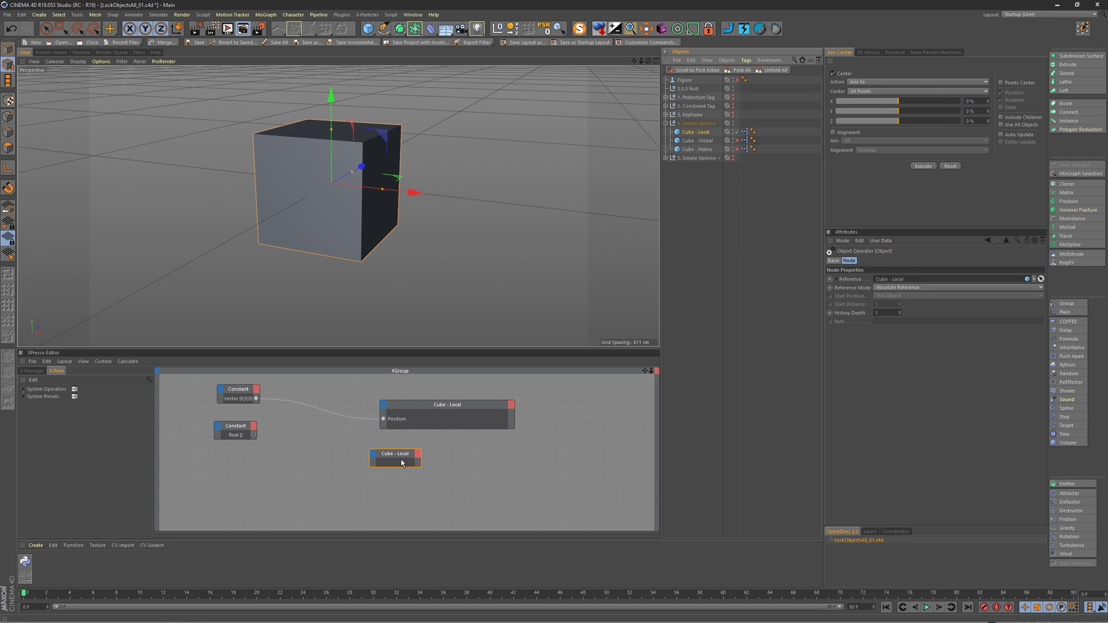
{"action": "left_click", "coordinate": [279, 418]}
{"action": "left_click", "coordinate": [232, 434]}
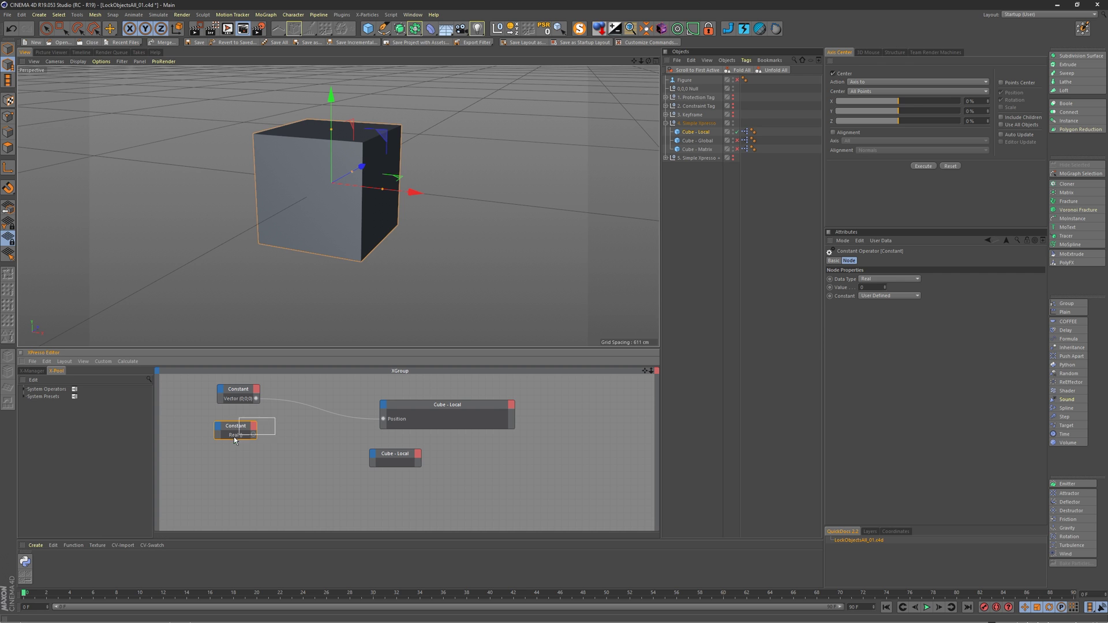
{"action": "left_click", "coordinate": [877, 279]}
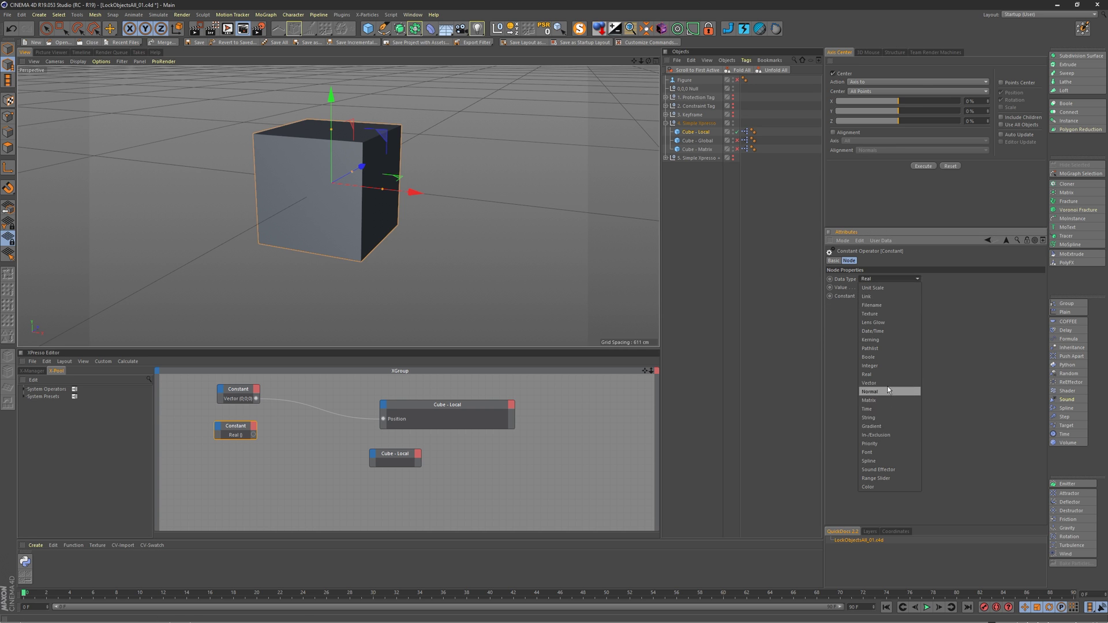
{"action": "left_click", "coordinate": [869, 384]}
{"action": "left_click", "coordinate": [383, 475]}
Step: Add a Position input to the new Cube - Local node, wire the vector Constant into it, and delete the old nodes
{"action": "left_click_drag", "start_coordinate": [375, 457], "coordinate": [380, 455]}
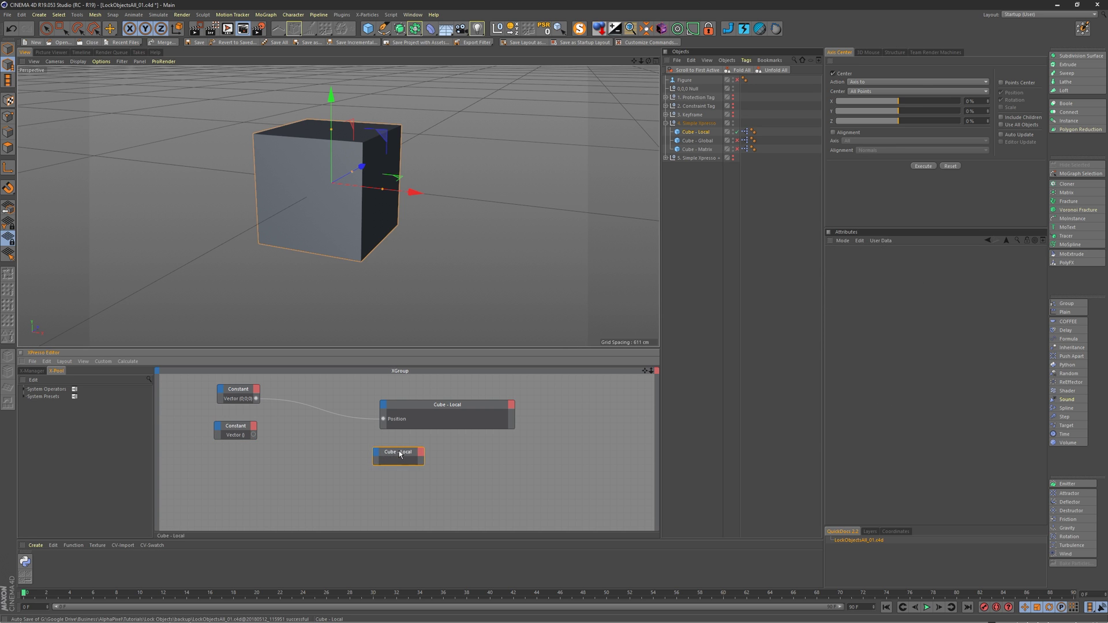
{"action": "left_click", "coordinate": [379, 454]}
{"action": "mouse_move", "coordinate": [396, 468]}
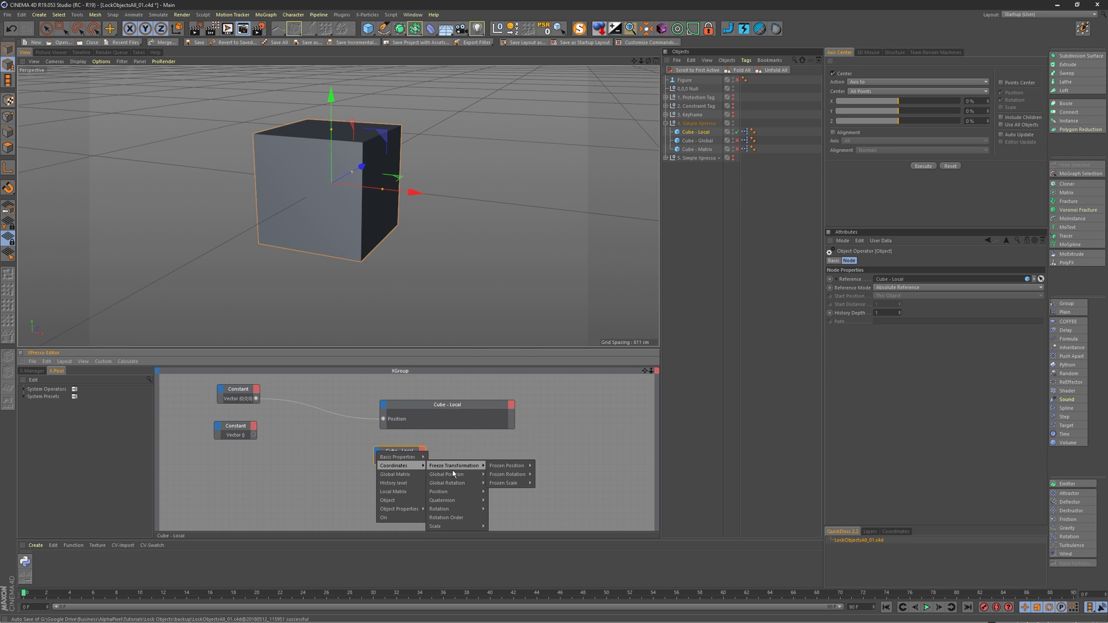
{"action": "mouse_move", "coordinate": [453, 492]}
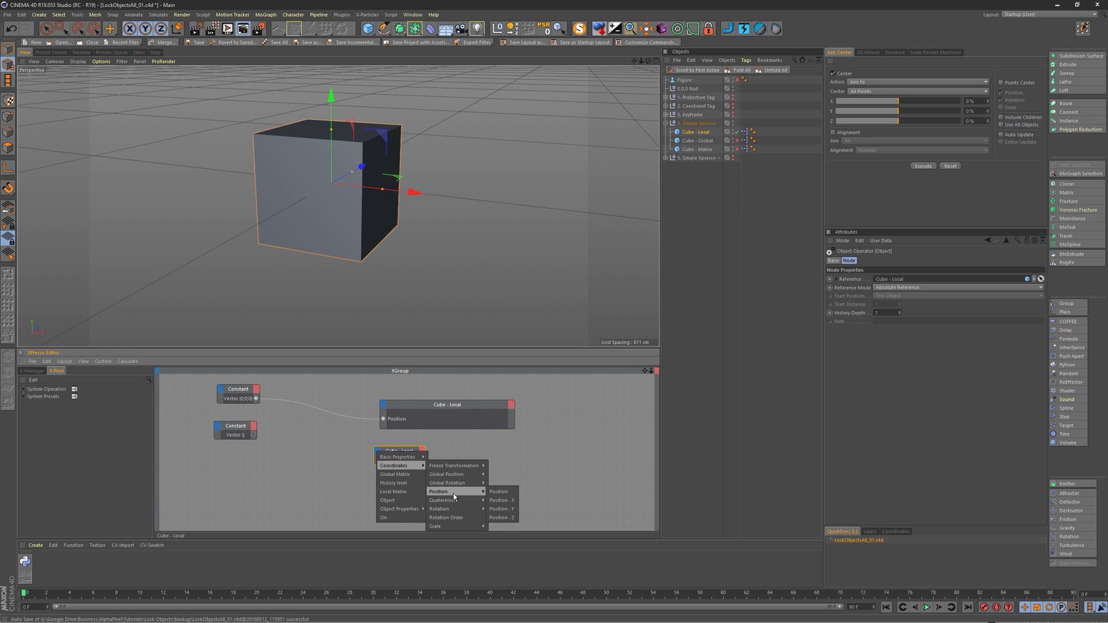
{"action": "left_click", "coordinate": [504, 494]}
{"action": "left_click", "coordinate": [243, 436]}
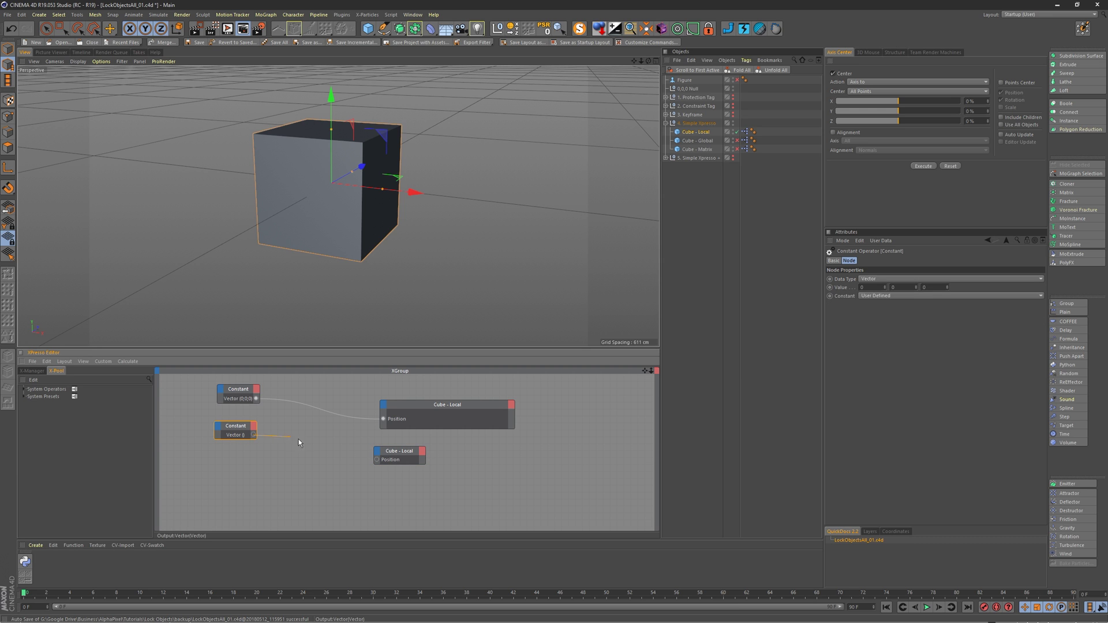
{"action": "left_click_drag", "start_coordinate": [376, 463], "coordinate": [377, 460]}
{"action": "left_click_drag", "start_coordinate": [199, 390], "coordinate": [448, 414]}
{"action": "key", "text": "Delete"}
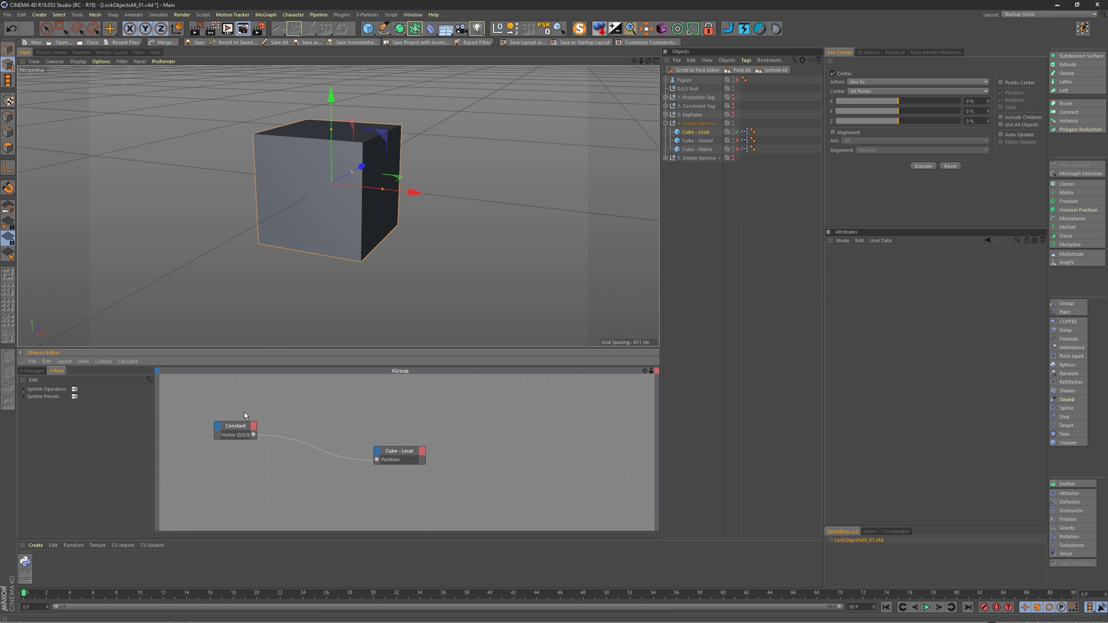
Step: Tidy the nodes, test-move the 4. Simple Xpresso null and undo, then disable the Cube - Local tag
{"action": "left_click", "coordinate": [231, 437]}
{"action": "left_click_drag", "start_coordinate": [398, 451], "coordinate": [408, 432]}
{"action": "left_click", "coordinate": [255, 434]}
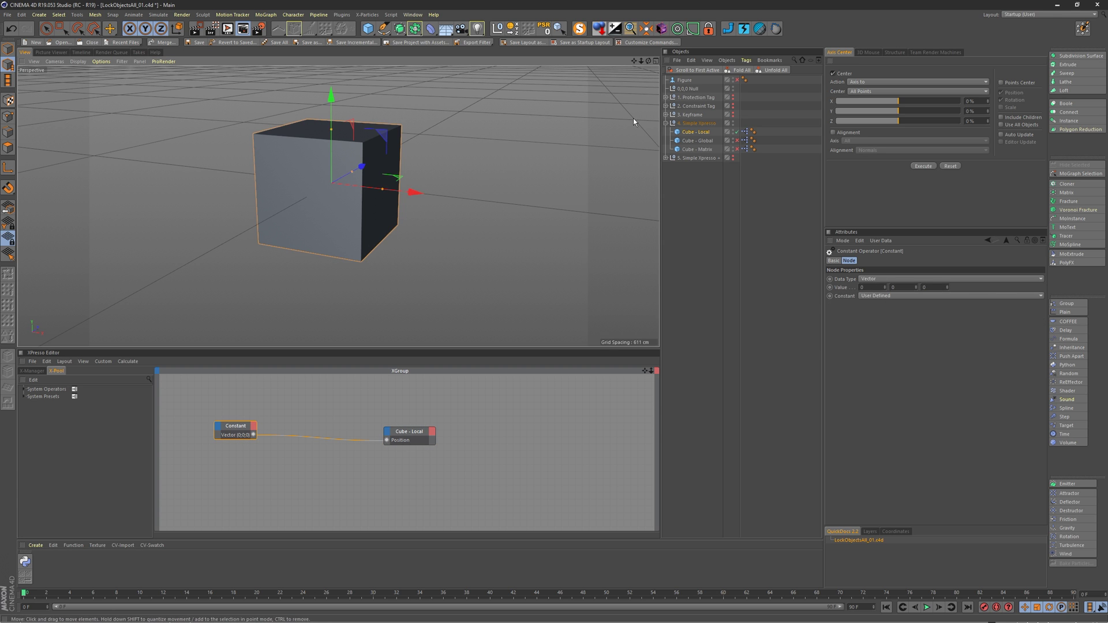
{"action": "left_click", "coordinate": [696, 125]}
{"action": "left_click_drag", "start_coordinate": [364, 234], "coordinate": [372, 184]}
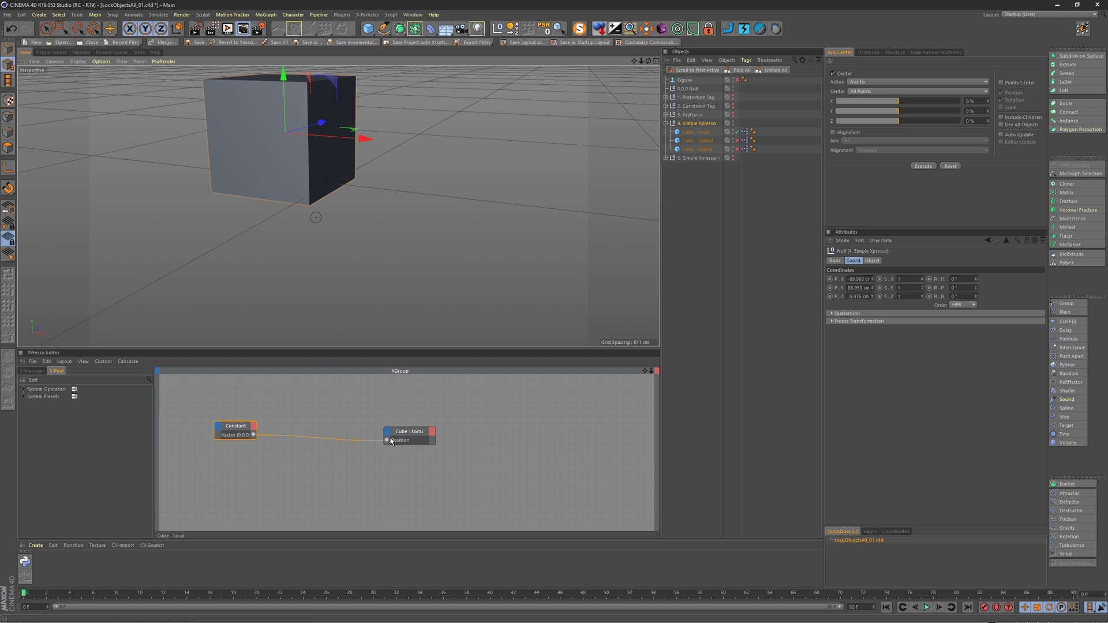
{"action": "key", "text": "ctrl+z"}
{"action": "key", "text": "ctrl+z"}
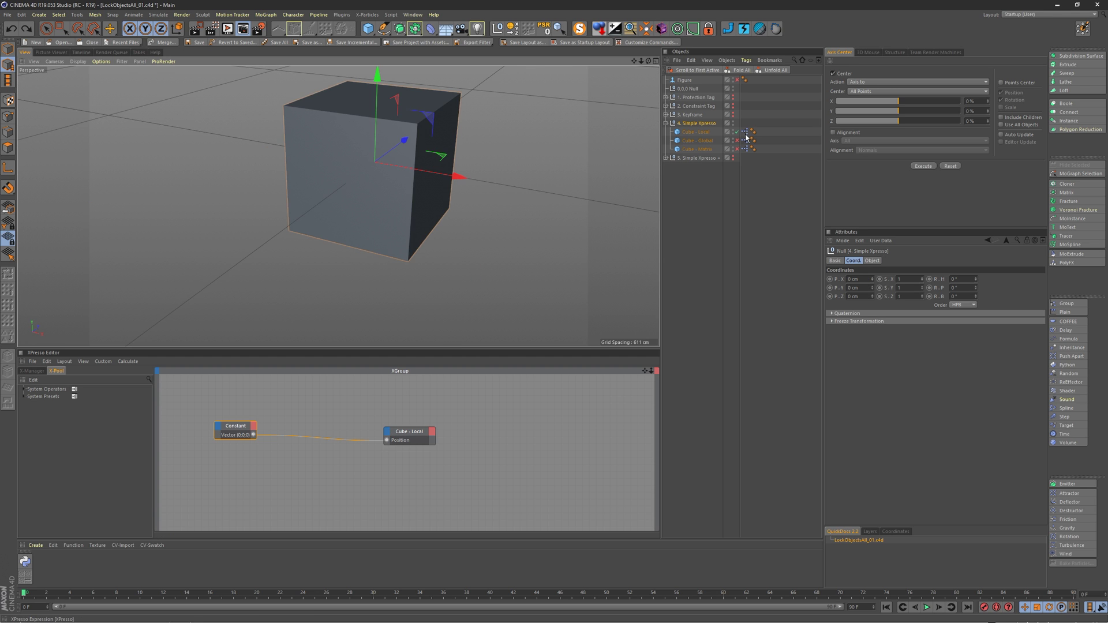
{"action": "left_click", "coordinate": [737, 132]}
Step: Enable the Cube - Global tag and add a Global Position input to its cube node
{"action": "left_click", "coordinate": [737, 140]}
{"action": "left_click", "coordinate": [744, 140]}
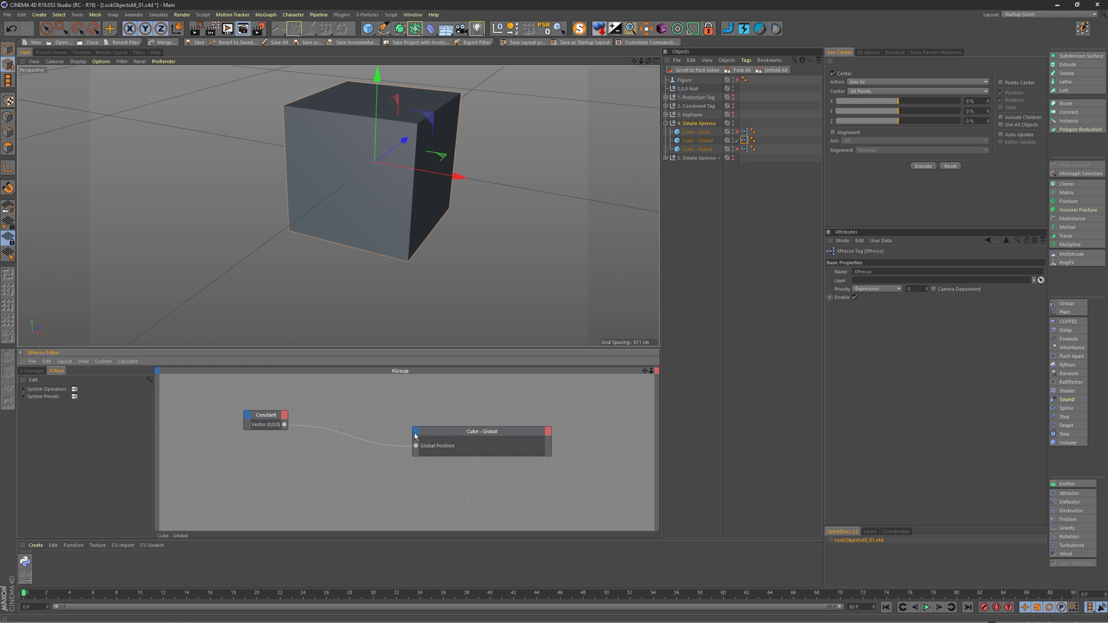
{"action": "left_click", "coordinate": [417, 434]}
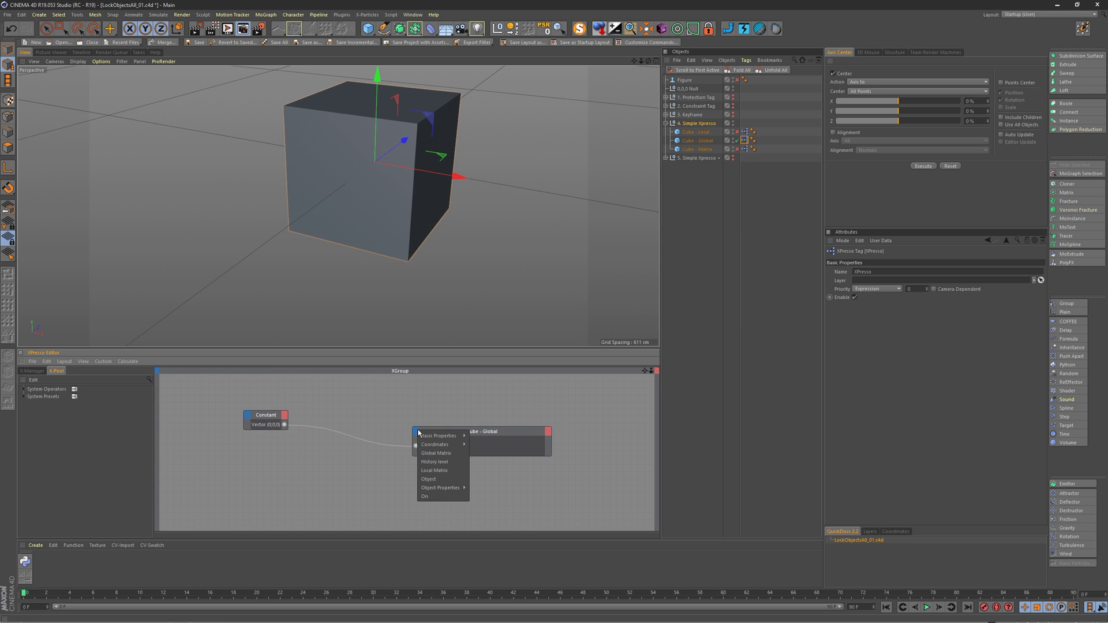
{"action": "mouse_move", "coordinate": [443, 446]}
{"action": "mouse_move", "coordinate": [496, 454]}
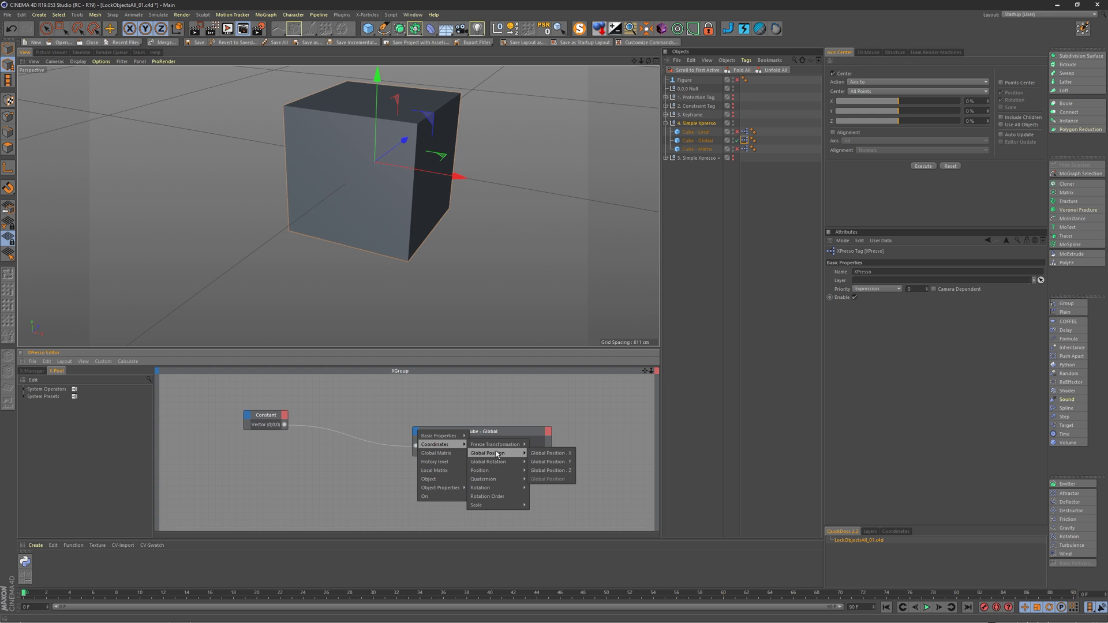
{"action": "left_click", "coordinate": [550, 480]}
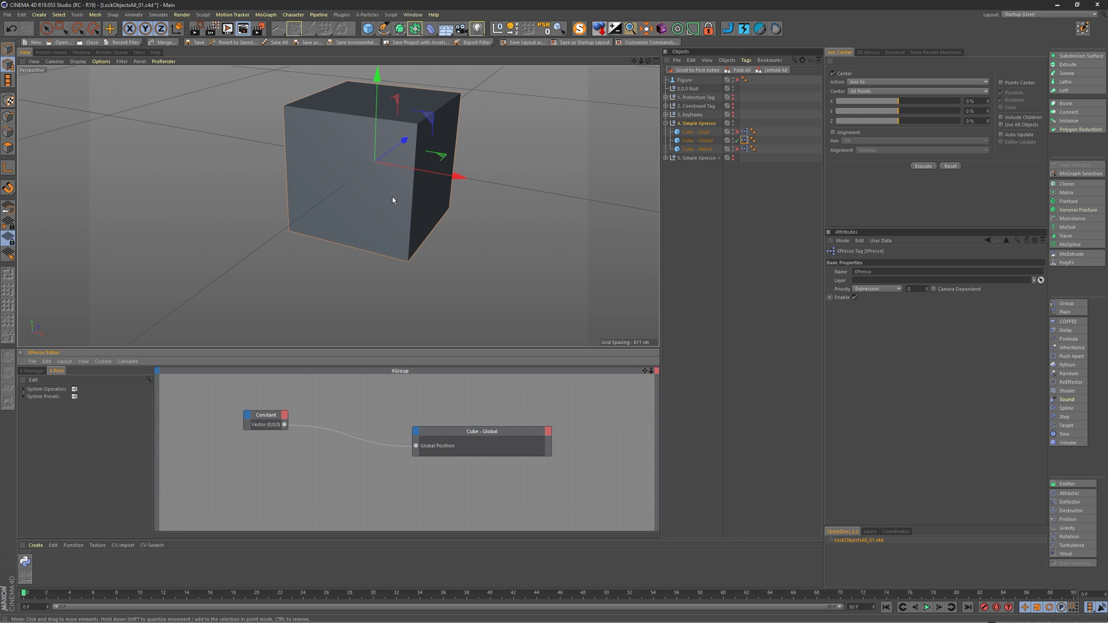
Step: Test the Cube - Global lock by moving the 4. Simple Xpresso null, then undo
{"action": "right_click_drag", "start_coordinate": [414, 158], "coordinate": [373, 183], "text": "alt"}
{"action": "middle_click_drag", "start_coordinate": [373, 182], "coordinate": [339, 230], "text": "alt"}
{"action": "left_click_drag", "start_coordinate": [330, 248], "coordinate": [367, 236], "text": "alt"}
{"action": "right_click_drag", "start_coordinate": [358, 223], "coordinate": [319, 226], "text": "alt"}
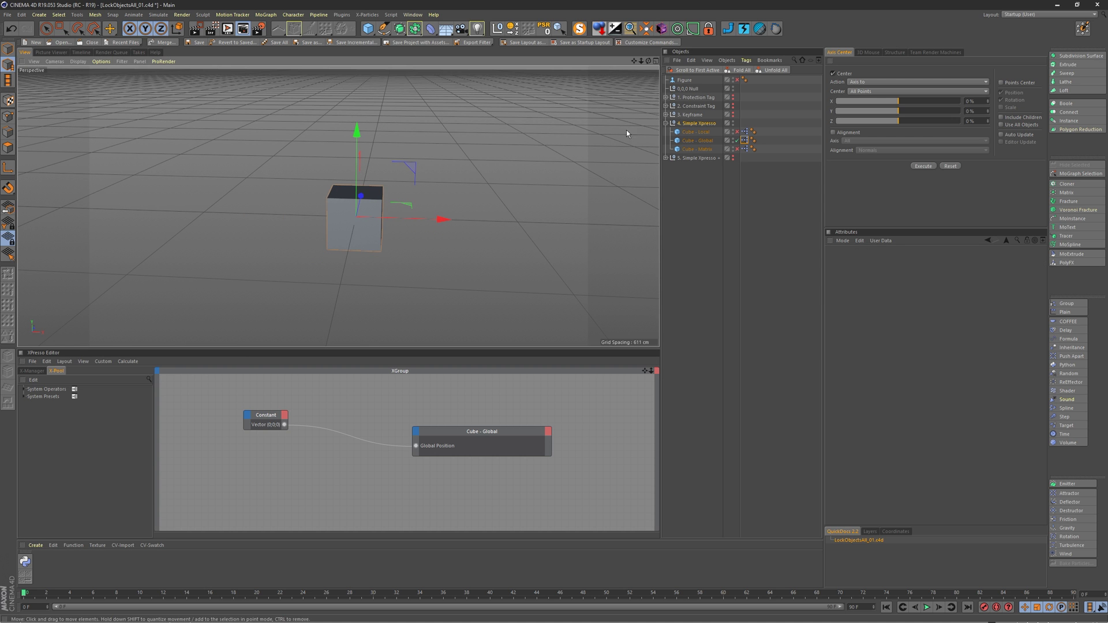
{"action": "right_click_drag", "start_coordinate": [372, 214], "coordinate": [407, 210], "text": "alt"}
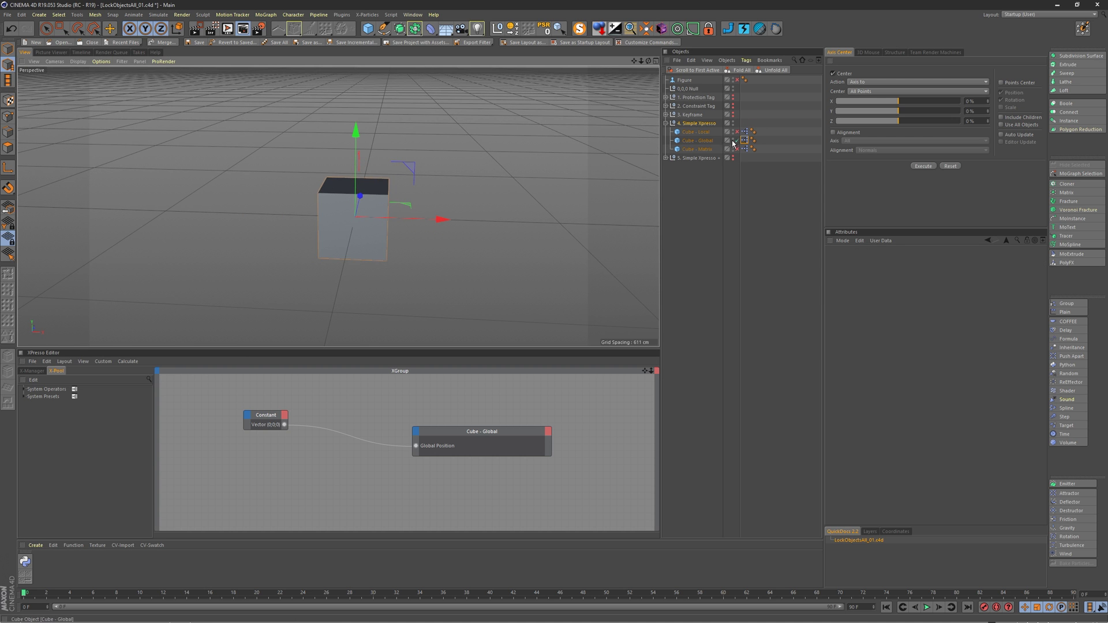
{"action": "left_click", "coordinate": [699, 141]}
{"action": "left_click_drag", "start_coordinate": [513, 151], "coordinate": [515, 150]}
{"action": "left_click", "coordinate": [693, 125]}
{"action": "left_click_drag", "start_coordinate": [362, 256], "coordinate": [352, 221]}
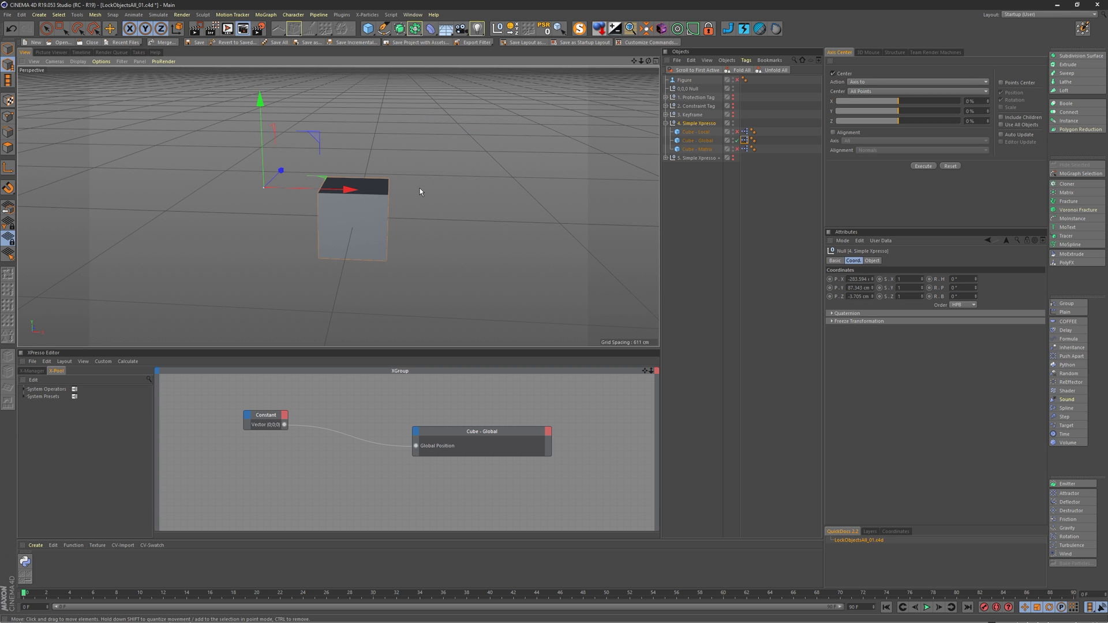
{"action": "key", "text": "ctrl+z"}
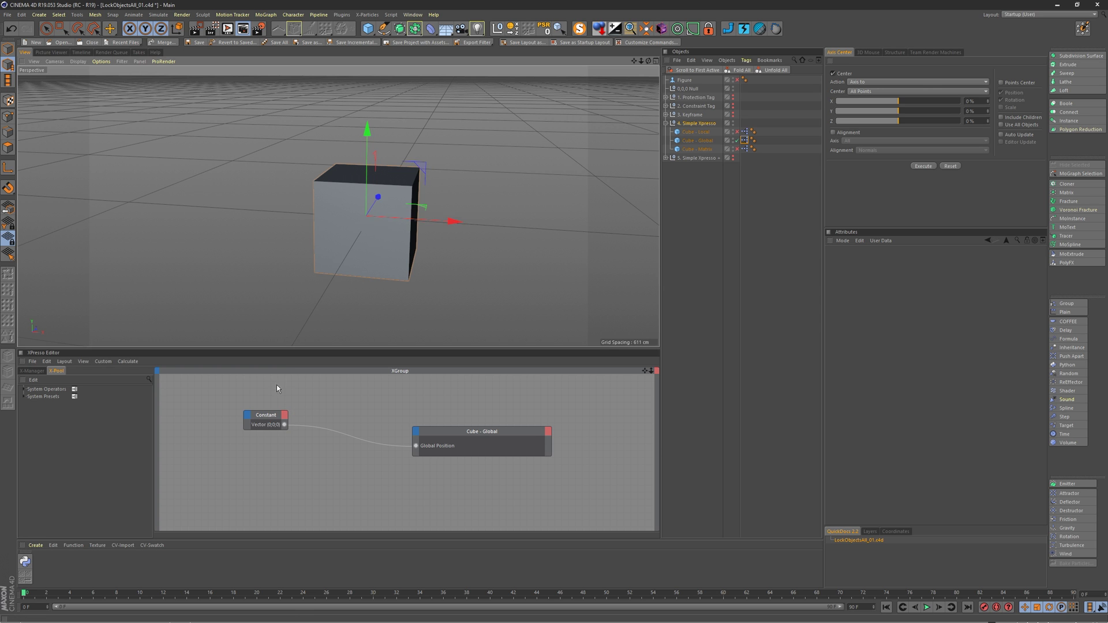
Step: Raise the Constant node's X, Y and Z position values
{"action": "left_click", "coordinate": [265, 418]}
{"action": "left_click_drag", "start_coordinate": [884, 290], "coordinate": [837, 418]}
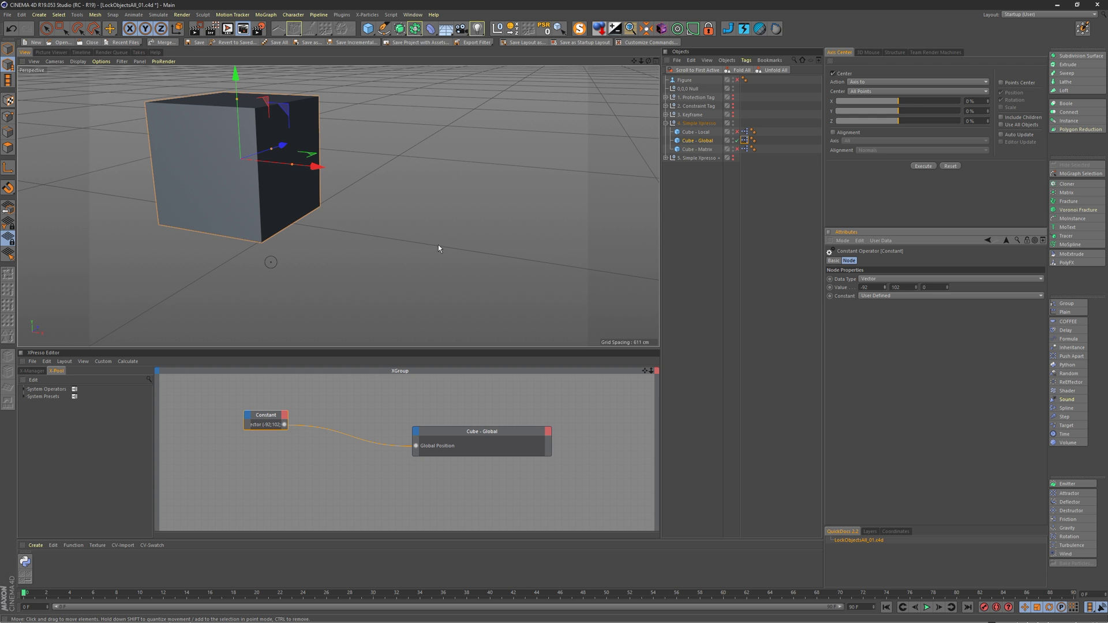
{"action": "mouse_move", "coordinate": [945, 287]}
{"action": "left_mouse_down"}
{"action": "mouse_move", "coordinate": [949, 272]}
{"action": "mouse_move", "coordinate": [947, 288]}
{"action": "left_mouse_up"}
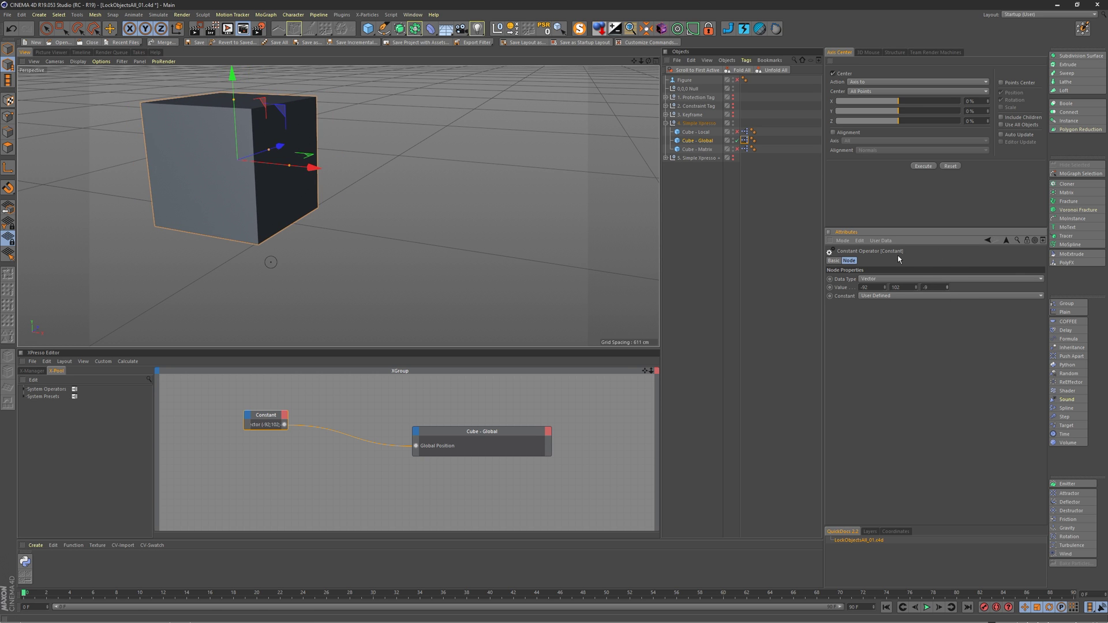
{"action": "scroll", "coordinate": [324, 200], "scroll_direction": "down", "scroll_amount": 5}
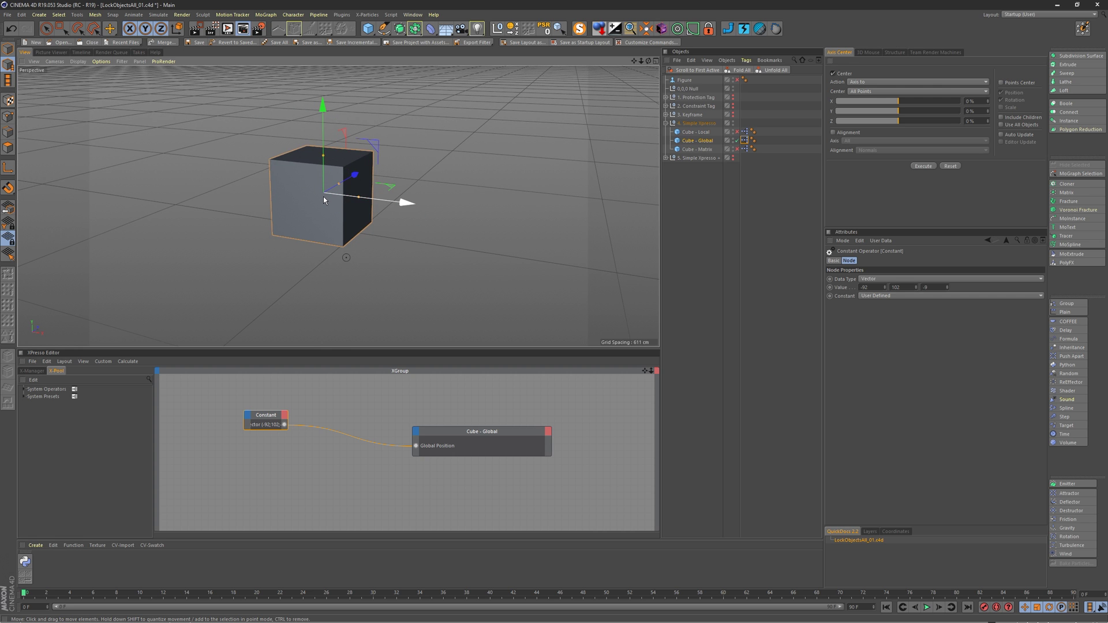
Step: Turn off the Cube - Global lock, turn on Cube - Matrix, and show its XPresso graph
{"action": "left_click", "coordinate": [737, 140]}
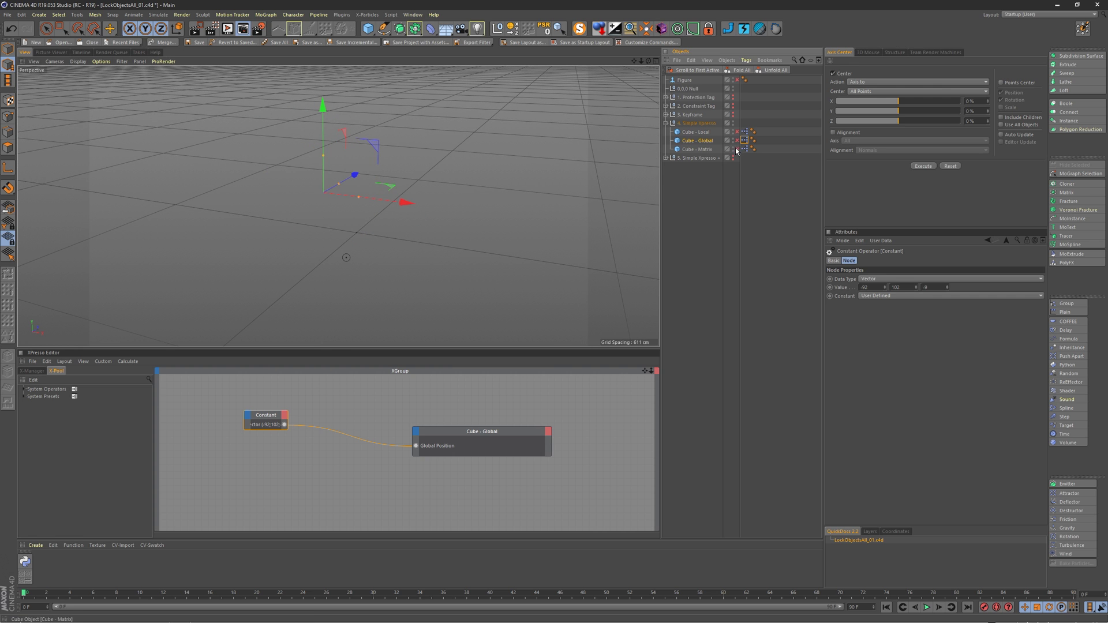
{"action": "left_click", "coordinate": [738, 149]}
{"action": "left_click", "coordinate": [745, 150]}
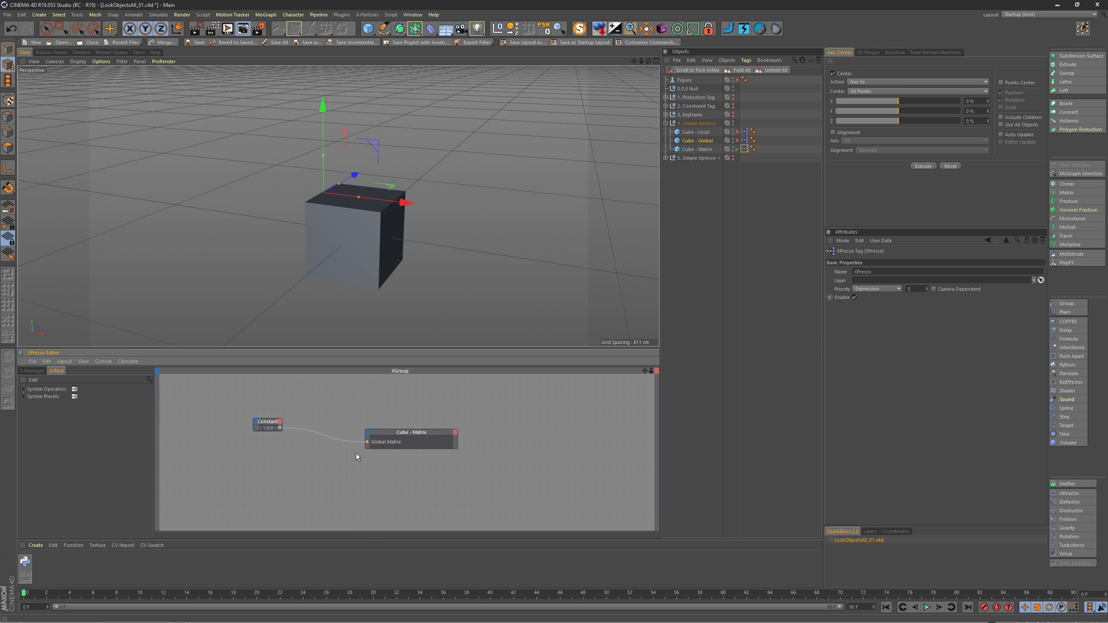
Step: Inspect the Cube - Matrix node's input ports without changing anything
{"action": "left_click", "coordinate": [266, 416]}
{"action": "left_click", "coordinate": [380, 423]}
{"action": "left_click", "coordinate": [391, 428]}
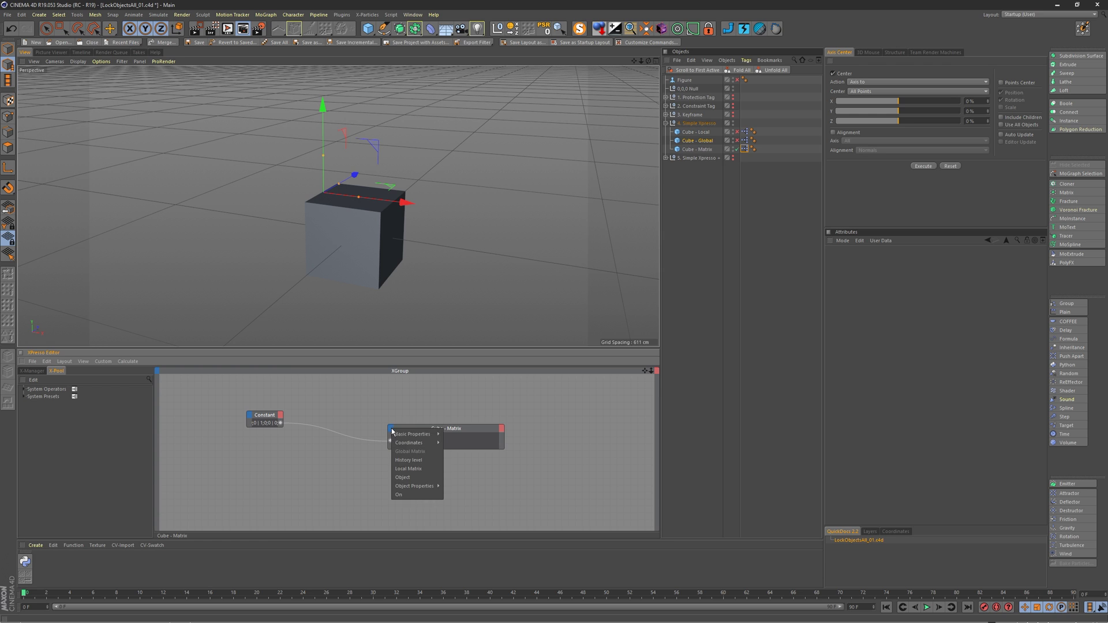
{"action": "left_click", "coordinate": [419, 453]}
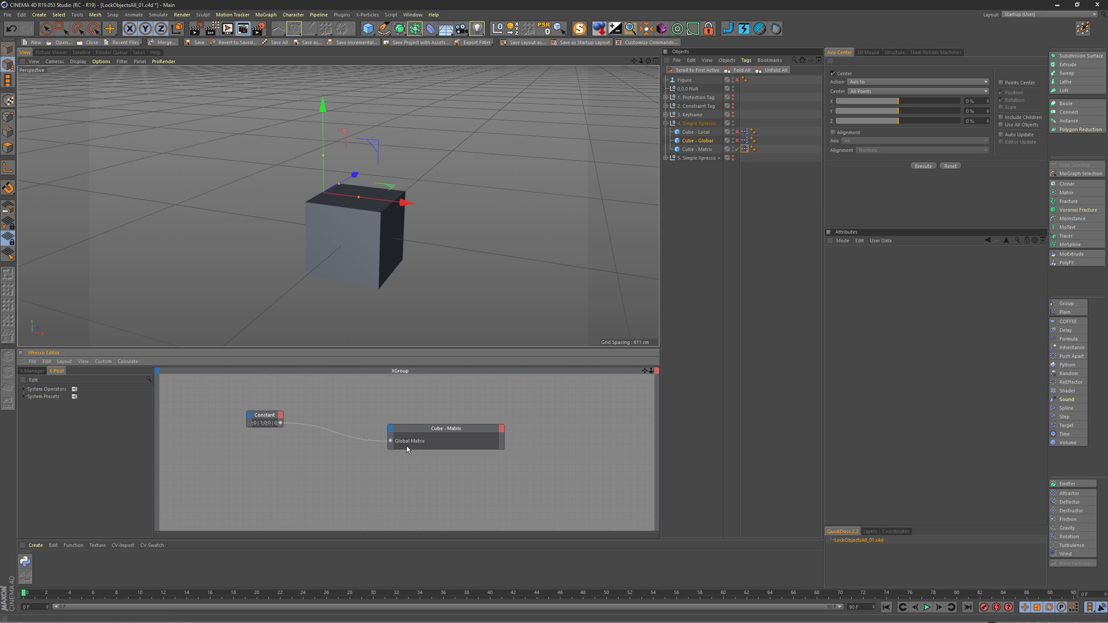
Step: Swap the locks back to Cube - Global and list its cube node's input ports
{"action": "left_click", "coordinate": [734, 149]}
{"action": "left_click", "coordinate": [737, 140]}
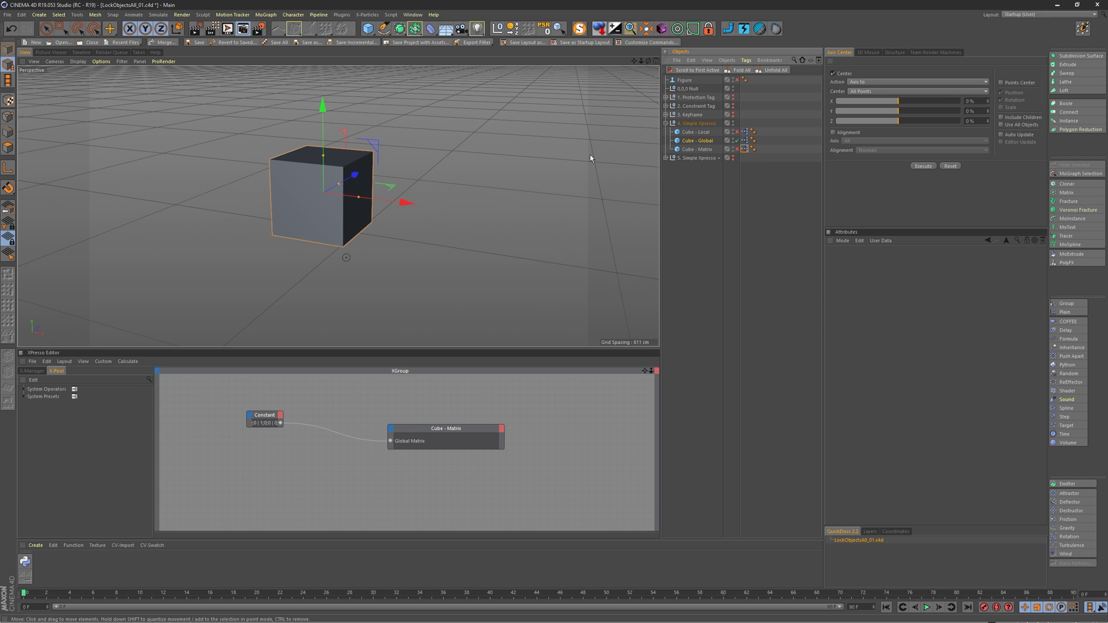
{"action": "double_click", "coordinate": [744, 140]}
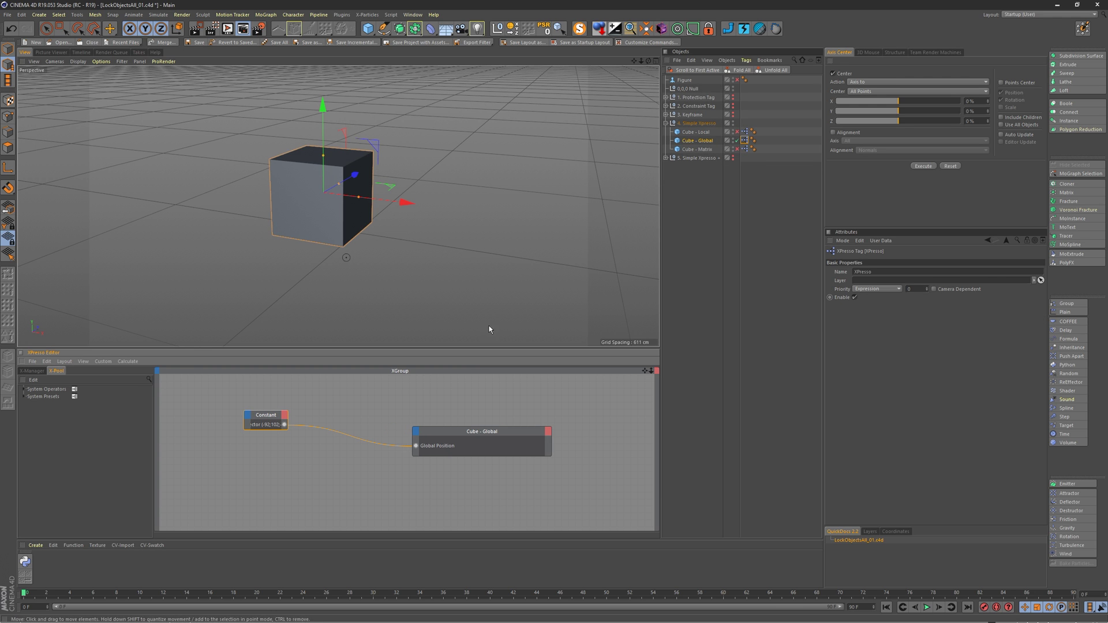
{"action": "left_click", "coordinate": [419, 435]}
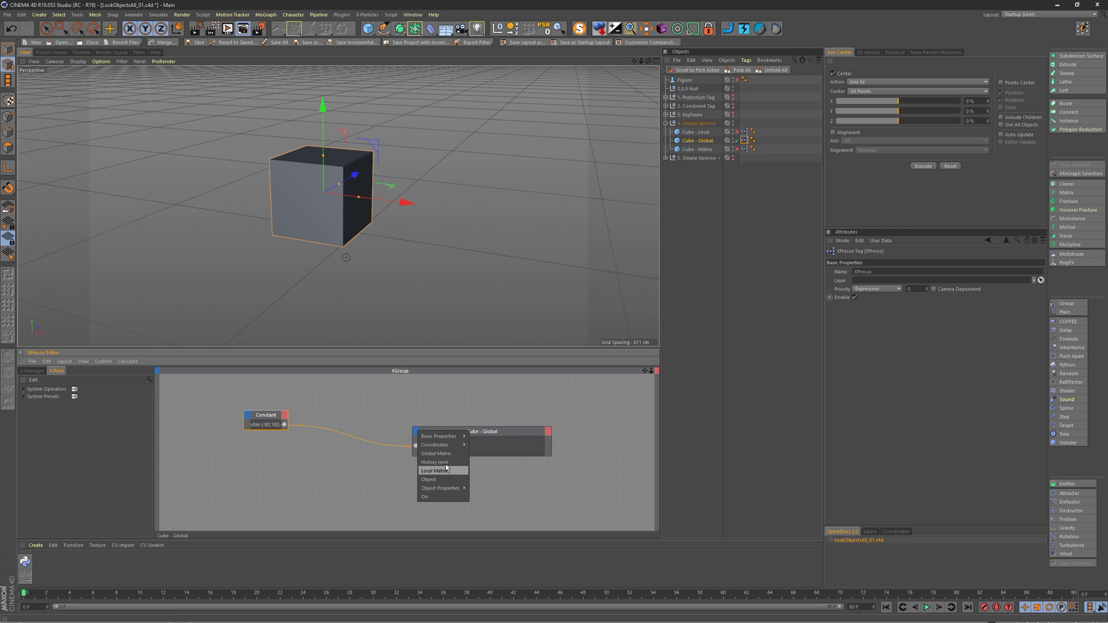
{"action": "mouse_move", "coordinate": [448, 445]}
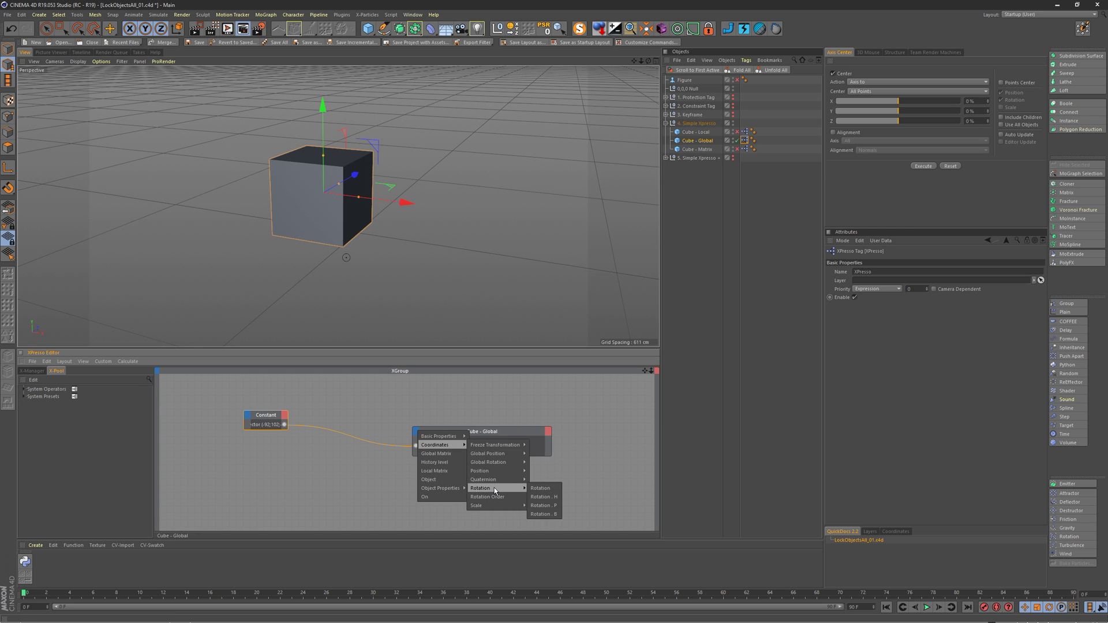
Step: Dismiss the port list and rotate the Cube - Global cube to reveal its underside
{"action": "mouse_move", "coordinate": [512, 503]}
{"action": "left_click", "coordinate": [386, 454]}
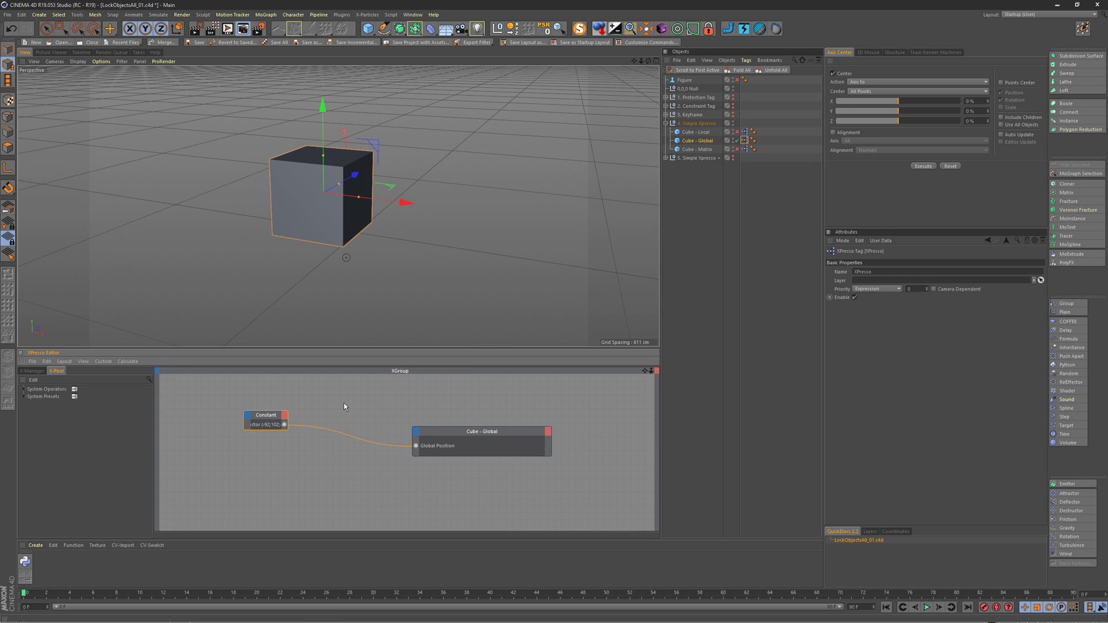
{"action": "left_click", "coordinate": [369, 227]}
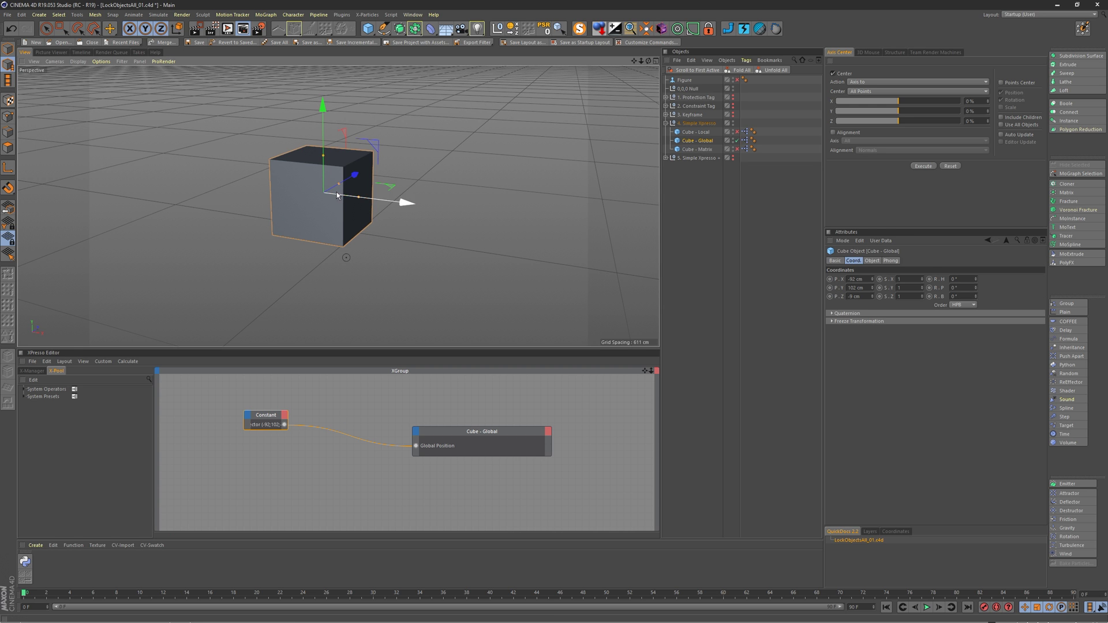
{"action": "key", "text": "r"}
{"action": "left_click_drag", "start_coordinate": [334, 192], "coordinate": [346, 164]}
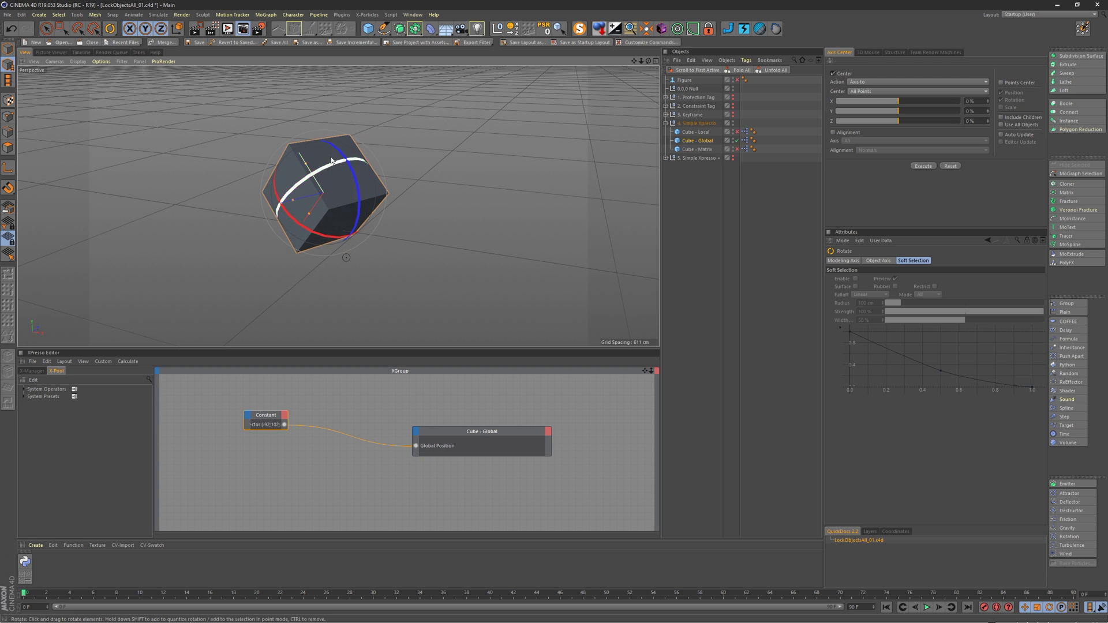
Step: Stretch the cube along X, then make Cube - Matrix the active lock
{"action": "key", "text": "t"}
{"action": "left_click_drag", "start_coordinate": [314, 199], "coordinate": [381, 164]}
{"action": "left_click", "coordinate": [737, 149]}
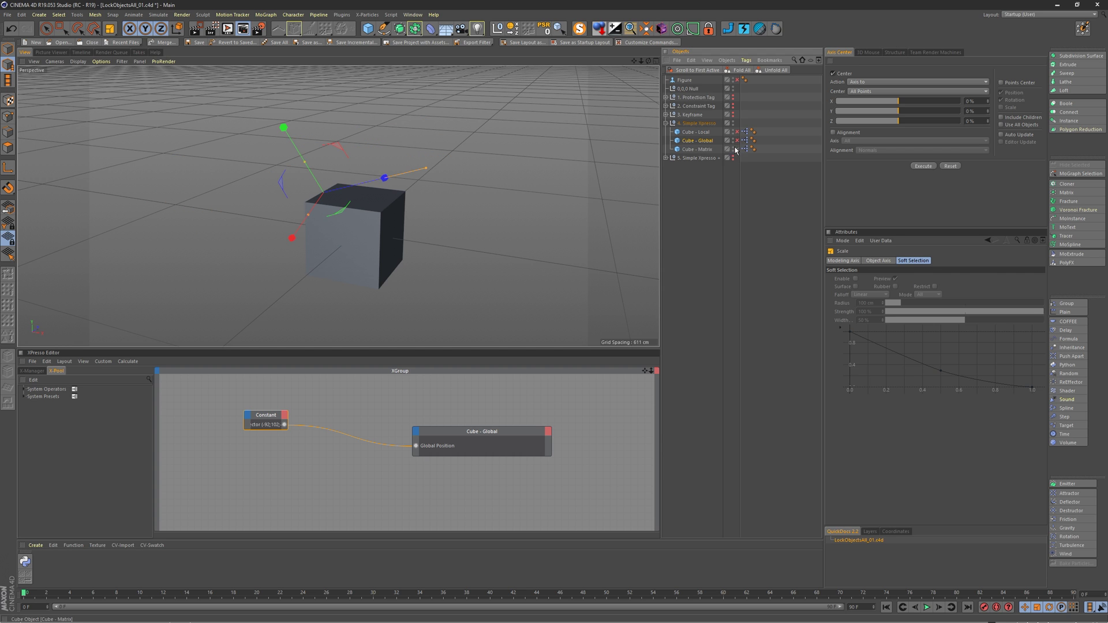
Step: Show the Cube - Matrix graph's Constant node and confirm move, rotate and scale leave the cube fixed
{"action": "left_click", "coordinate": [744, 149]}
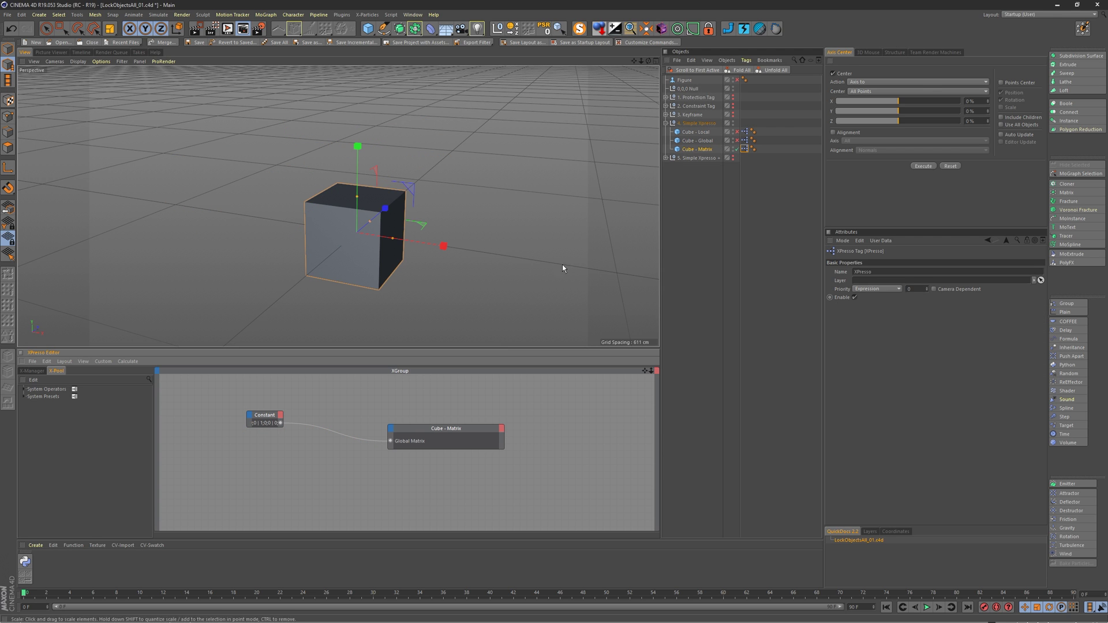
{"action": "left_click", "coordinate": [279, 425]}
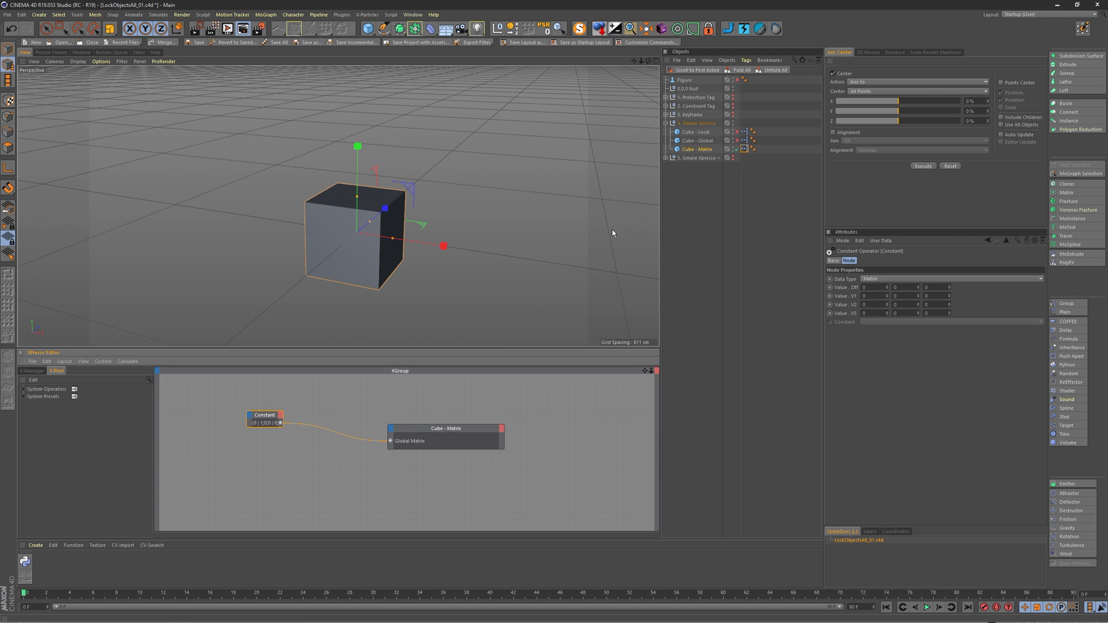
{"action": "key", "text": "r"}
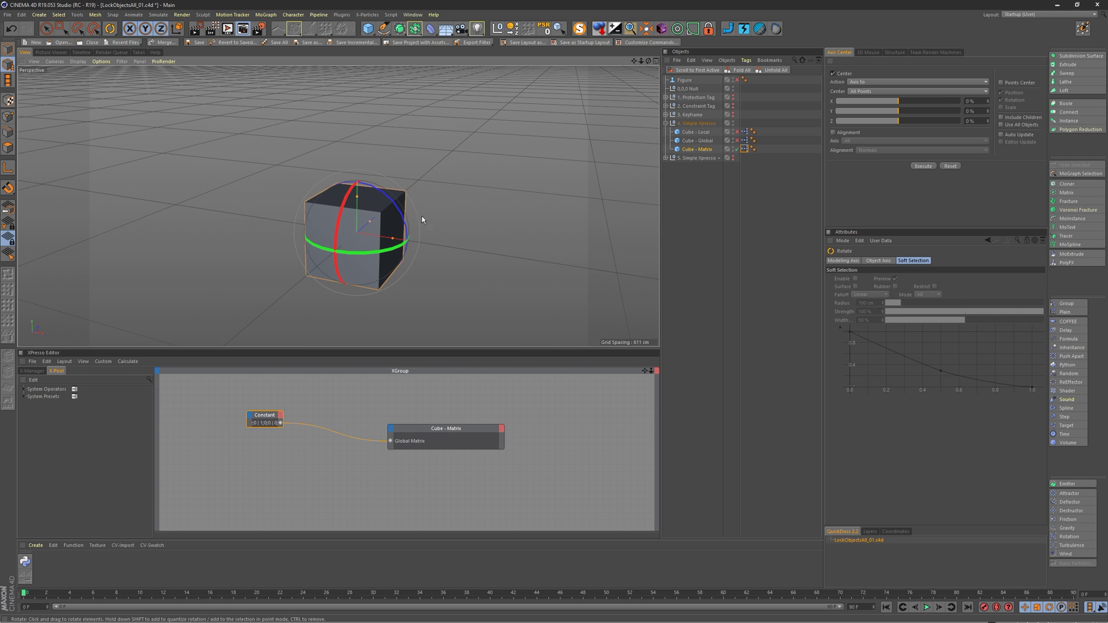
{"action": "key", "text": "e"}
{"action": "left_click_drag", "start_coordinate": [379, 263], "coordinate": [379, 263]}
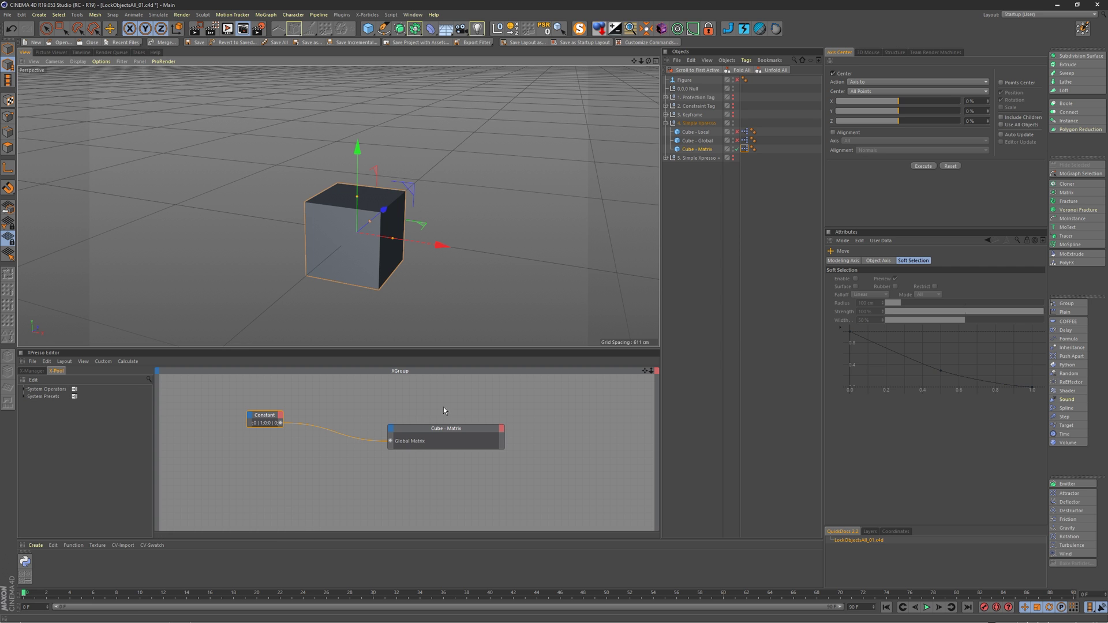
{"action": "key", "text": "t"}
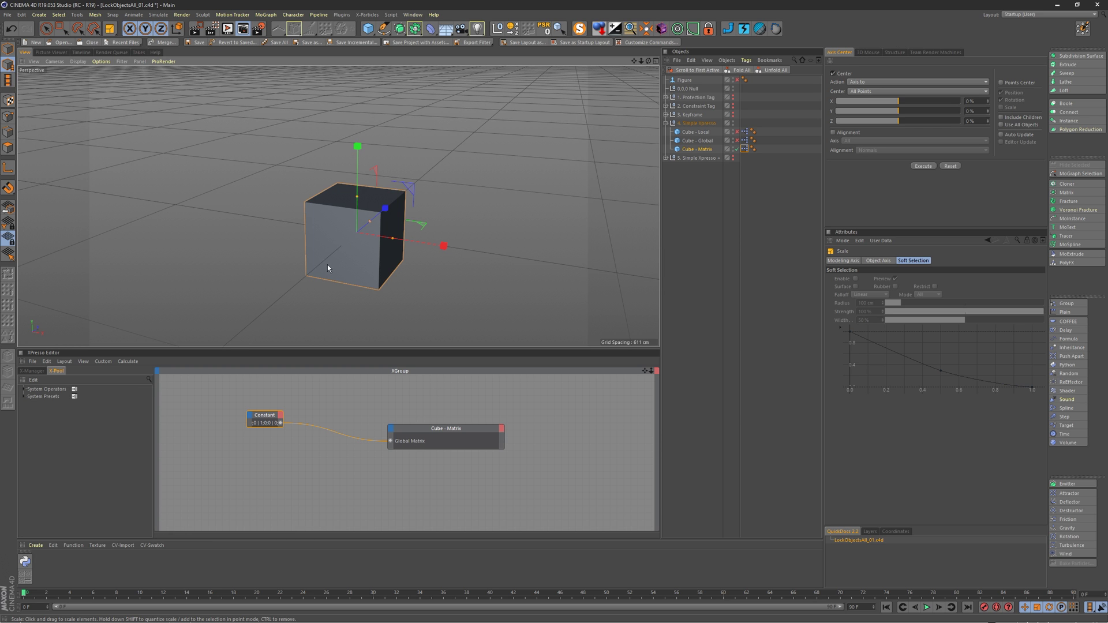
{"action": "key", "text": "r"}
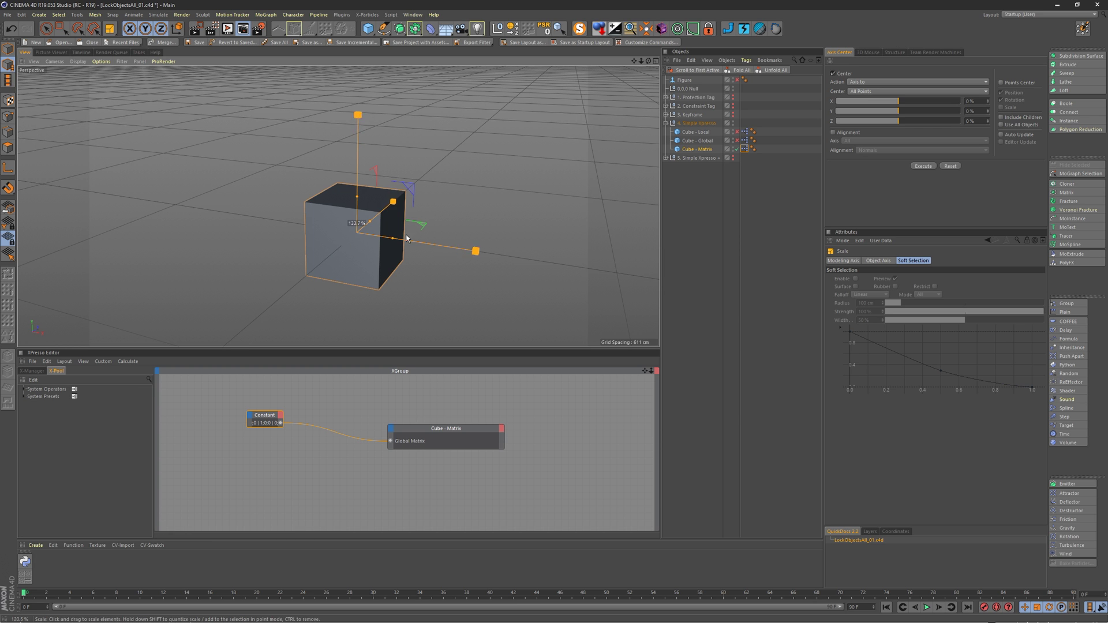
{"action": "key", "text": "e"}
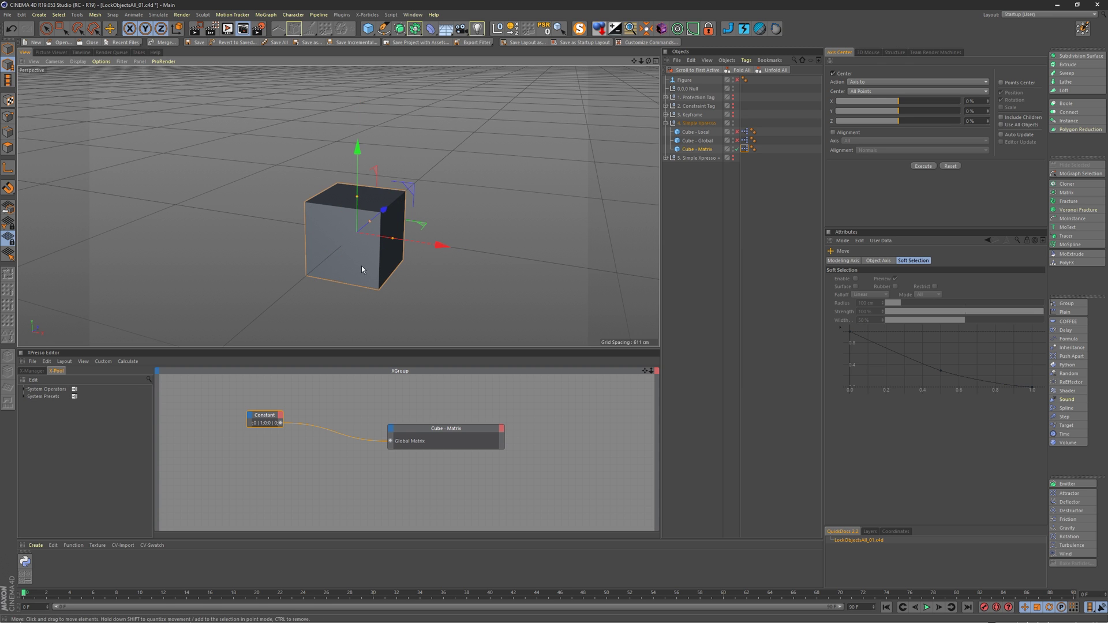
{"action": "left_click_drag", "start_coordinate": [269, 396], "coordinate": [240, 438]}
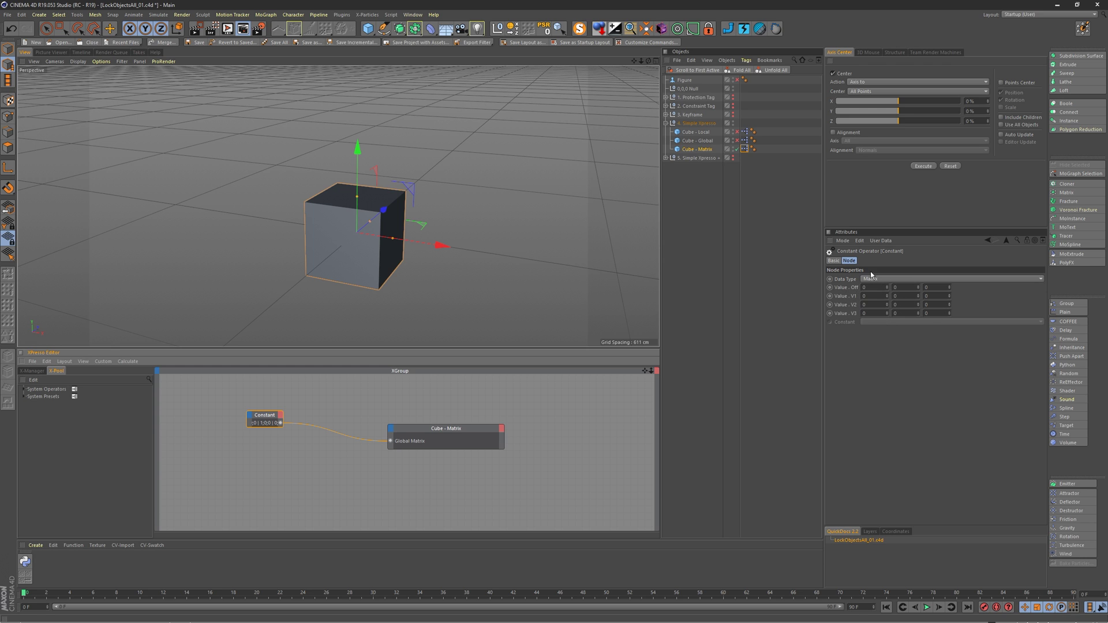
Step: Change the Constant's offset X, V3 Z and V1 Y to shift, stretch and shear the cube
{"action": "left_click_drag", "start_coordinate": [888, 287], "coordinate": [905, 272]}
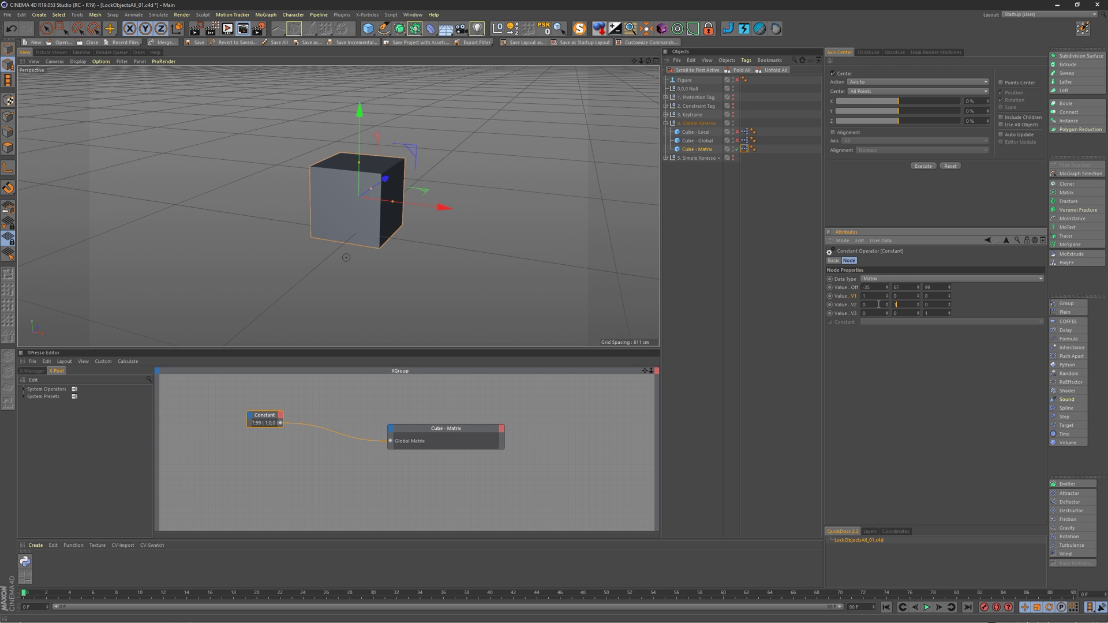
{"action": "left_click_drag", "start_coordinate": [949, 312], "coordinate": [917, 299]}
{"action": "left_click", "coordinate": [918, 305]}
{"action": "left_click_drag", "start_coordinate": [916, 295], "coordinate": [924, 298]}
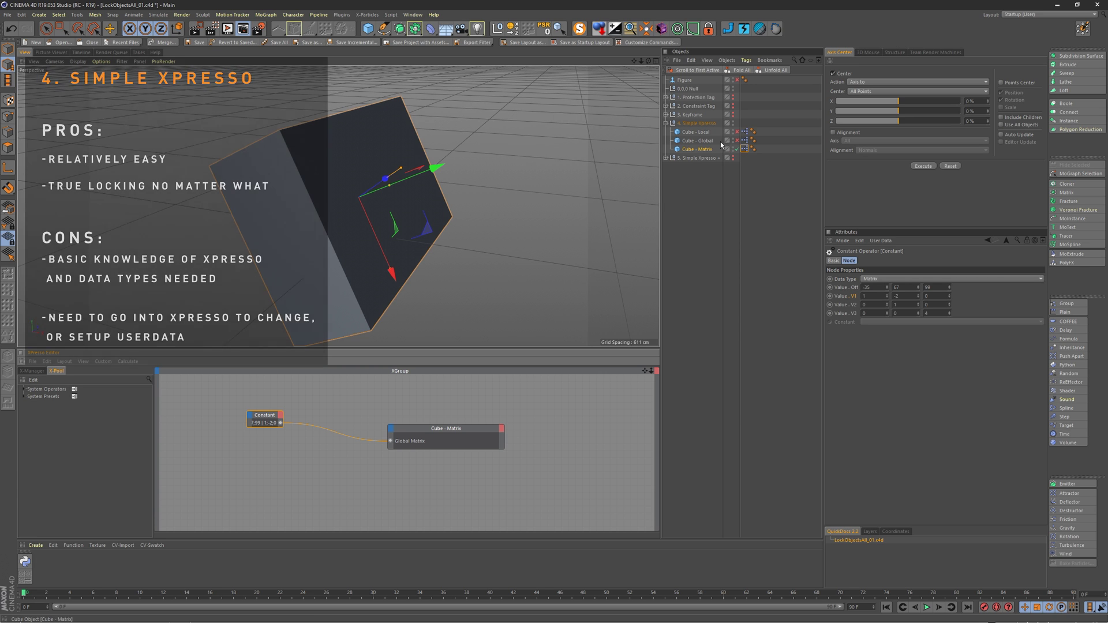
Step: Collapse 4. Simple Xpresso, expand 5. Simple Xpresso +, and display its Cube's Freeze XPresso graph
{"action": "left_click", "coordinate": [666, 123]}
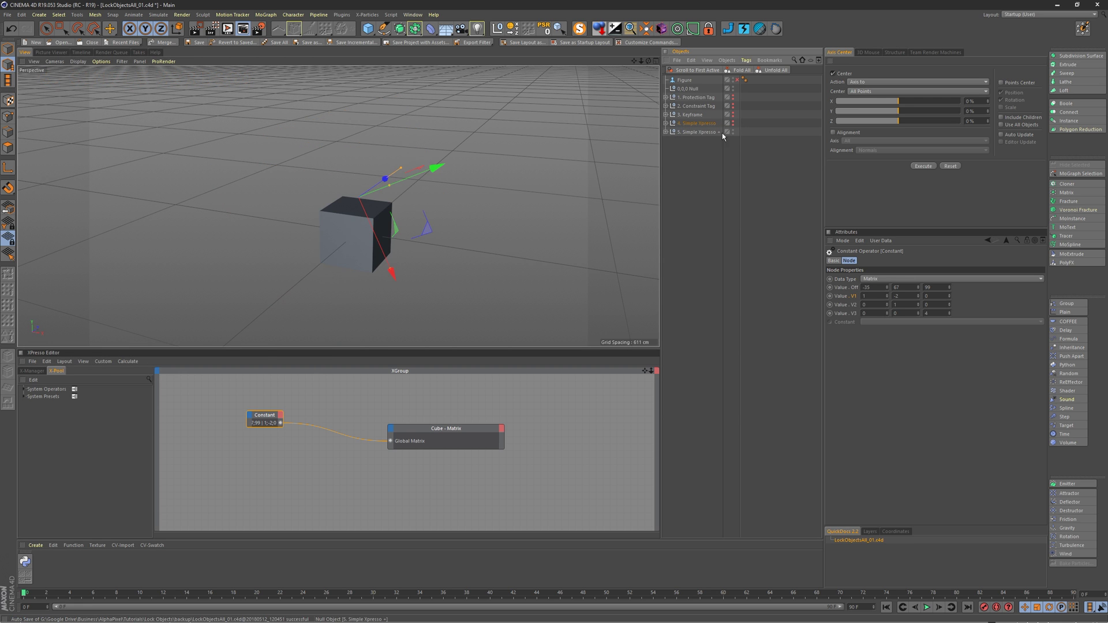
{"action": "left_click", "coordinate": [701, 132]}
{"action": "left_click", "coordinate": [666, 131]}
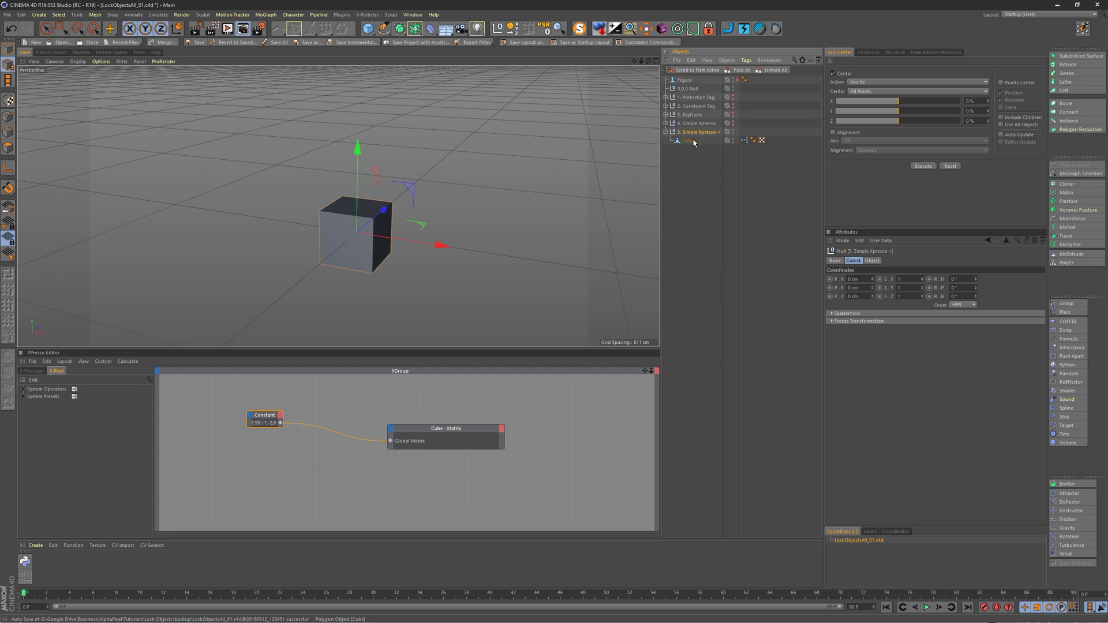
{"action": "left_click", "coordinate": [746, 140]}
{"action": "middle_click_drag", "start_coordinate": [432, 431], "coordinate": [435, 461], "text": "alt"}
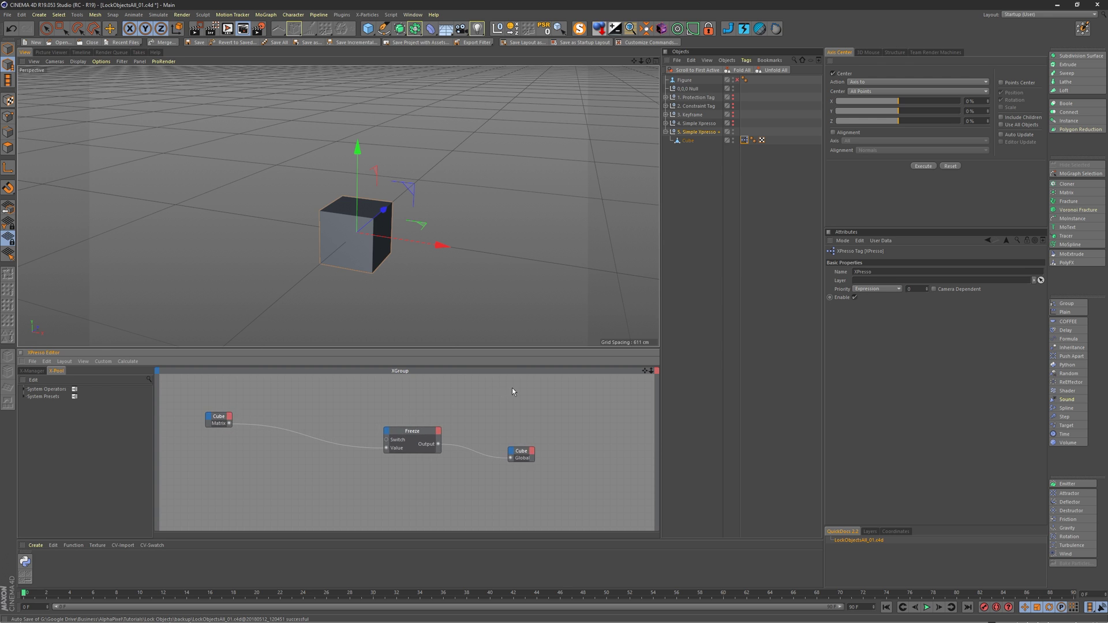
Step: Add a Global Matrix output to the left Cube node and wire it into the Freeze Value input
{"action": "left_click", "coordinate": [417, 432]}
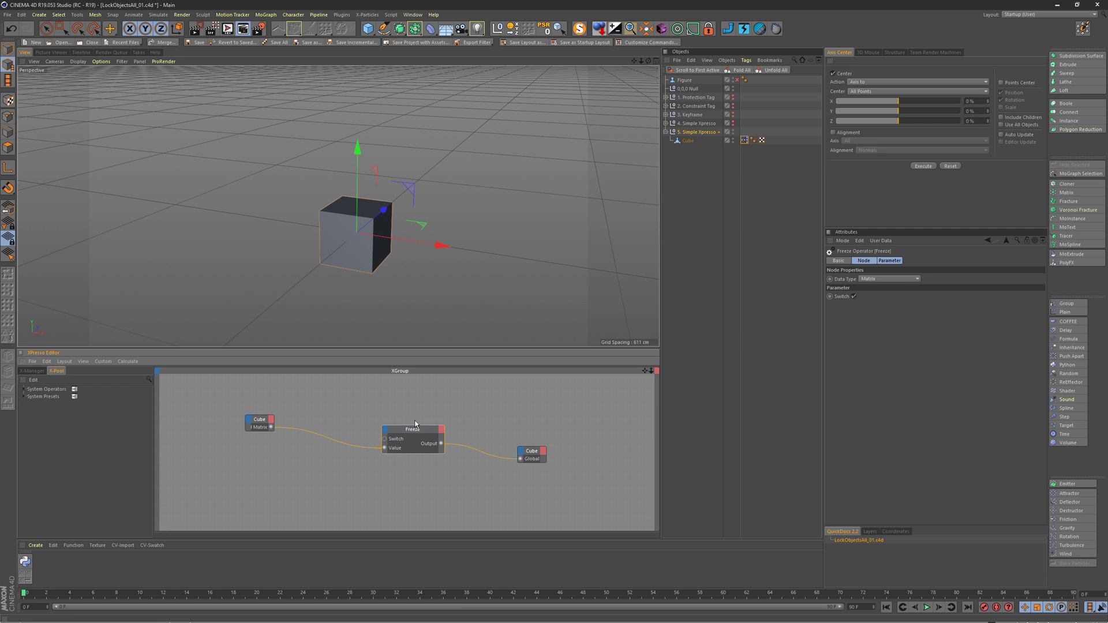
{"action": "left_click_drag", "start_coordinate": [405, 477], "coordinate": [405, 477]}
{"action": "left_click", "coordinate": [243, 420]}
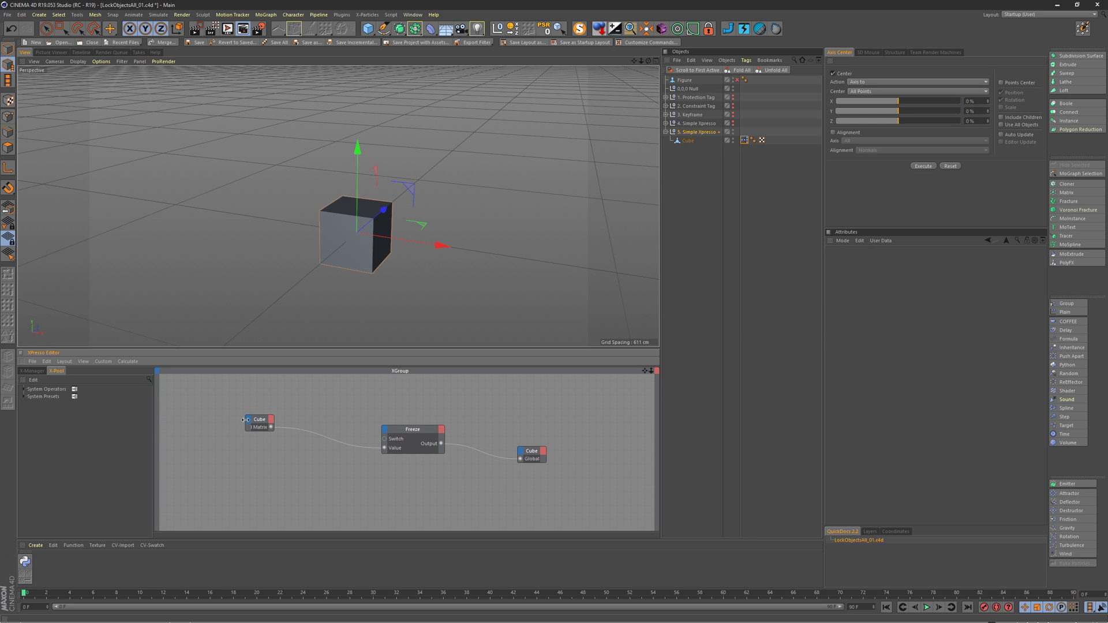
{"action": "left_click", "coordinate": [248, 419]}
{"action": "left_click", "coordinate": [244, 421]}
{"action": "left_click_drag", "start_coordinate": [246, 424], "coordinate": [212, 424]}
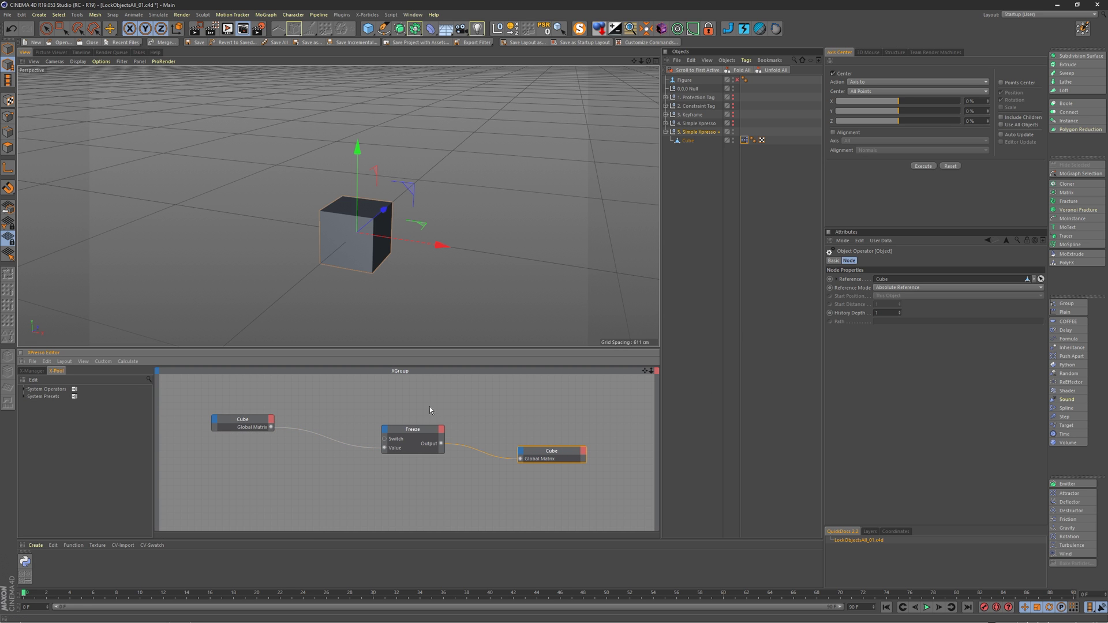
Step: Turn the Freeze switch off and move the cube freely upward
{"action": "left_click", "coordinate": [426, 430]}
{"action": "left_click", "coordinate": [854, 296]}
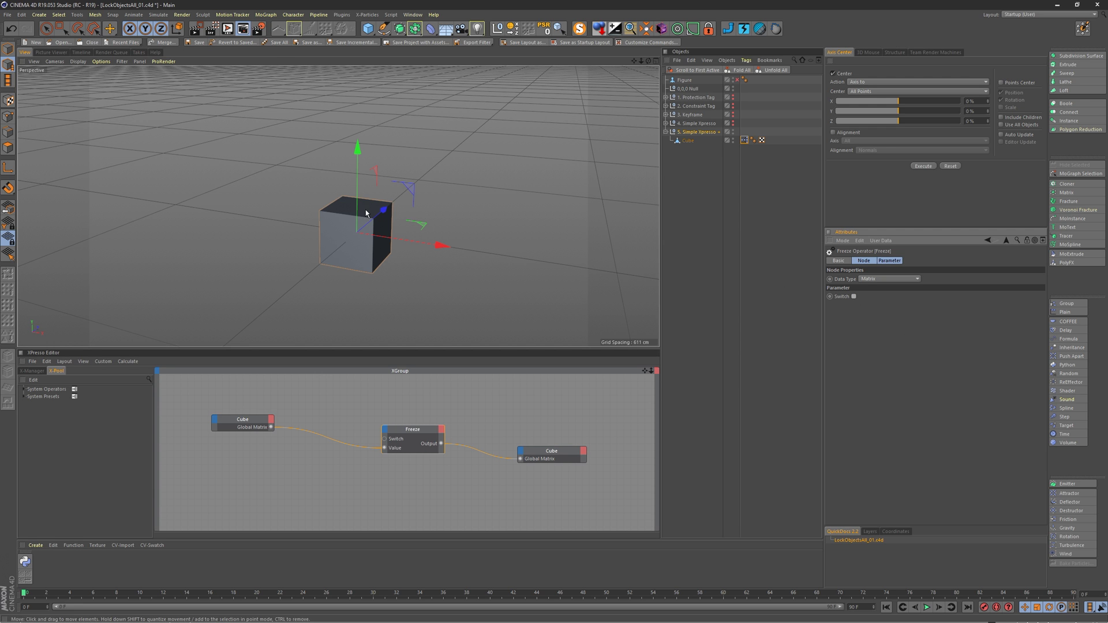
{"action": "left_click_drag", "start_coordinate": [359, 229], "coordinate": [303, 188]}
{"action": "key", "text": "r"}
{"action": "key", "text": "e"}
{"action": "left_click_drag", "start_coordinate": [423, 178], "coordinate": [372, 199]}
{"action": "mouse_move", "coordinate": [467, 169]}
{"action": "left_mouse_down"}
{"action": "mouse_move", "coordinate": [559, 140]}
{"action": "mouse_move", "coordinate": [469, 151]}
{"action": "left_mouse_up"}
Step: Turn the Freeze switch on and confirm the cube resists moving and scaling
{"action": "left_click", "coordinate": [415, 440]}
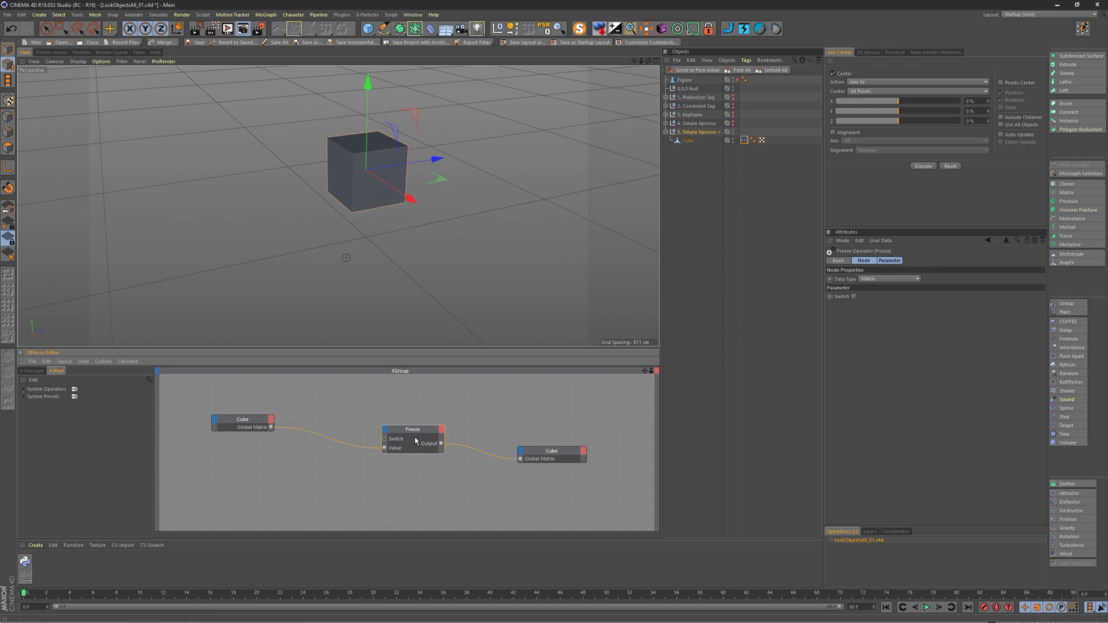
{"action": "left_click", "coordinate": [854, 296]}
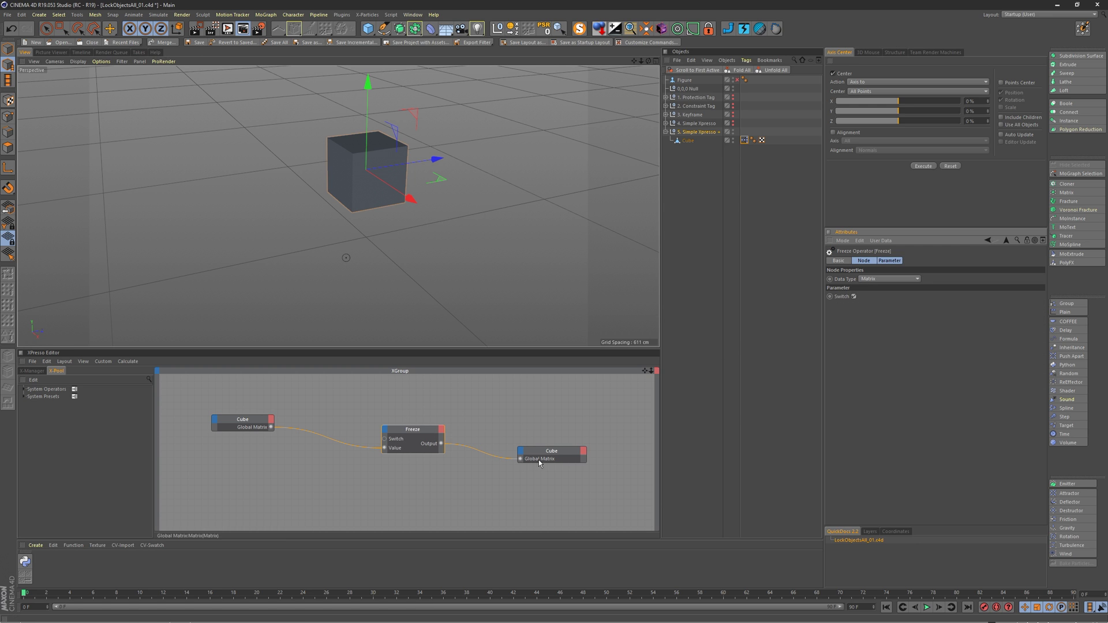
{"action": "left_click_drag", "start_coordinate": [483, 176], "coordinate": [577, 150]}
{"action": "left_click", "coordinate": [665, 141]}
{"action": "left_click_drag", "start_coordinate": [334, 184], "coordinate": [333, 184]}
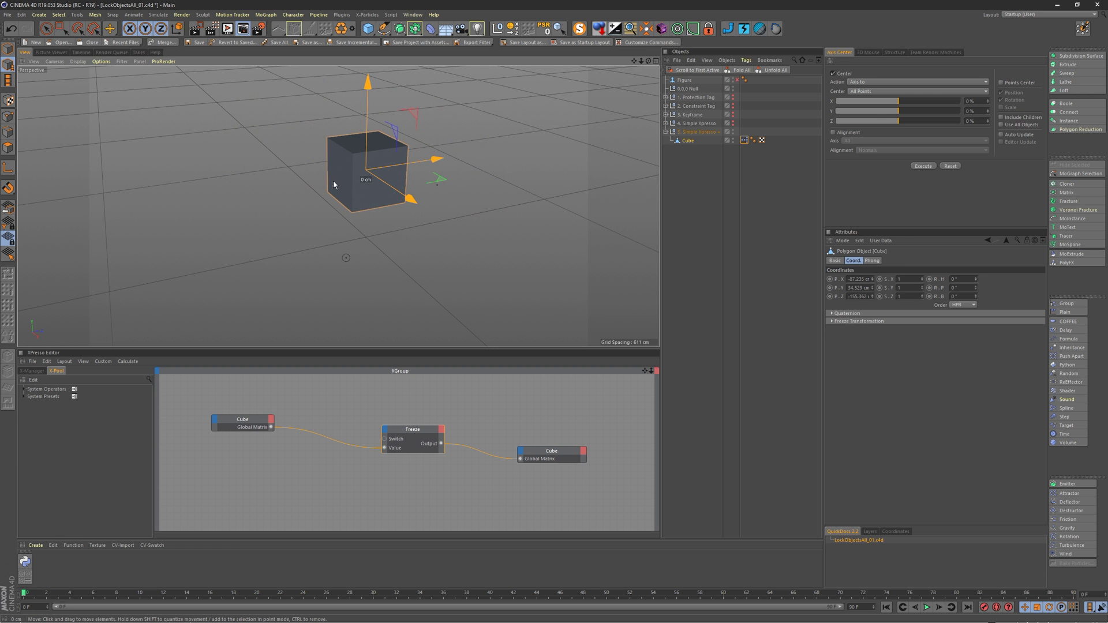
{"action": "key", "text": "r"}
{"action": "key", "text": "t"}
{"action": "left_click_drag", "start_coordinate": [415, 165], "coordinate": [416, 212]}
{"action": "key", "text": "e"}
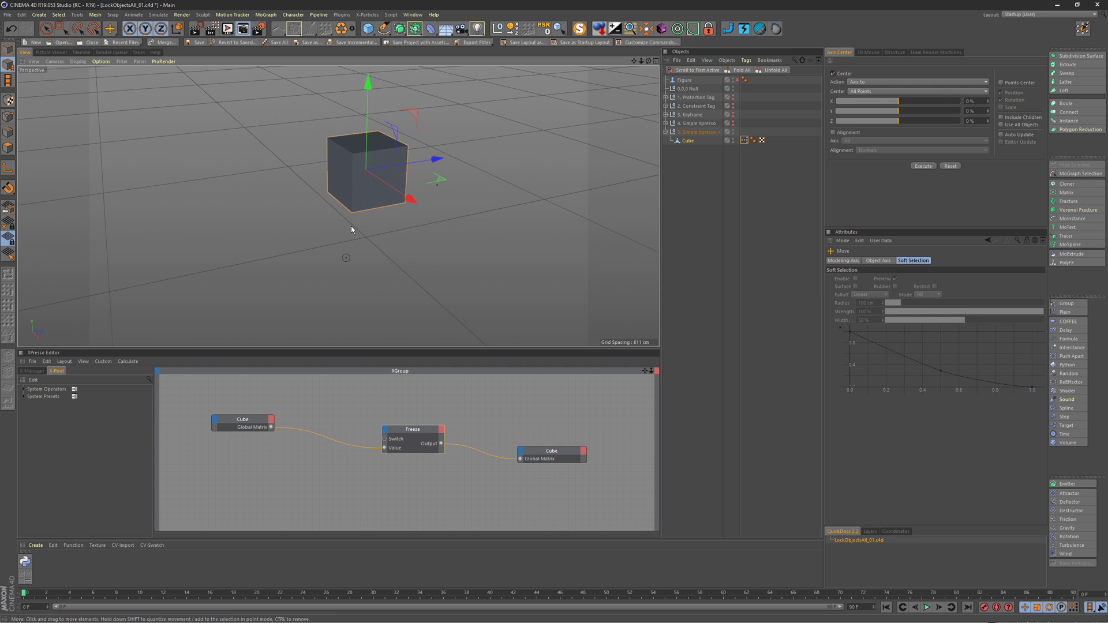
Step: Move the Simple Xpresso null and try its rotate and scale tools
{"action": "left_click", "coordinate": [698, 133]}
{"action": "left_click_drag", "start_coordinate": [395, 216], "coordinate": [435, 168]}
{"action": "key", "text": "r"}
{"action": "key", "text": "t"}
{"action": "key", "text": "e"}
Step: Turn the Freeze switch off again and move the cube to the left
{"action": "left_click", "coordinate": [745, 141]}
{"action": "left_click", "coordinate": [406, 429]}
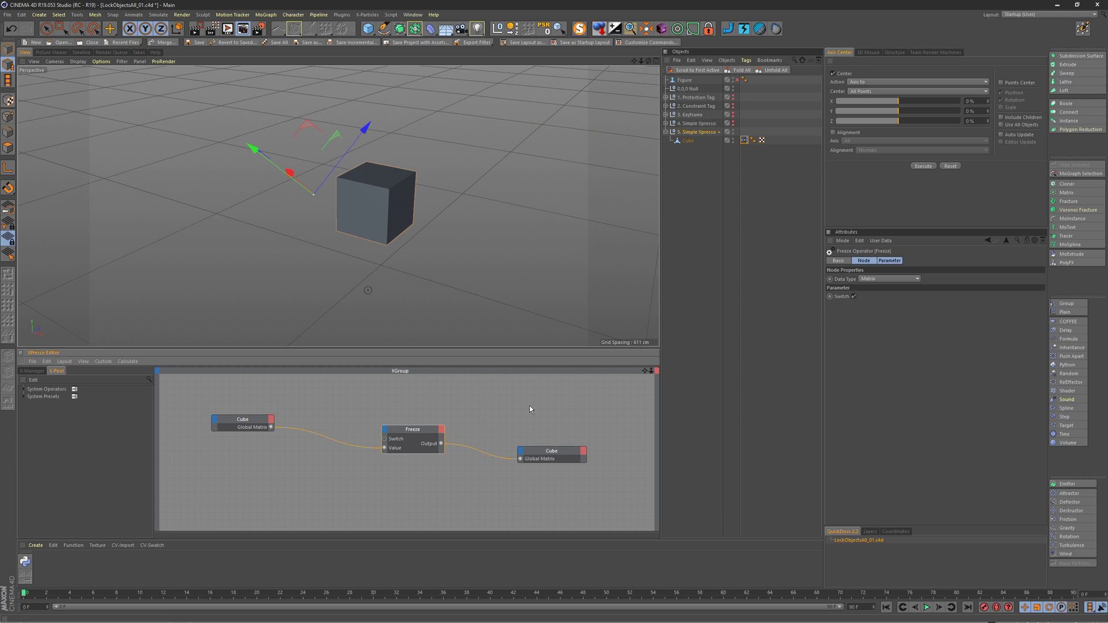
{"action": "left_click", "coordinate": [853, 297]}
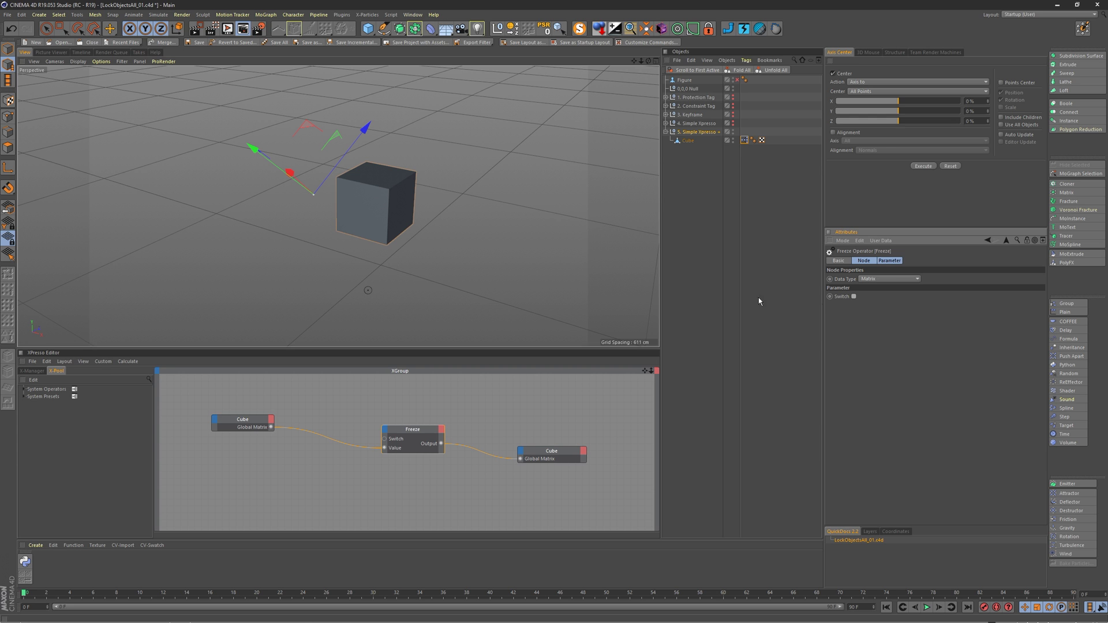
{"action": "left_click_drag", "start_coordinate": [389, 204], "coordinate": [373, 175]}
{"action": "key", "text": "r"}
{"action": "key", "text": "t"}
{"action": "key", "text": "e"}
Step: Reset PSR on the Cube and the Simple Xpresso null, returning them to the origin
{"action": "left_click", "coordinate": [687, 141]}
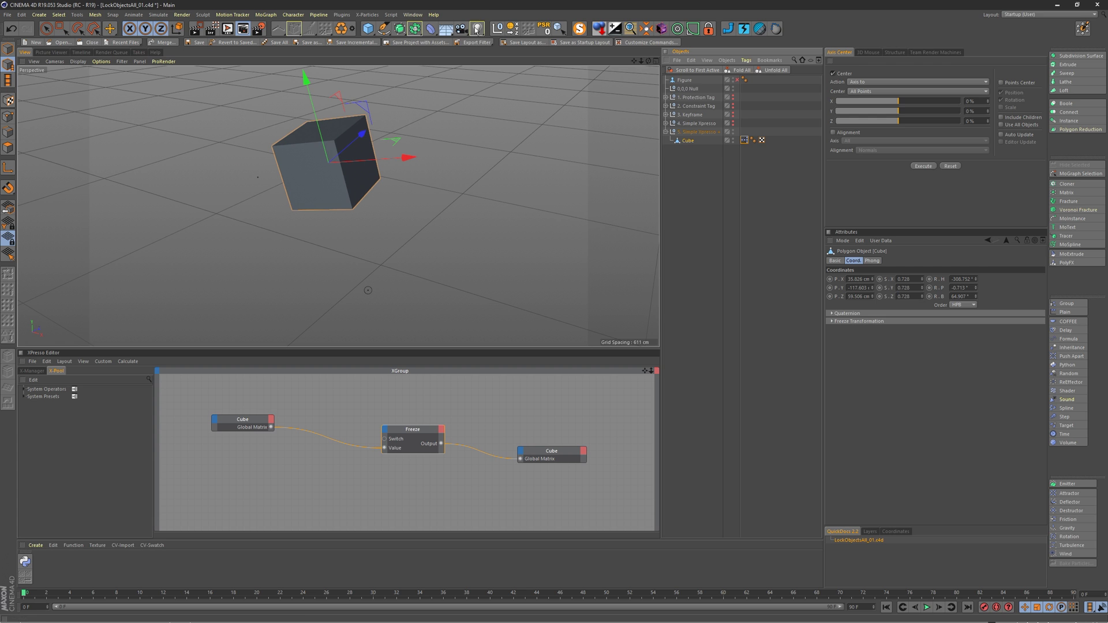
{"action": "left_click", "coordinate": [544, 29]}
{"action": "left_click", "coordinate": [303, 180]}
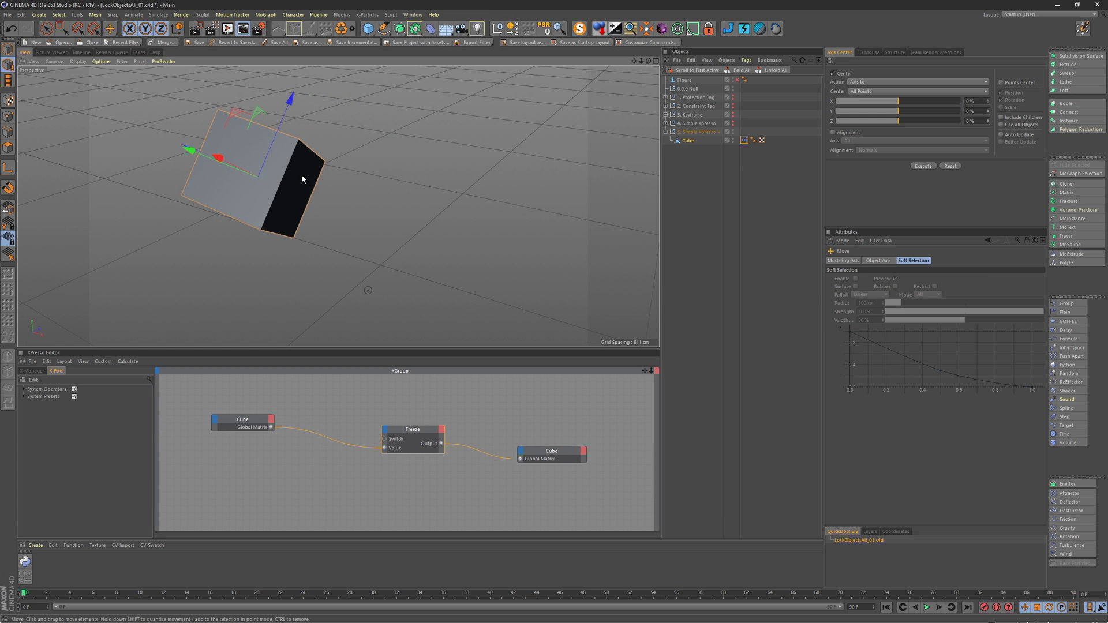
{"action": "left_click", "coordinate": [697, 132]}
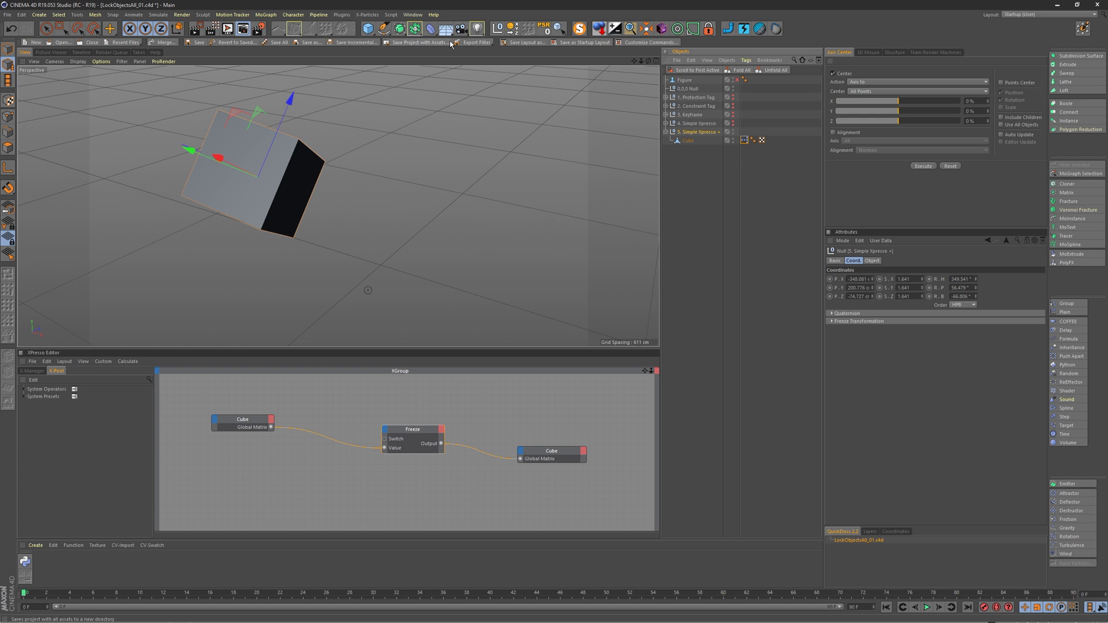
{"action": "left_click", "coordinate": [557, 29]}
{"action": "left_click", "coordinate": [438, 320]}
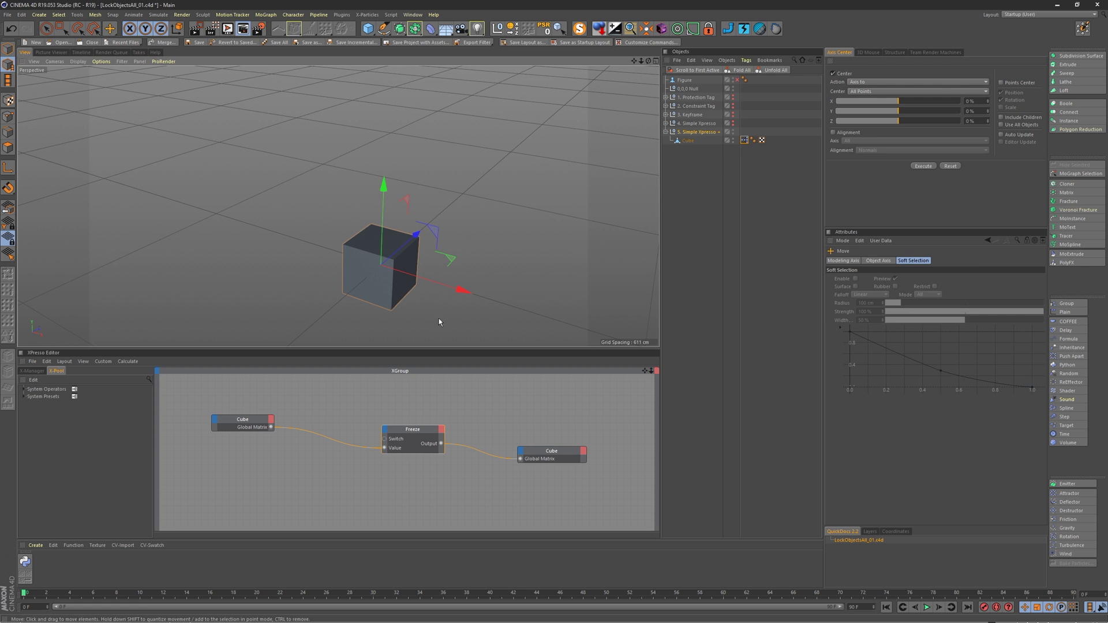
{"action": "middle_click_drag", "start_coordinate": [404, 267], "coordinate": [417, 206], "text": "alt"}
{"action": "mouse_move", "coordinate": [417, 207]}
{"action": "right_mouse_down", "text": "alt"}
{"action": "mouse_move", "coordinate": [456, 206]}
{"action": "mouse_move", "coordinate": [436, 213]}
{"action": "right_mouse_up", "text": "alt"}
Step: Drag the Freeze node's Switch parameter into the viewport as a HUD toggle
{"action": "left_click", "coordinate": [427, 429]}
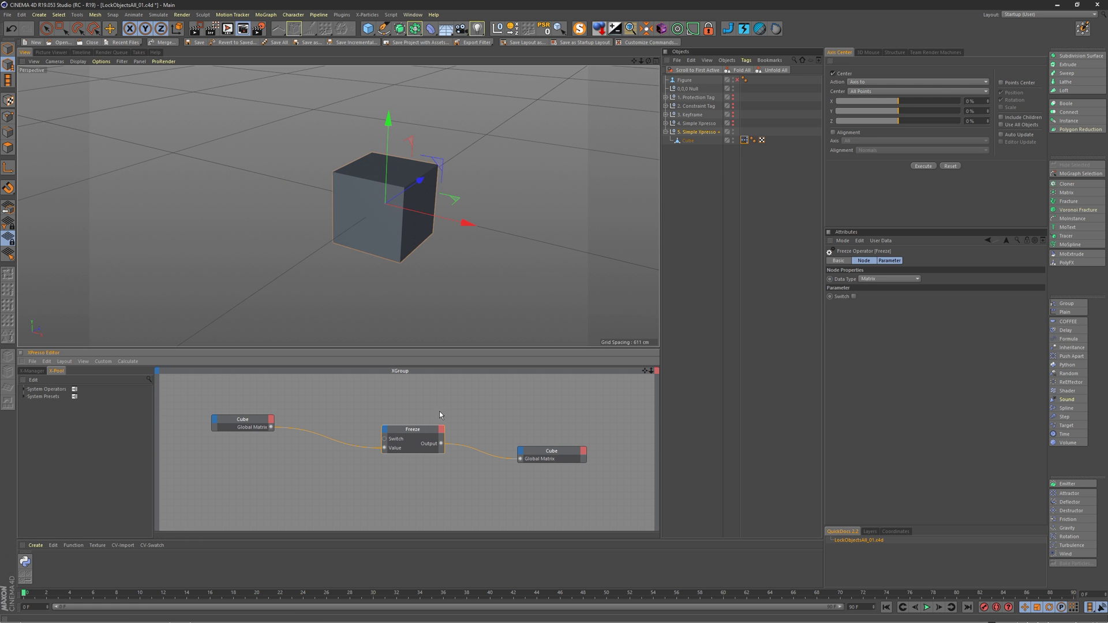
{"action": "left_click", "coordinate": [841, 296]}
{"action": "left_click_drag", "start_coordinate": [191, 148], "coordinate": [190, 137]}
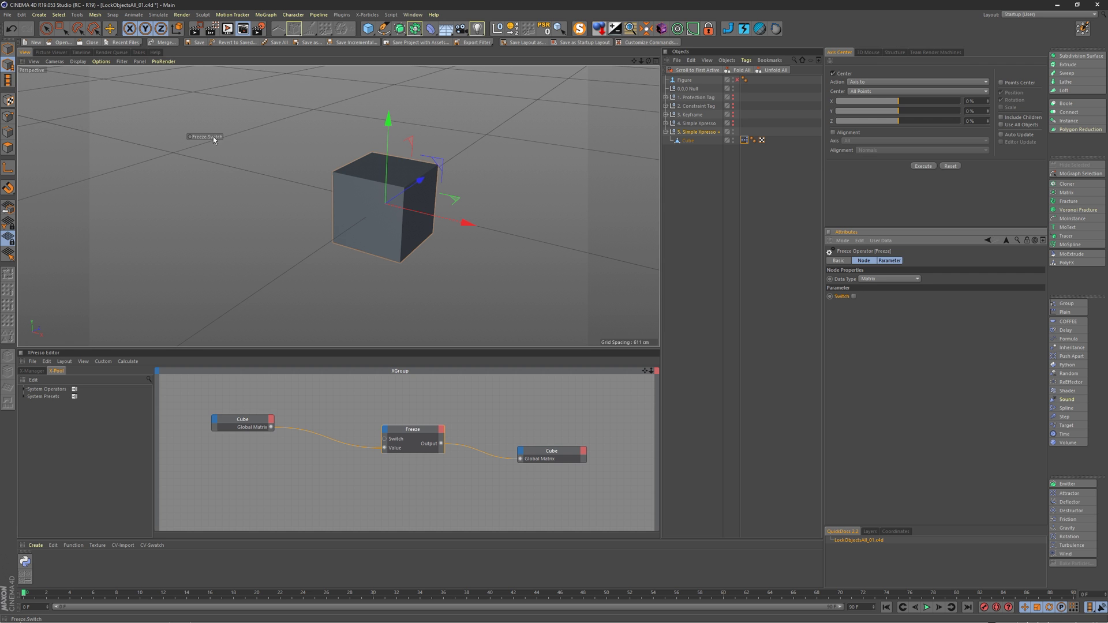
Step: Toggle Freeze.Switch on and off from the HUD, then move the unlocked cube up-right
{"action": "left_click", "coordinate": [211, 137]}
{"action": "left_click", "coordinate": [209, 137]}
{"action": "scroll", "coordinate": [372, 164], "scroll_direction": "down", "scroll_amount": 3}
{"action": "left_click", "coordinate": [365, 217]}
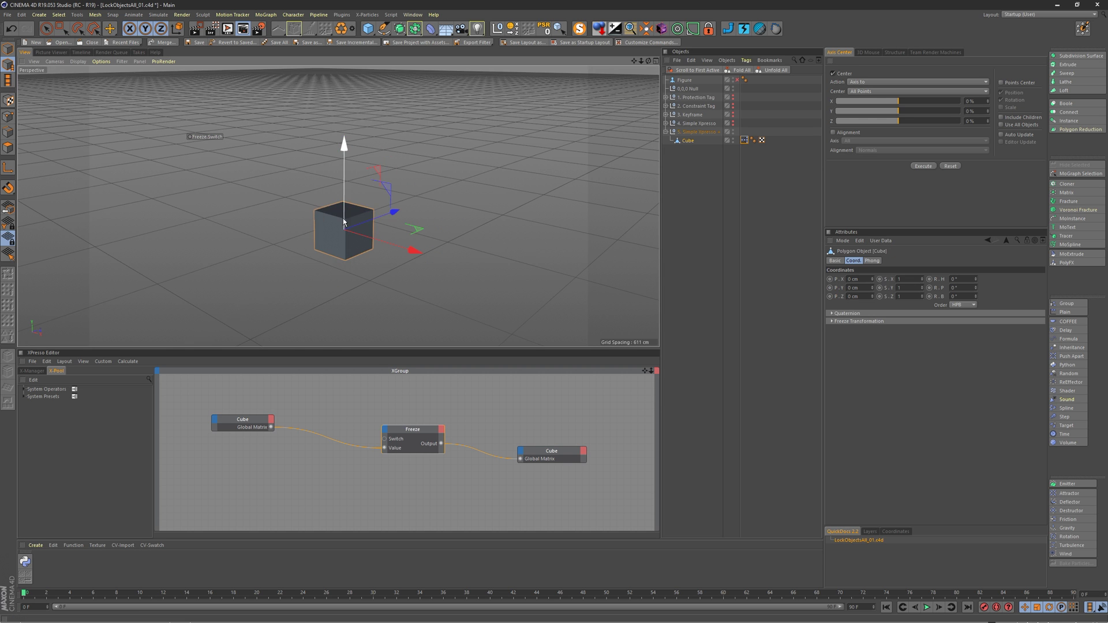
{"action": "left_click_drag", "start_coordinate": [376, 196], "coordinate": [411, 157]}
Step: Turn Freeze.Switch on from the HUD and confirm the cube cannot be moved or scaled
{"action": "left_click", "coordinate": [209, 137]}
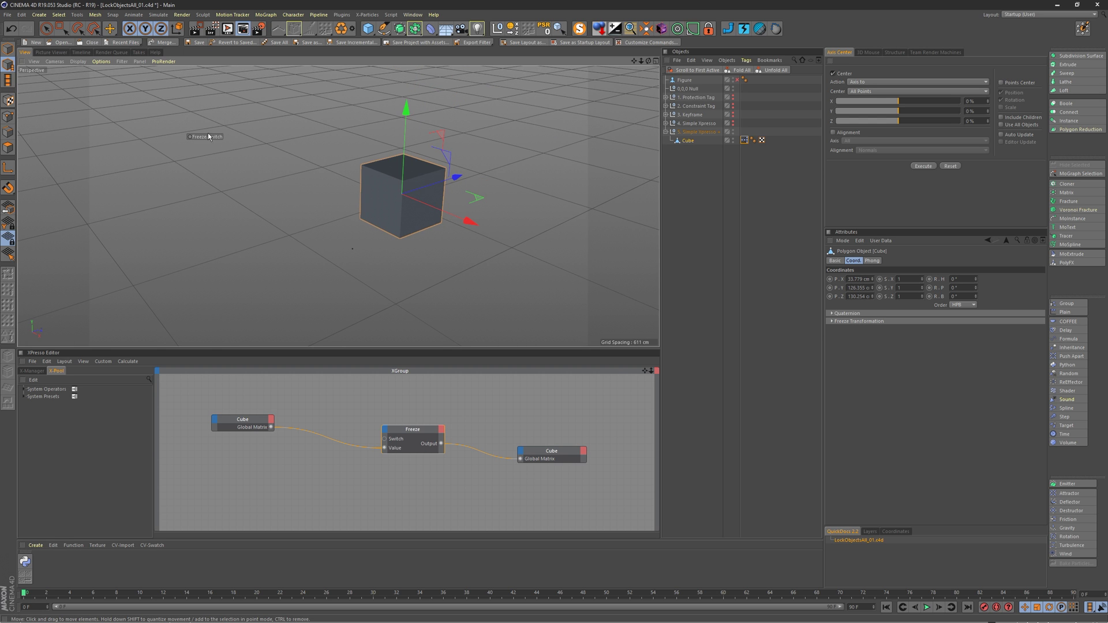
{"action": "left_click_drag", "start_coordinate": [390, 183], "coordinate": [444, 165]}
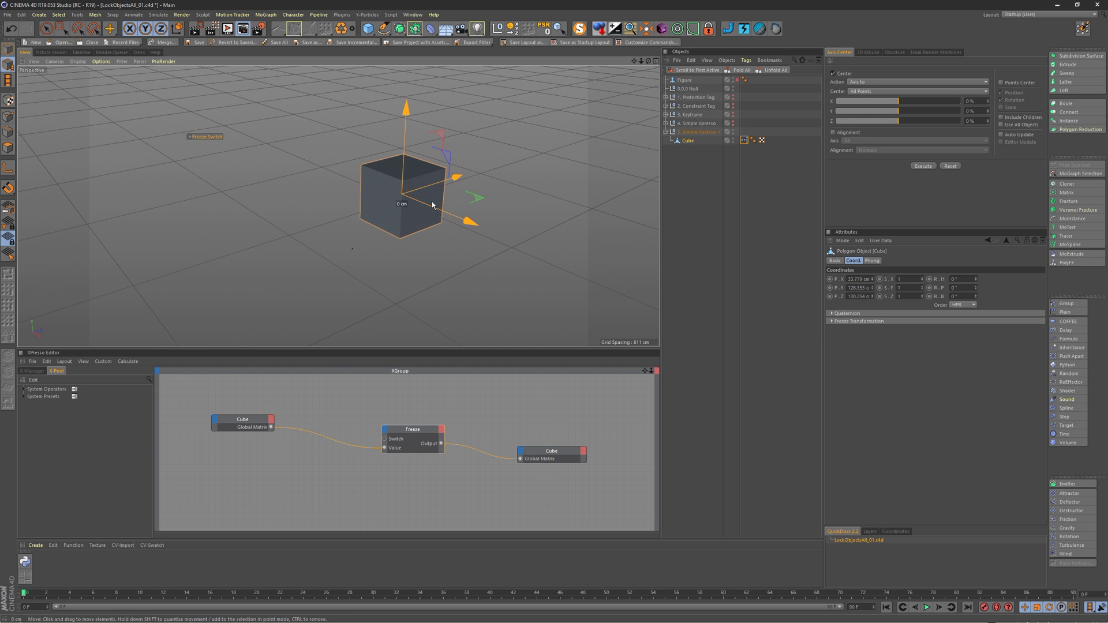
{"action": "key", "text": "r"}
{"action": "key", "text": "t"}
{"action": "left_click_drag", "start_coordinate": [394, 201], "coordinate": [479, 153]}
{"action": "key", "text": "e"}
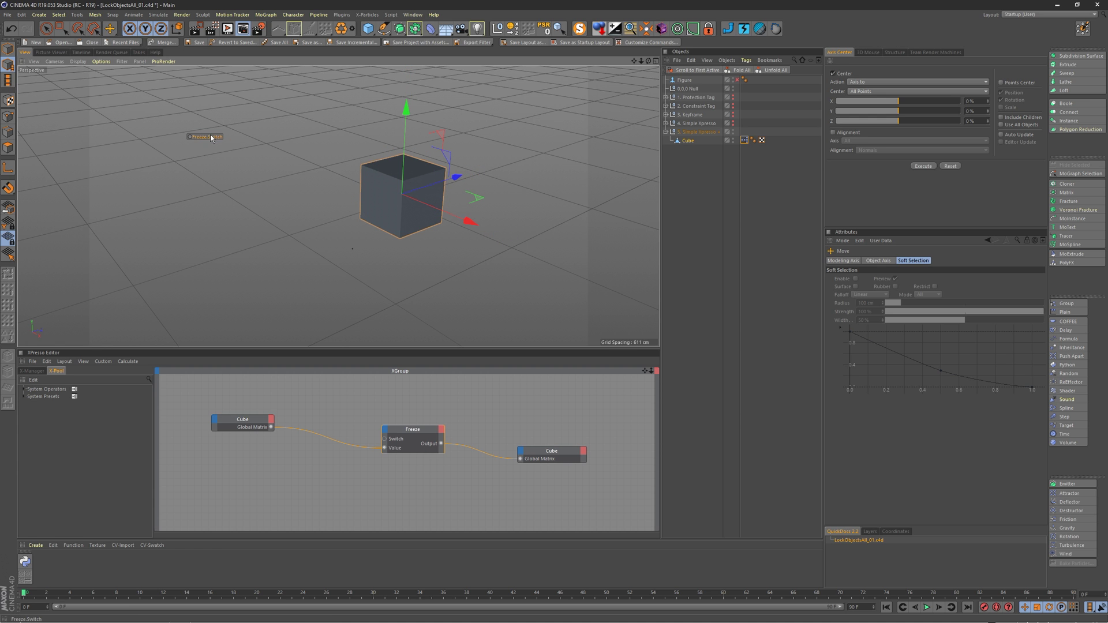
{"action": "left_click_drag", "start_coordinate": [413, 166], "coordinate": [213, 189], "text": "alt"}
{"action": "middle_click_drag", "start_coordinate": [208, 170], "coordinate": [278, 205], "text": "alt"}
{"action": "middle_click_drag", "start_coordinate": [217, 166], "coordinate": [265, 157], "text": "alt"}
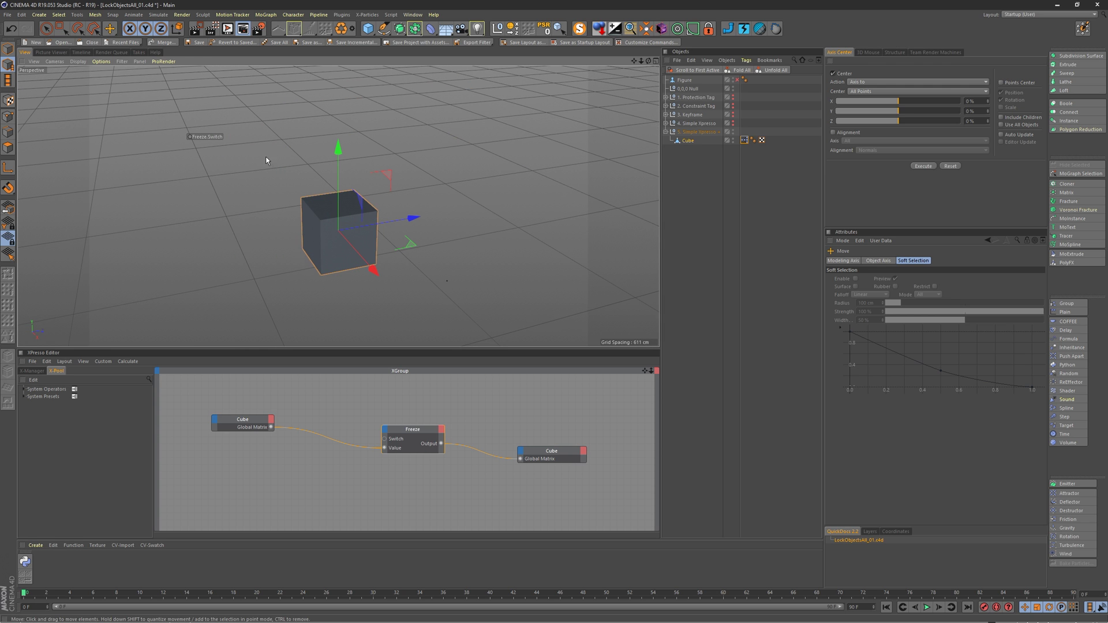
{"action": "key", "text": "r"}
{"action": "key", "text": "t"}
Step: Move and rotate the Simple Xpresso null
{"action": "left_click", "coordinate": [696, 132]}
{"action": "key", "text": "e"}
{"action": "left_click_drag", "start_coordinate": [389, 202], "coordinate": [462, 169]}
{"action": "key", "text": "r"}
{"action": "key", "text": "e"}
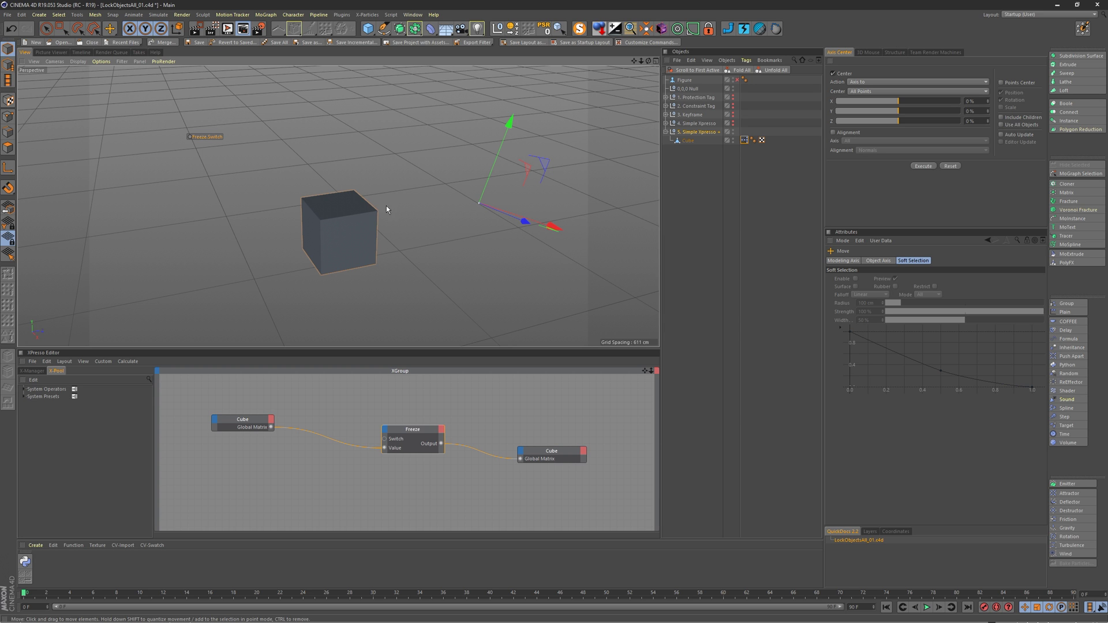
Step: Scale the Cube to about 132% and stretch it into a wide box
{"action": "left_click", "coordinate": [688, 140]}
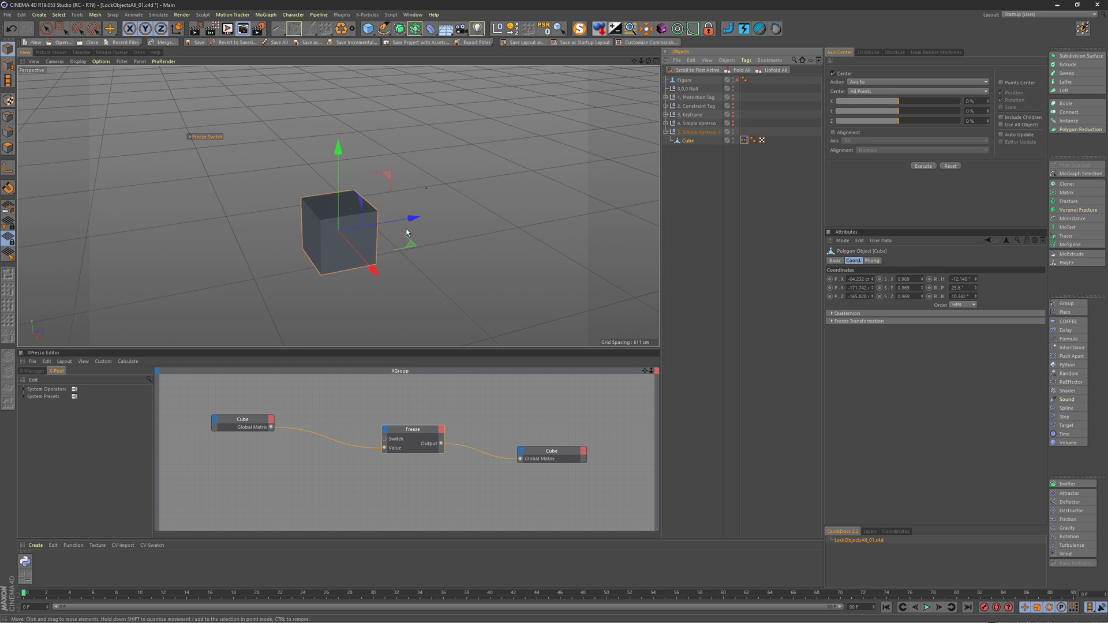
{"action": "key", "text": "t"}
{"action": "left_click_drag", "start_coordinate": [361, 231], "coordinate": [503, 153]}
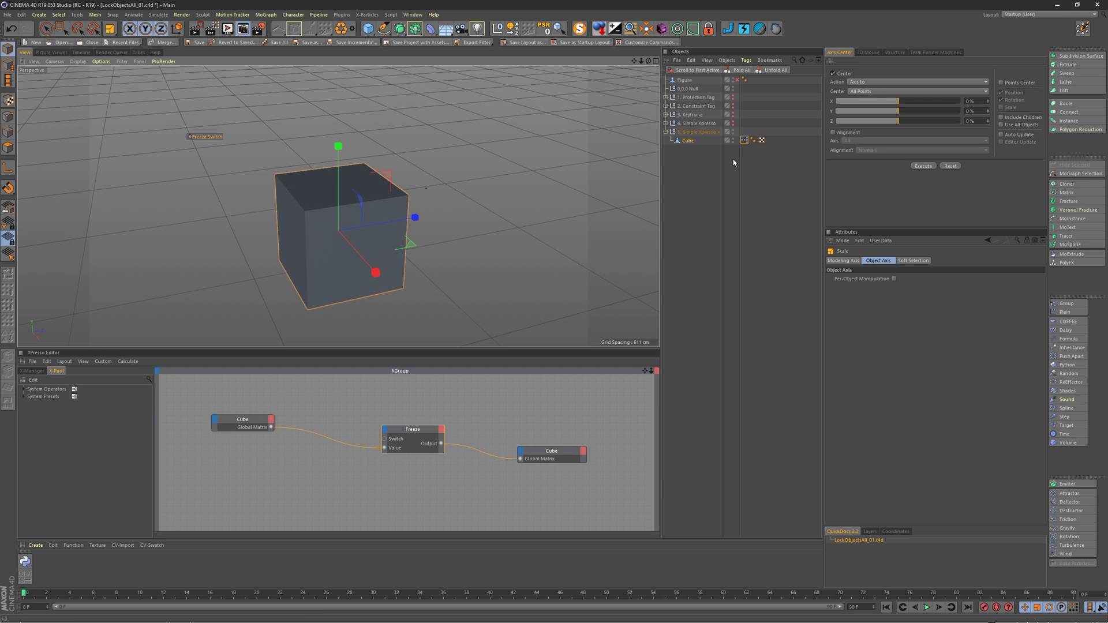
{"action": "left_click", "coordinate": [700, 142]}
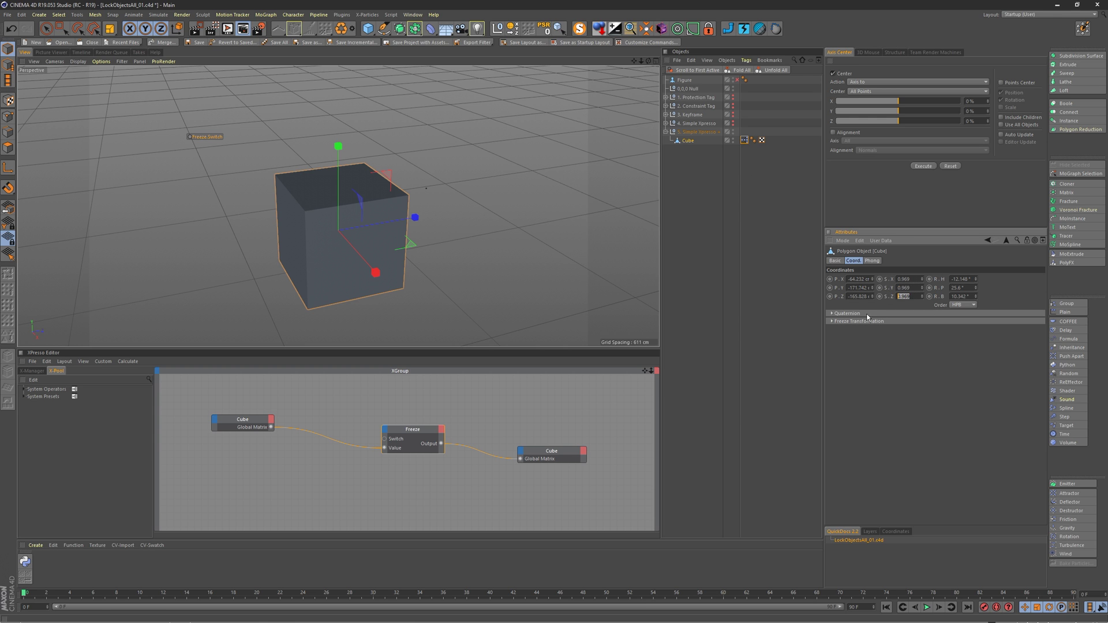
{"action": "left_click_drag", "start_coordinate": [407, 203], "coordinate": [420, 188]}
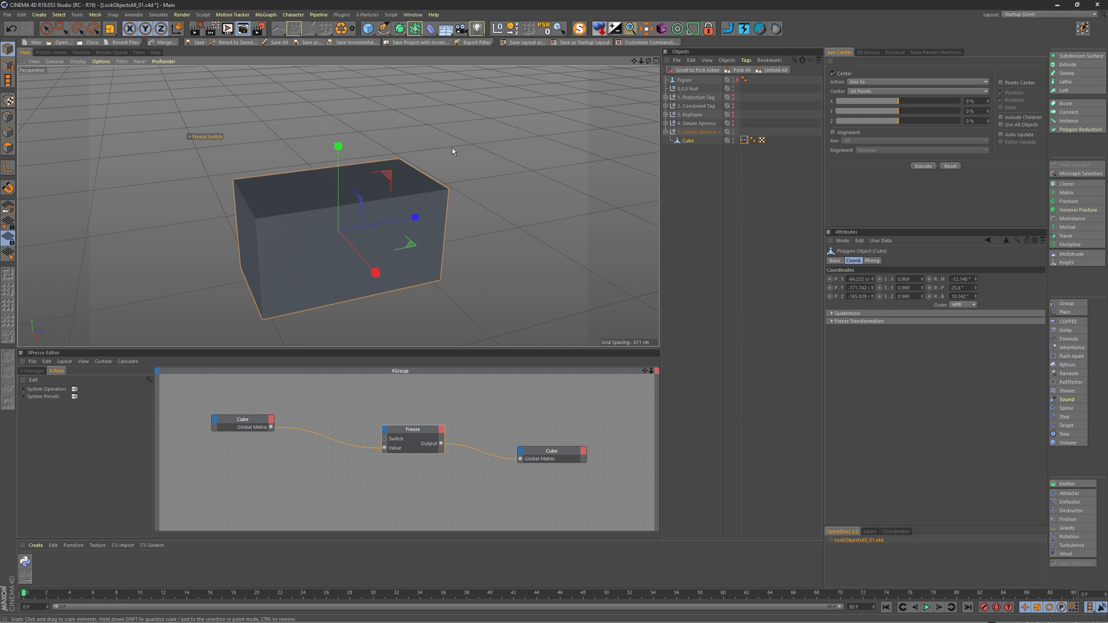